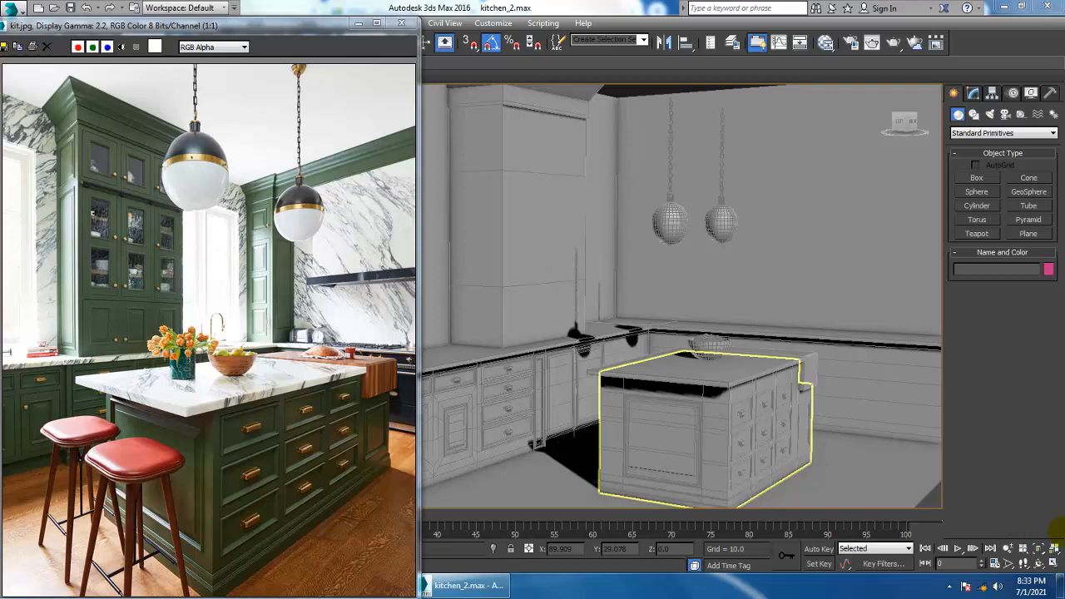
- Inspect the base cabinets and the tall cabinet from several angles and compare them with the reference photo
middle_click_drag(680, 376, 722, 361, "alt")
scroll(722, 361, "up", 5)
left_click(642, 410)
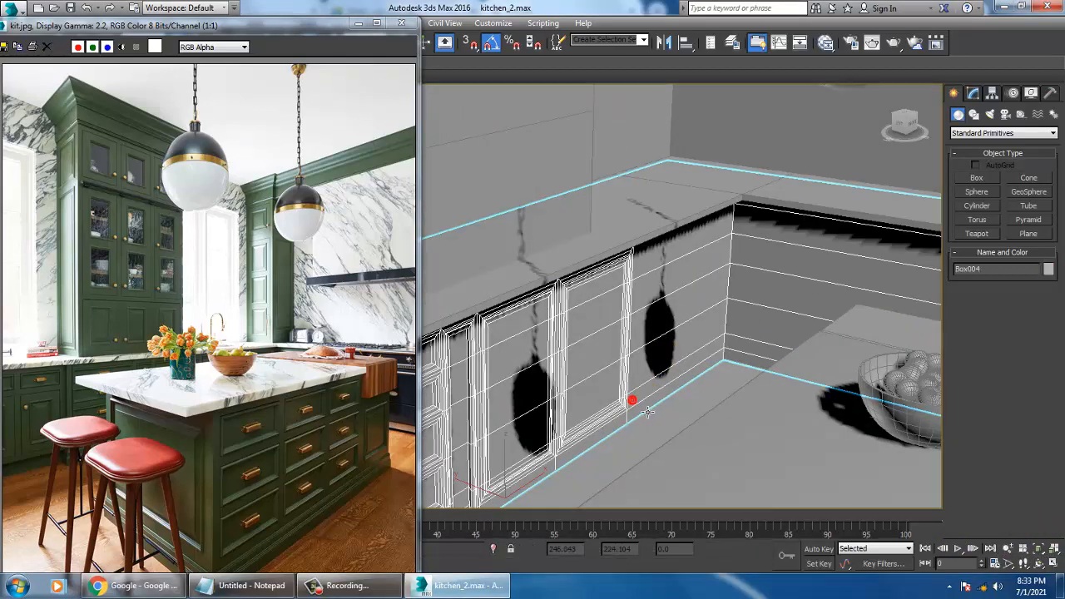
middle_click_drag(642, 410, 734, 393, "alt")
middle_click_drag(714, 313, 704, 291)
scroll(756, 316, "down", 5)
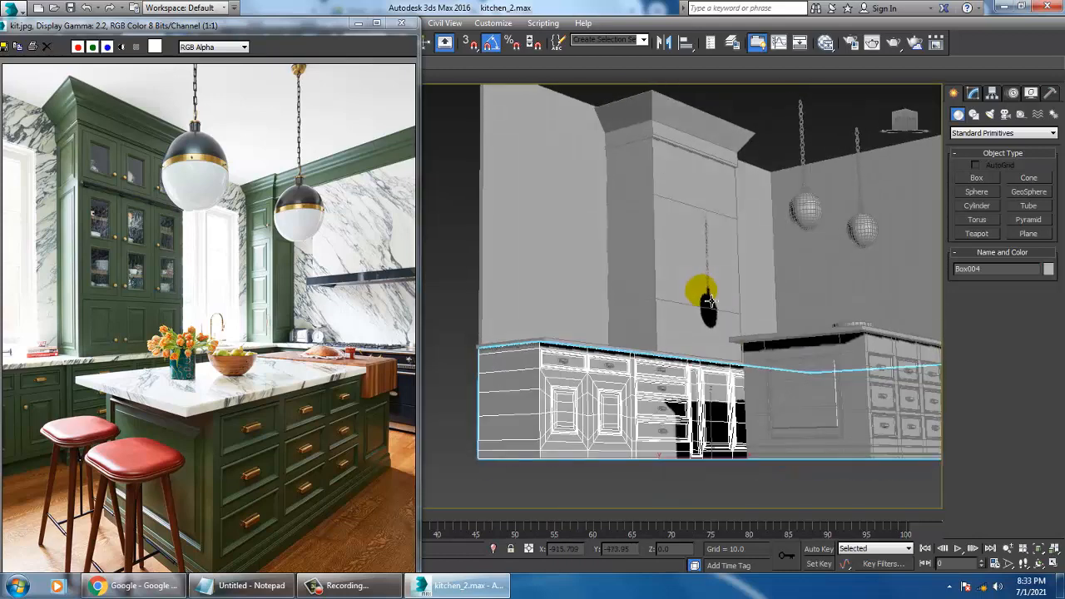
left_click(703, 241)
middle_click_drag(703, 242, 737, 375, "alt")
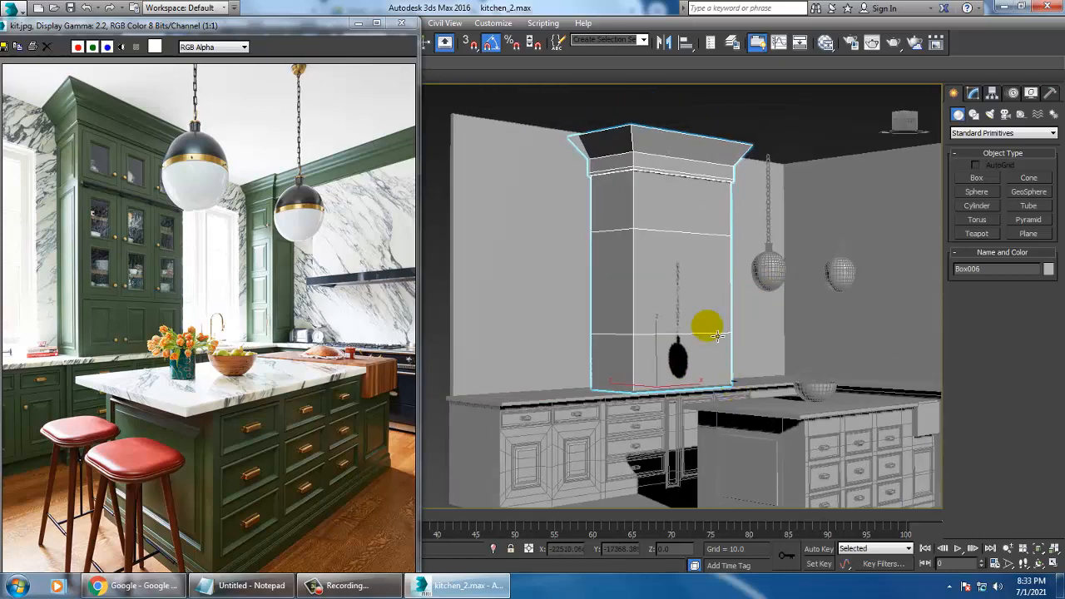
middle_click_drag(707, 326, 796, 309, "alt")
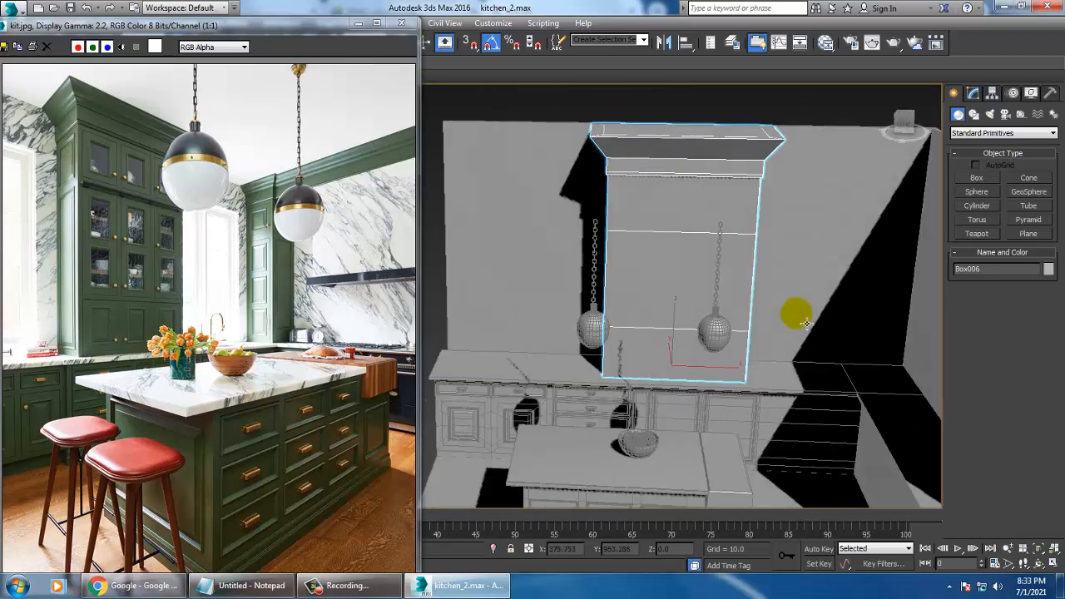
middle_click_drag(777, 248, 732, 275, "alt")
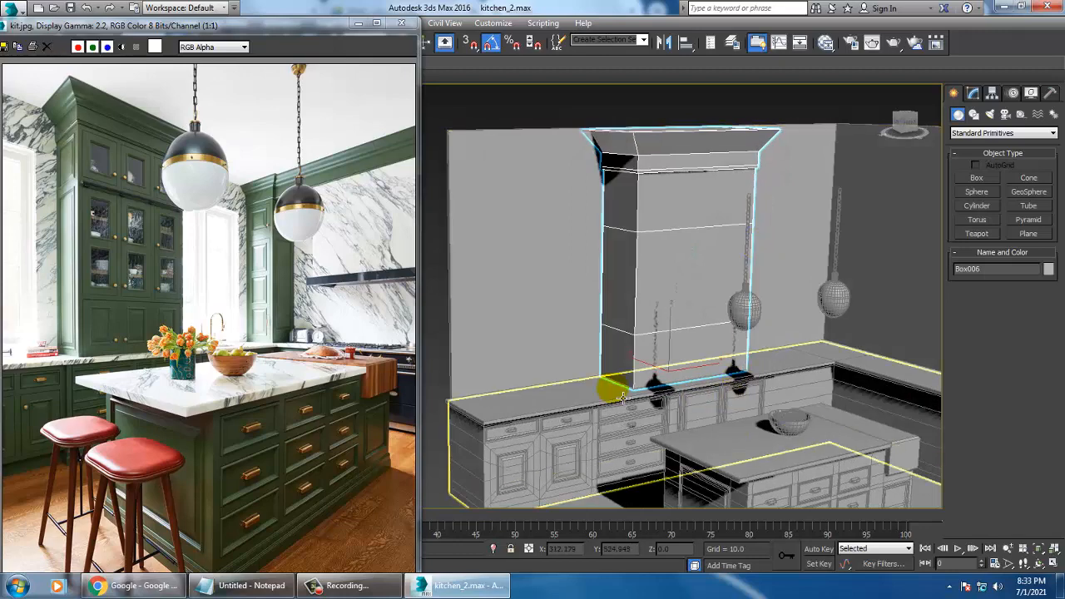
left_click(974, 93)
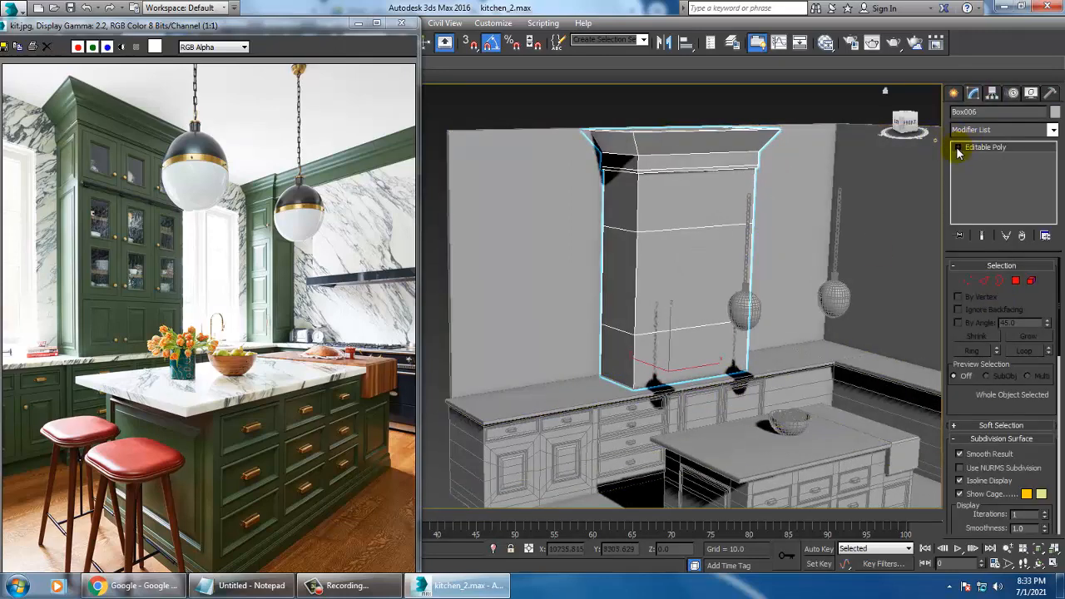
middle_click_drag(796, 356, 819, 370, "alt")
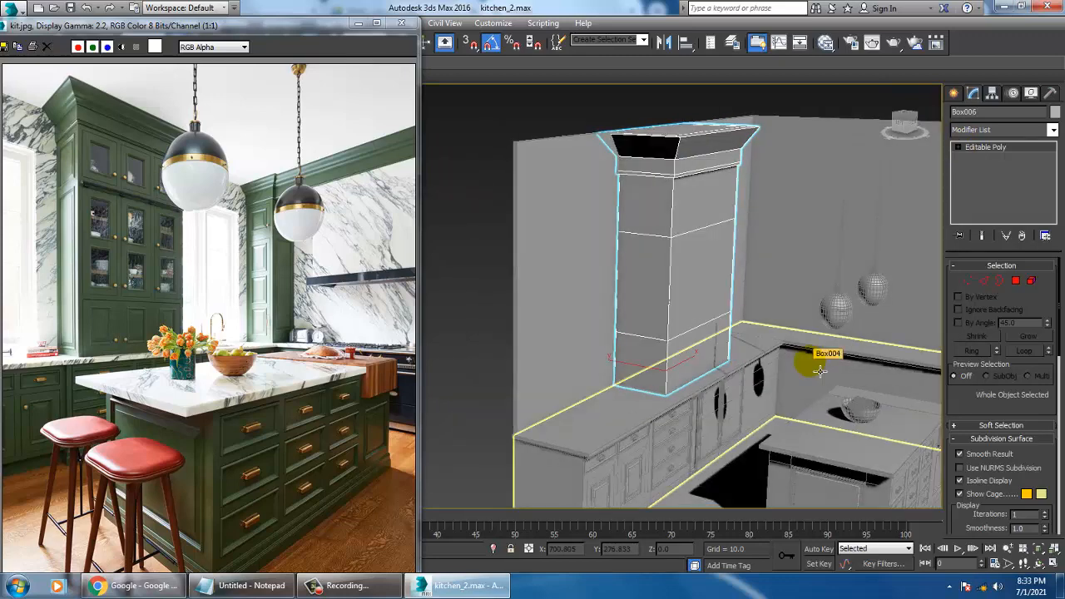
middle_click_drag(804, 380, 723, 331, "alt")
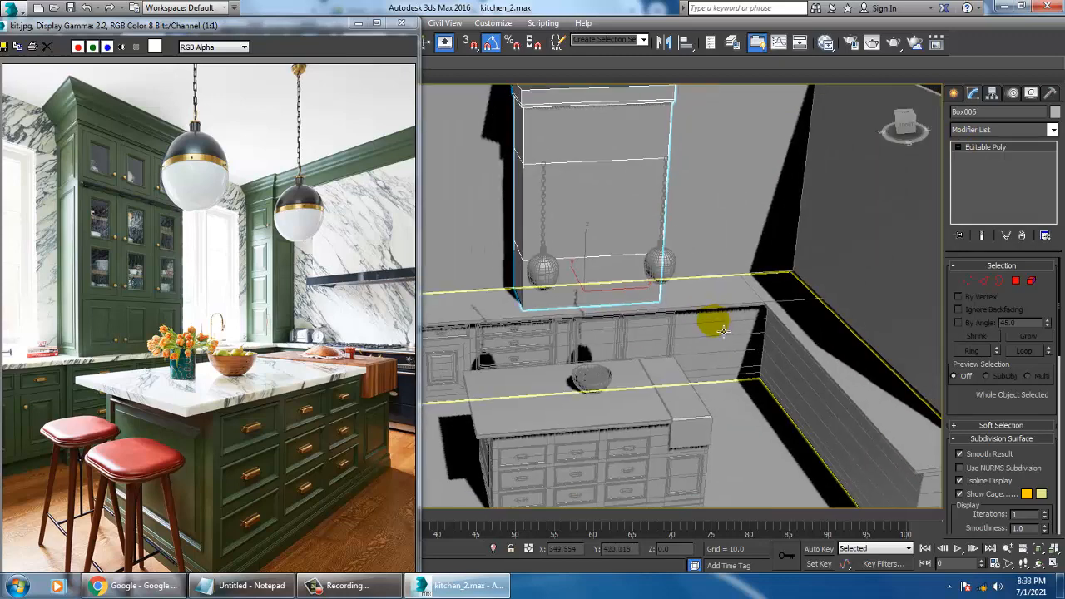
- Add a vertical edge loop with Swift Loop to the blank base cabinet section between the last door and the inner corner
scroll(720, 331, "up", 3)
left_click(717, 332)
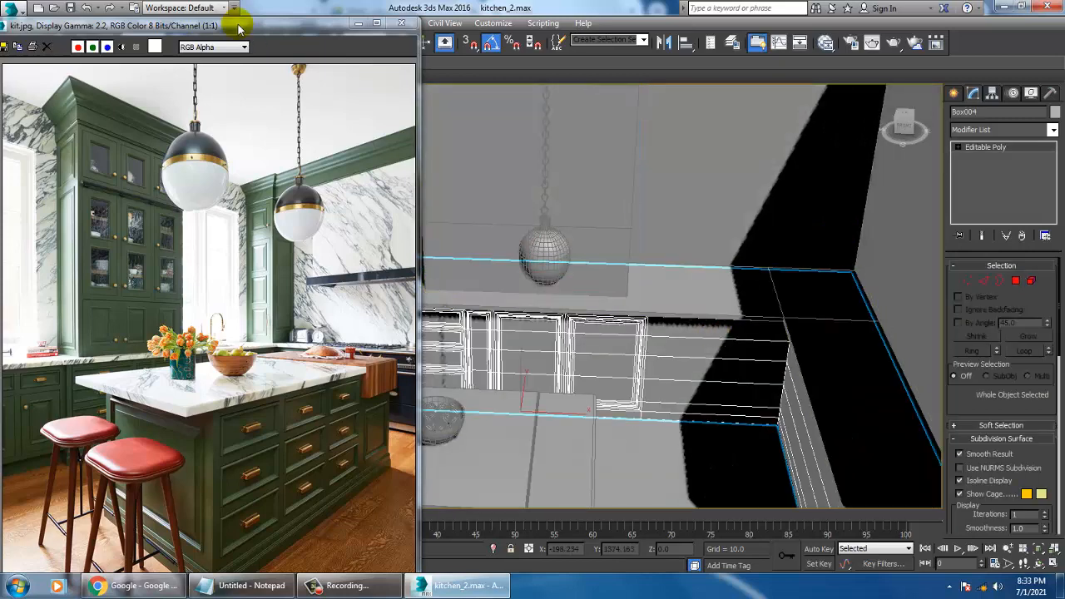
left_click_drag(239, 29, 236, 81)
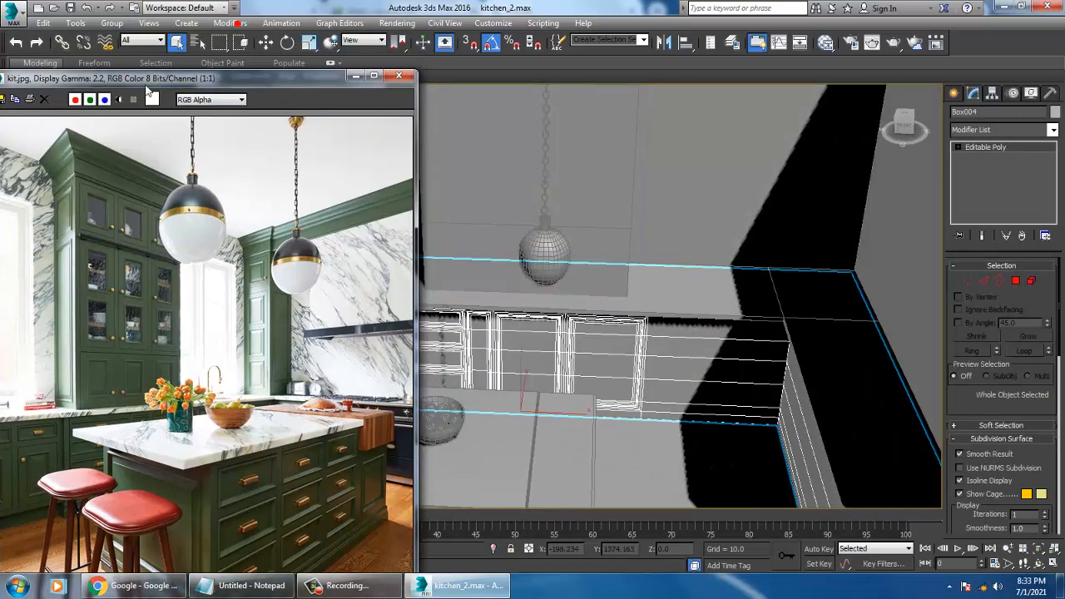
left_click(40, 67)
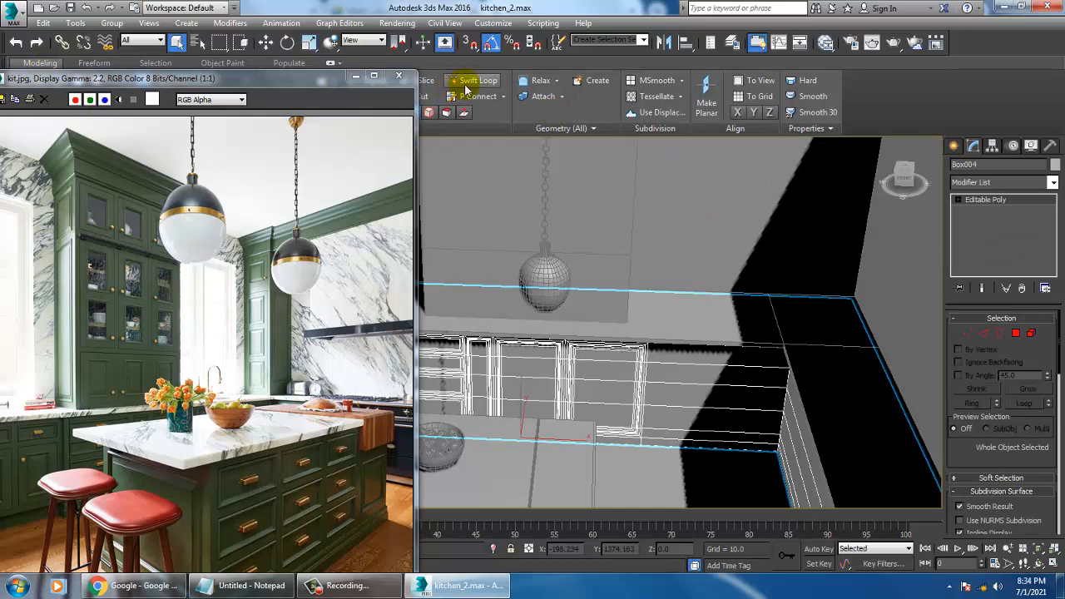
left_click(473, 80)
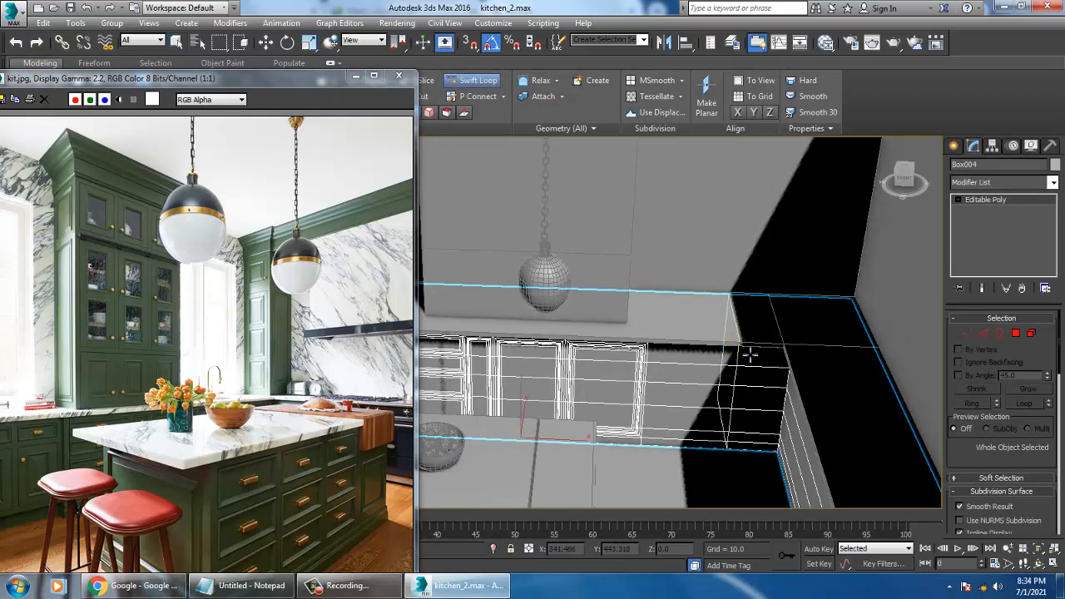
middle_click_drag(757, 360, 690, 304, "alt")
right_click(689, 305)
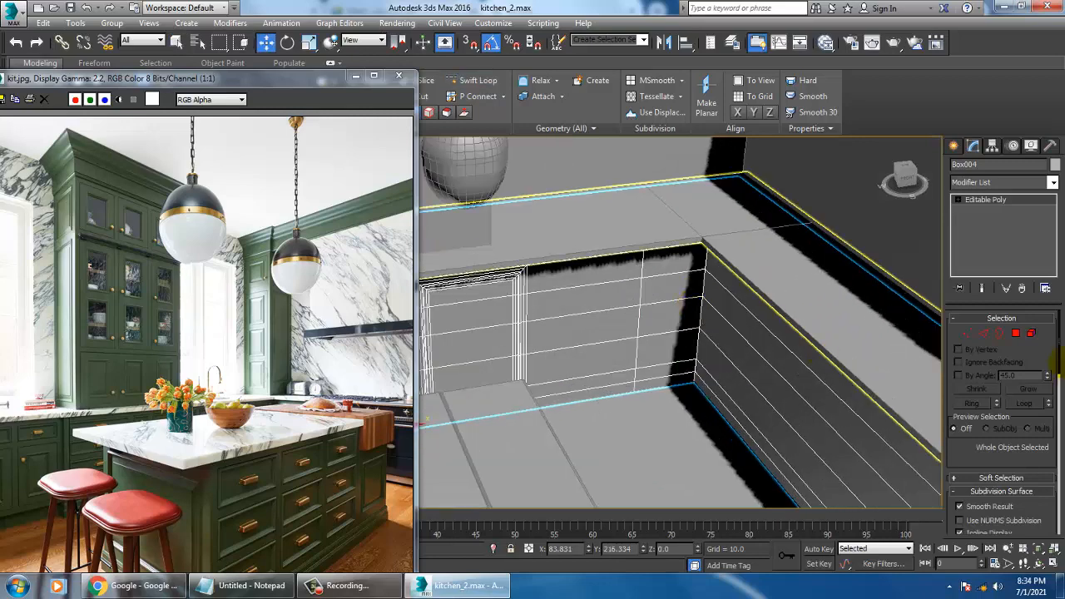
- Select the blank front polygons beside the last base cabinet door and inset them twice as a group by 2.165
left_click(1017, 334)
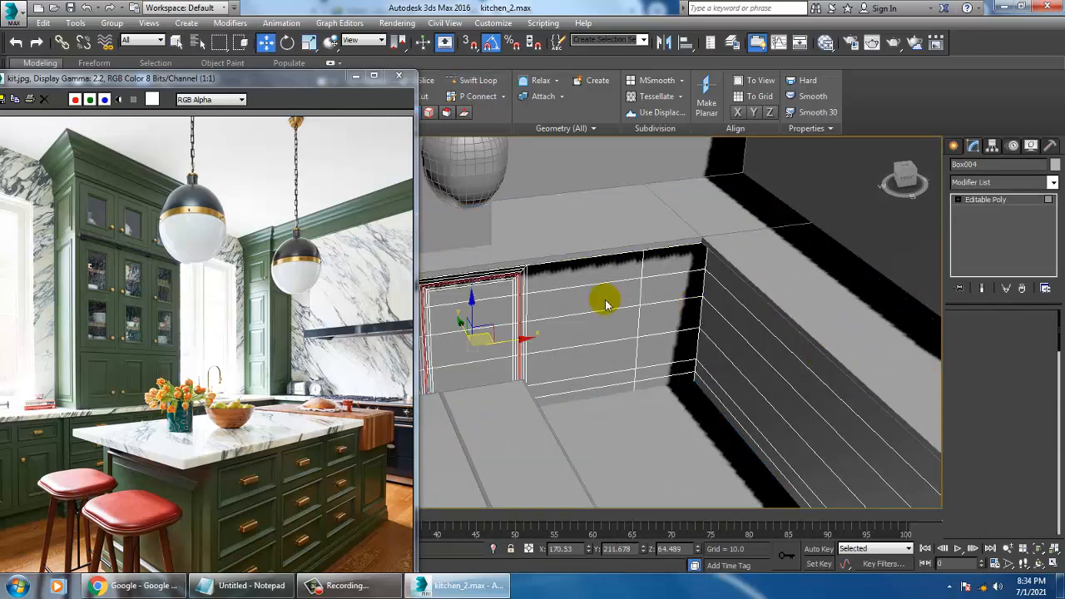
left_click(576, 280)
left_click(590, 307, "ctrl")
left_click(592, 335, "ctrl")
left_click(593, 371, "ctrl")
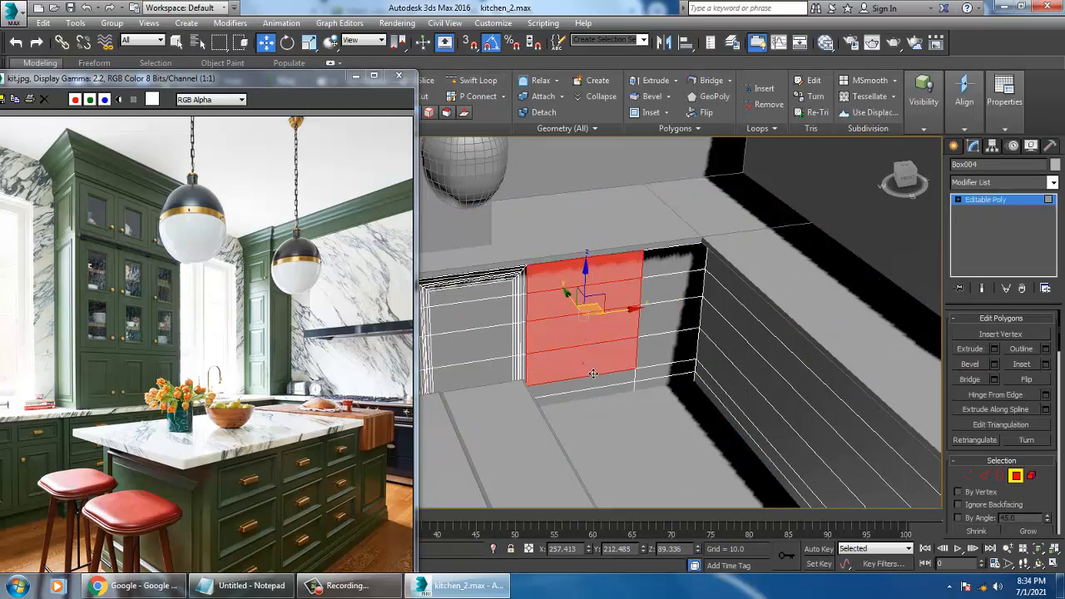
left_click(599, 399, "ctrl")
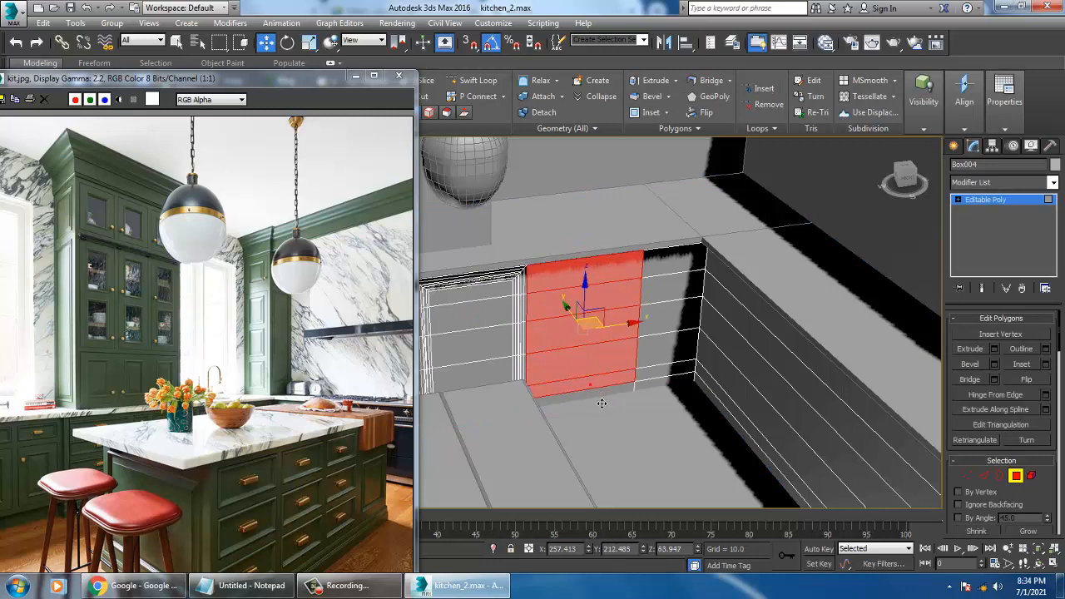
left_click(1044, 364)
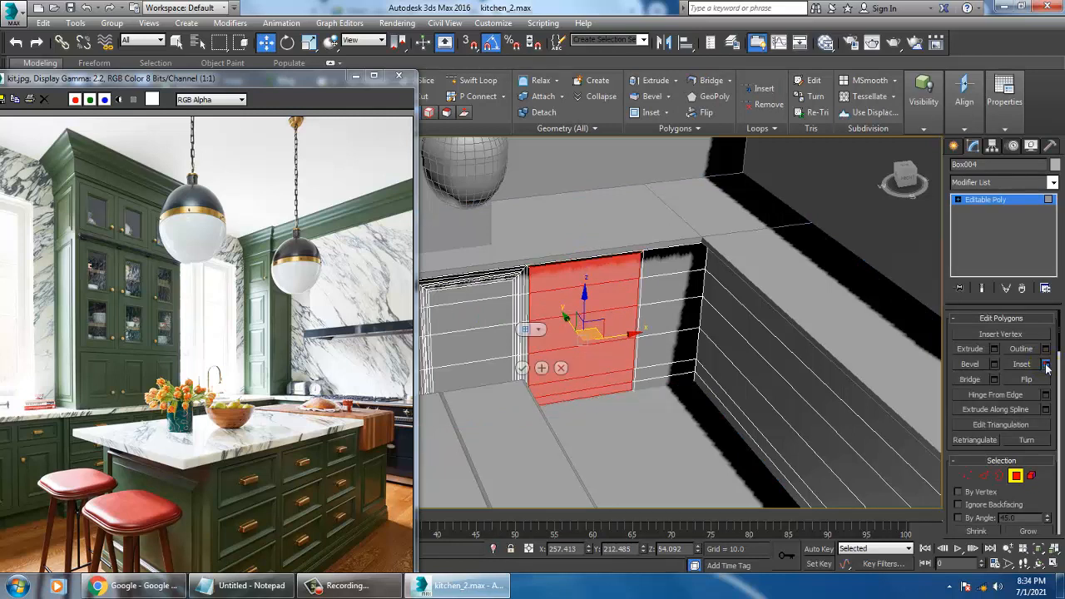
left_click(542, 367)
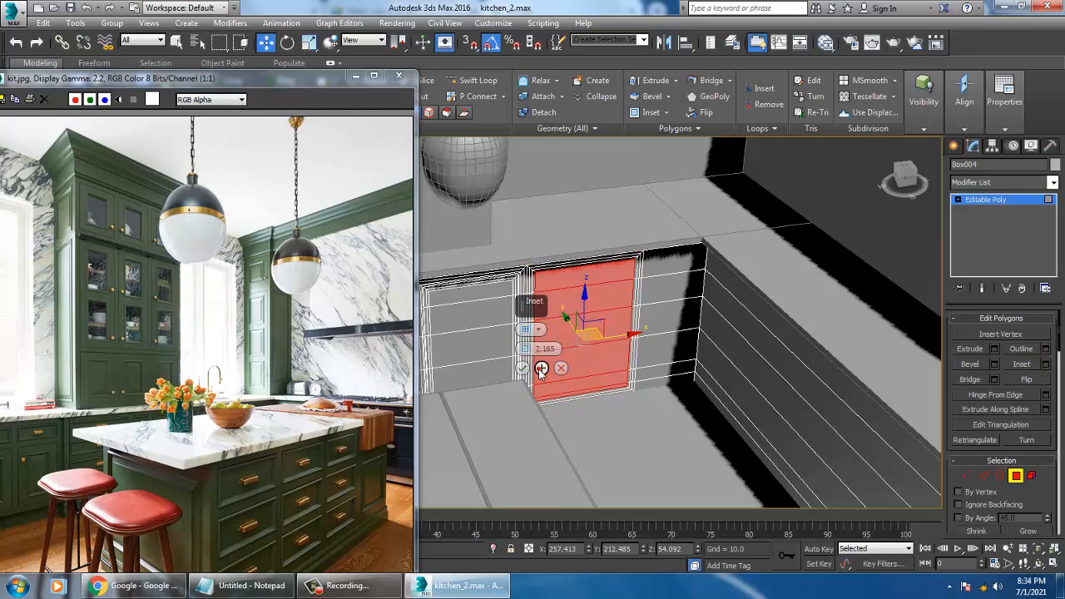
left_click(522, 368)
- Bevel the inset door panel with height -2.558 and outline -1.777, and shift it slightly along the Y axis
scroll(519, 369, "up", 5)
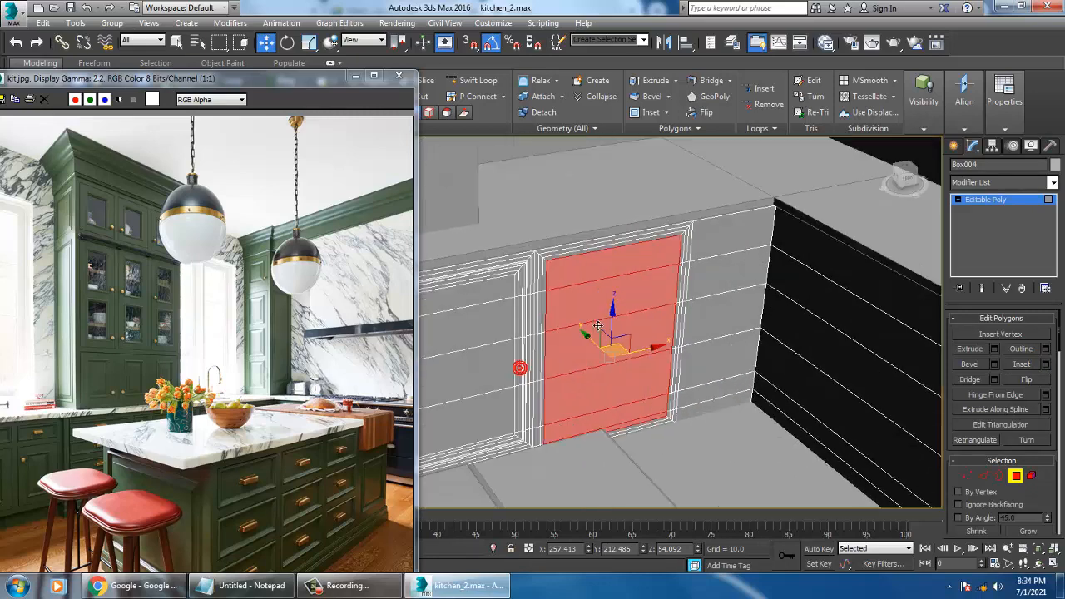
left_click(994, 365)
left_click_drag(524, 348, 529, 379)
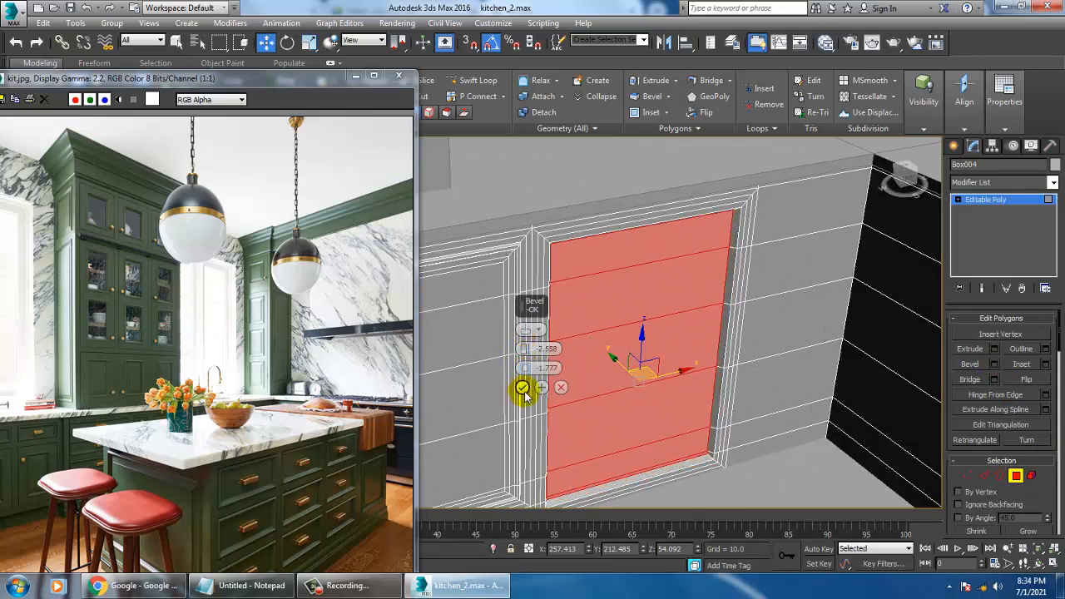
left_click(522, 388)
left_click_drag(611, 361, 619, 362)
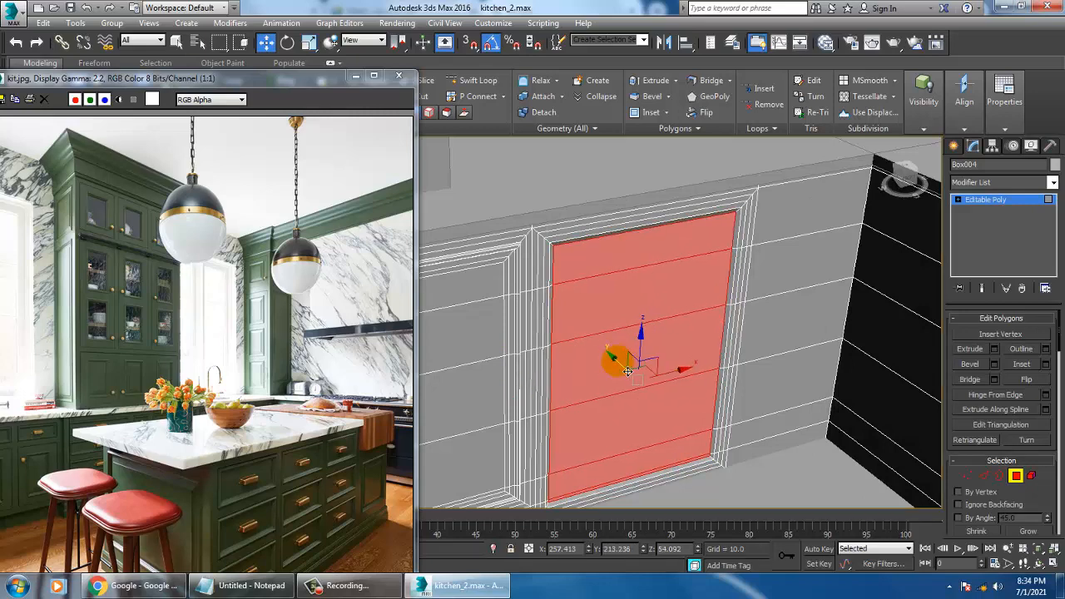
- Bevel the outer ring of frame polygons around the new door with height 0.419 and outline -0.612, and finish polygon editing
middle_click_drag(781, 344, 509, 206, "alt")
key("2")
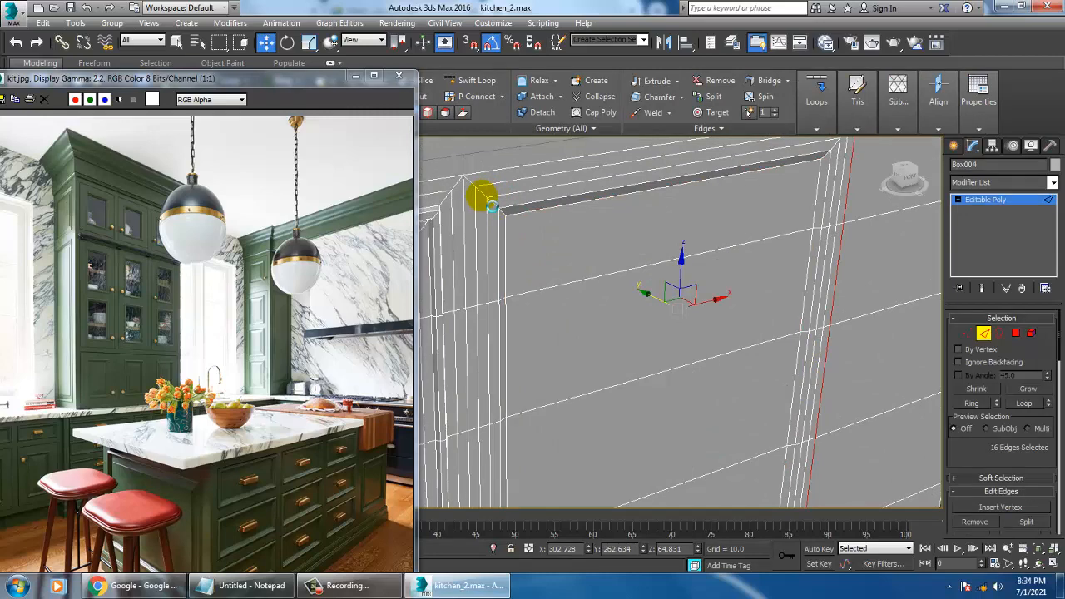
left_click(490, 200)
key("alt+r")
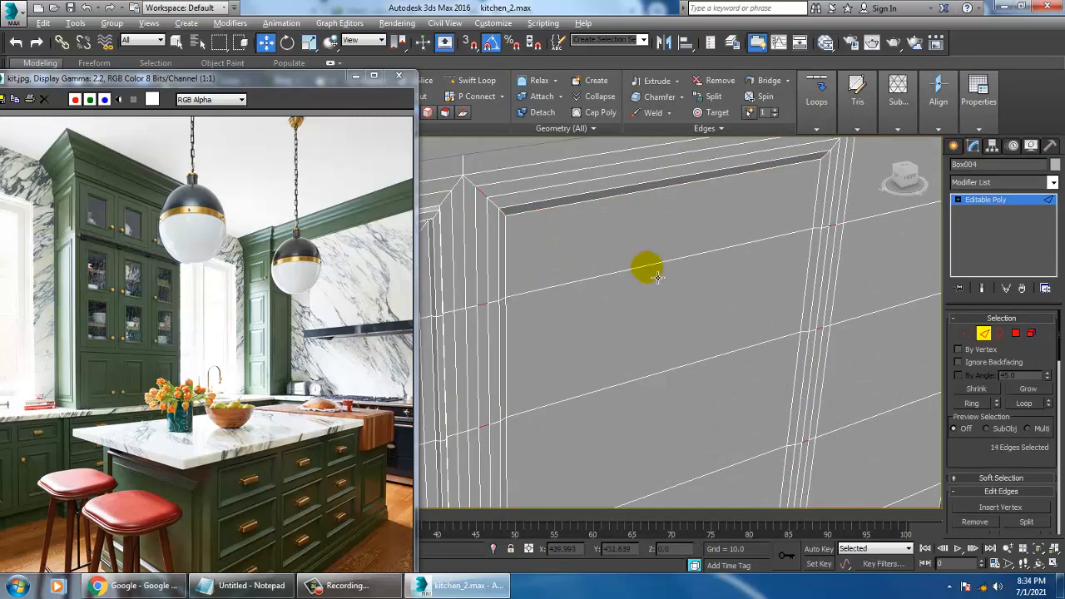
left_click(1018, 335, "ctrl")
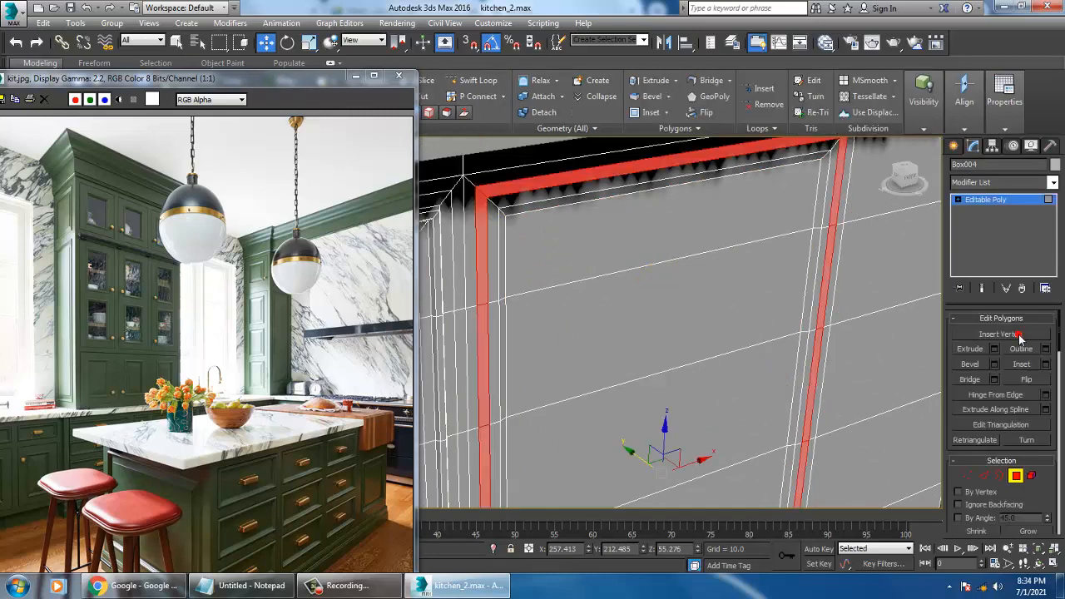
left_click(995, 368)
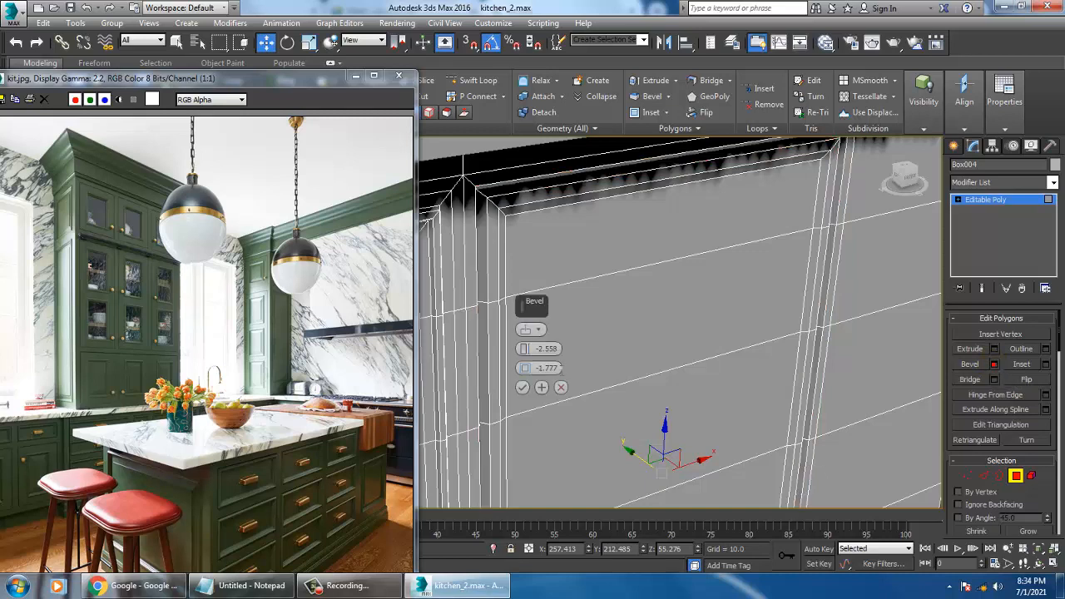
mouse_move(526, 348)
left_mouse_down()
mouse_move(529, 332)
mouse_move(526, 368)
left_mouse_up()
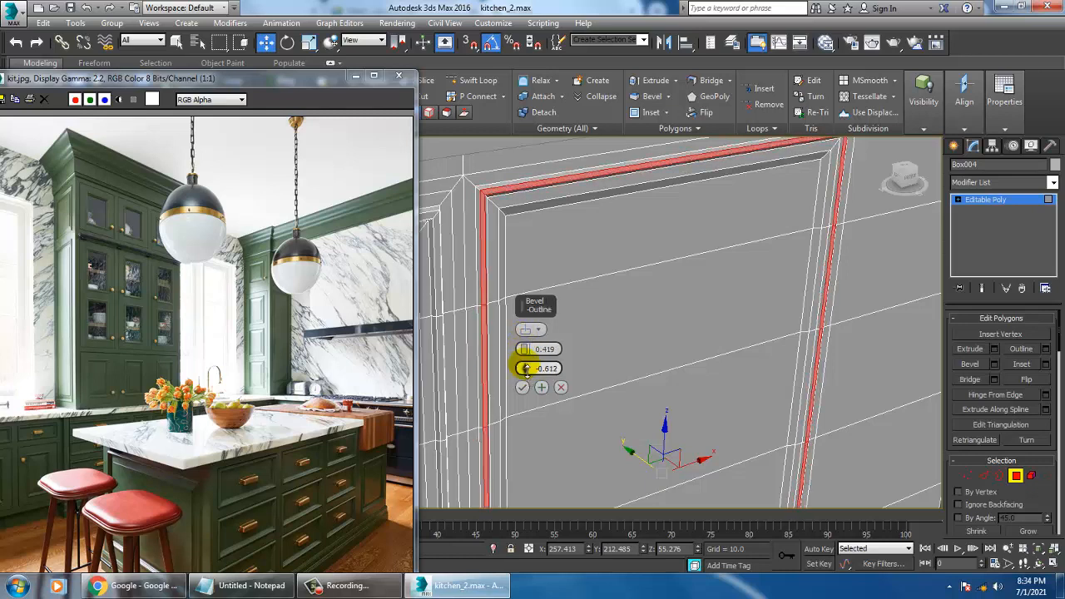
left_click(522, 387)
scroll(523, 386, "down", 5)
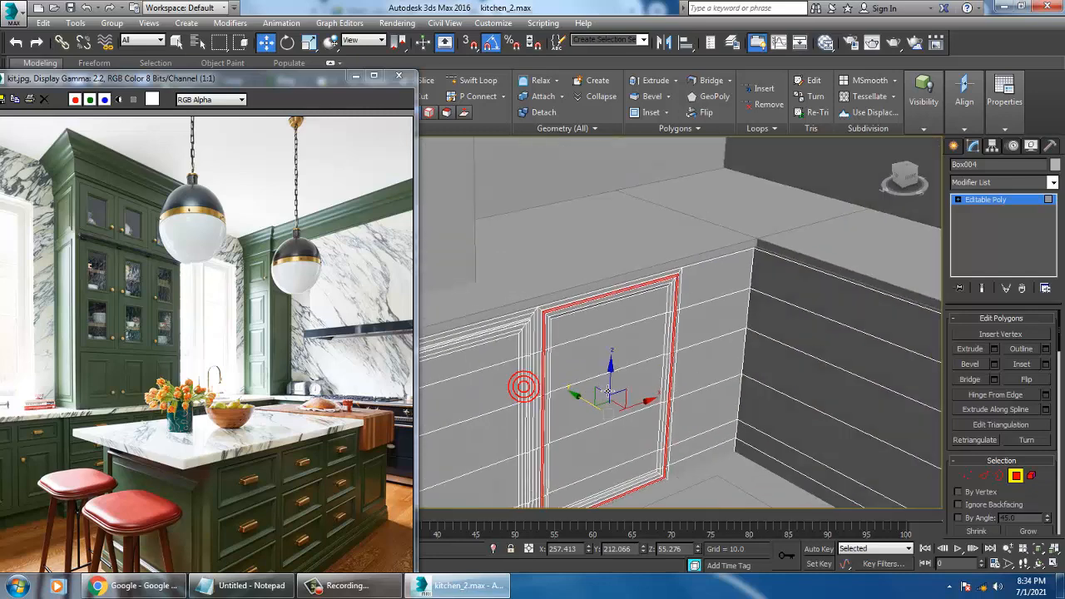
scroll(523, 386, "down", 1)
left_click(1000, 201)
scroll(527, 386, "down", 5)
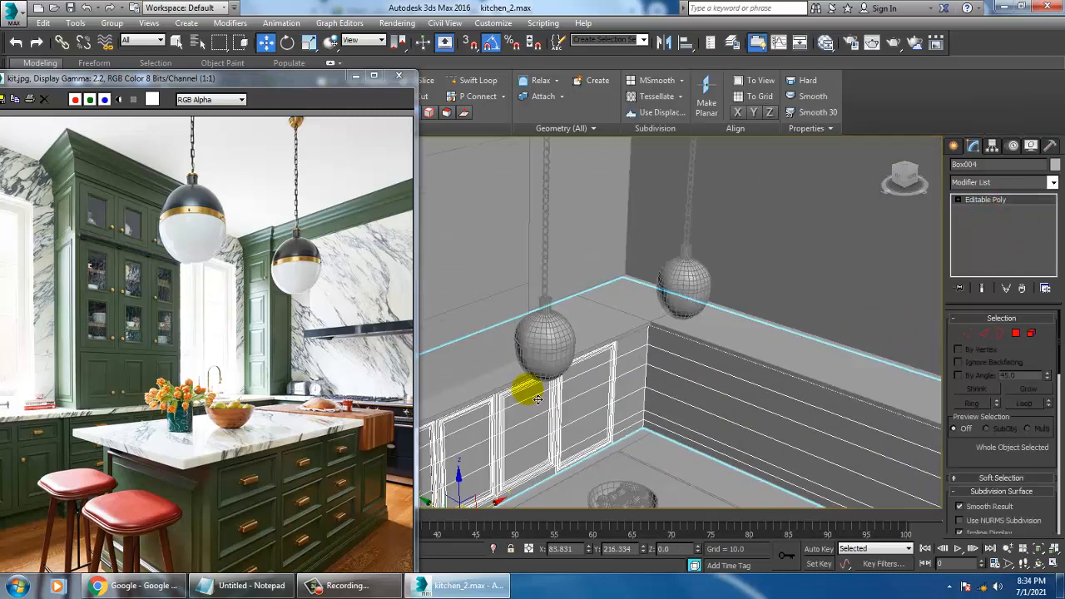
- Connect the tall cabinet's horizontal edges with 2 segments to divide its front into three vertical columns
middle_click_drag(528, 388, 652, 415, "alt")
scroll(652, 415, "down", 5)
left_click(613, 339)
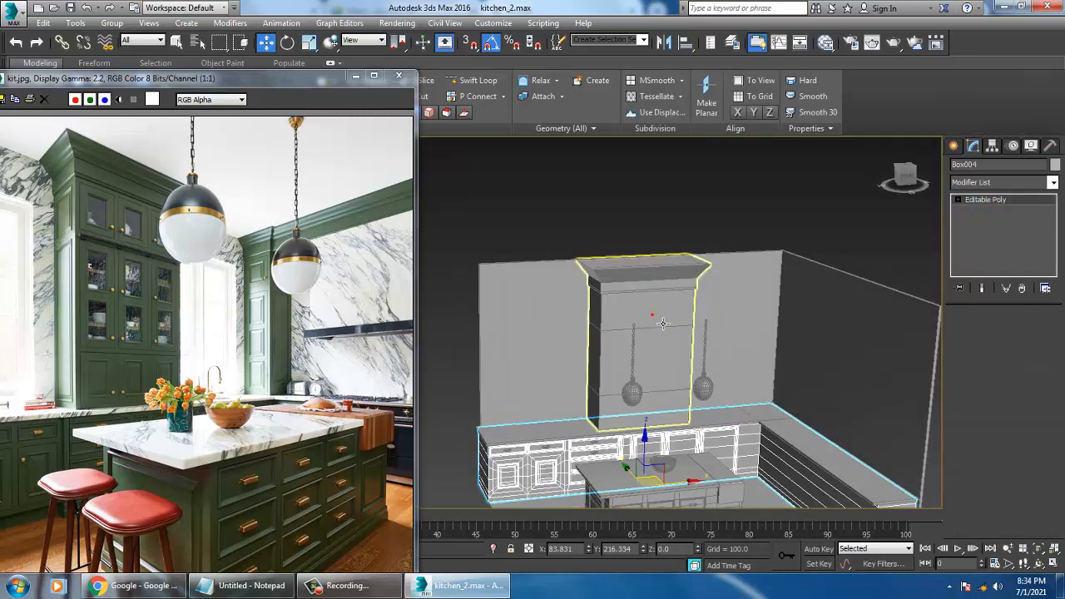
scroll(663, 320, "up", 5)
middle_click_drag(670, 331, 632, 285, "alt")
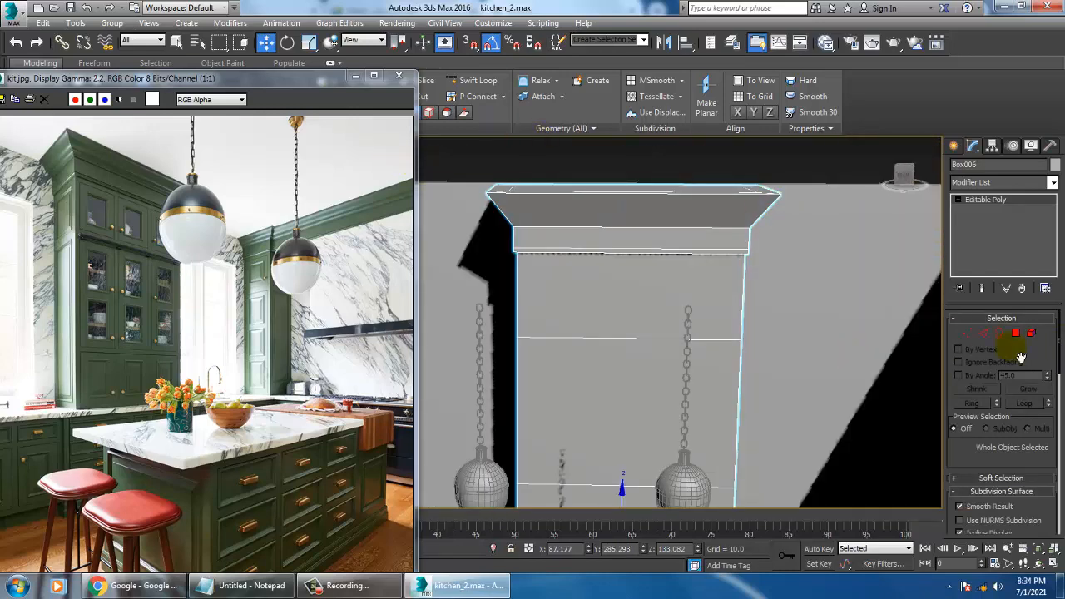
left_click(983, 334)
scroll(569, 224, "down", 4)
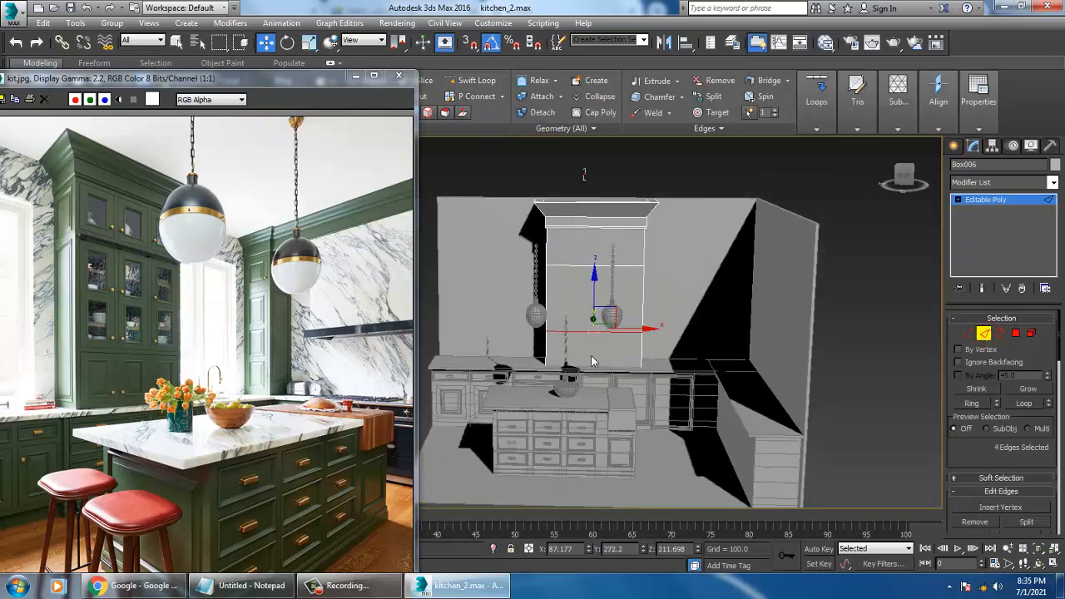
scroll(560, 257, "up", 4)
middle_click_drag(559, 257, 597, 262, "alt")
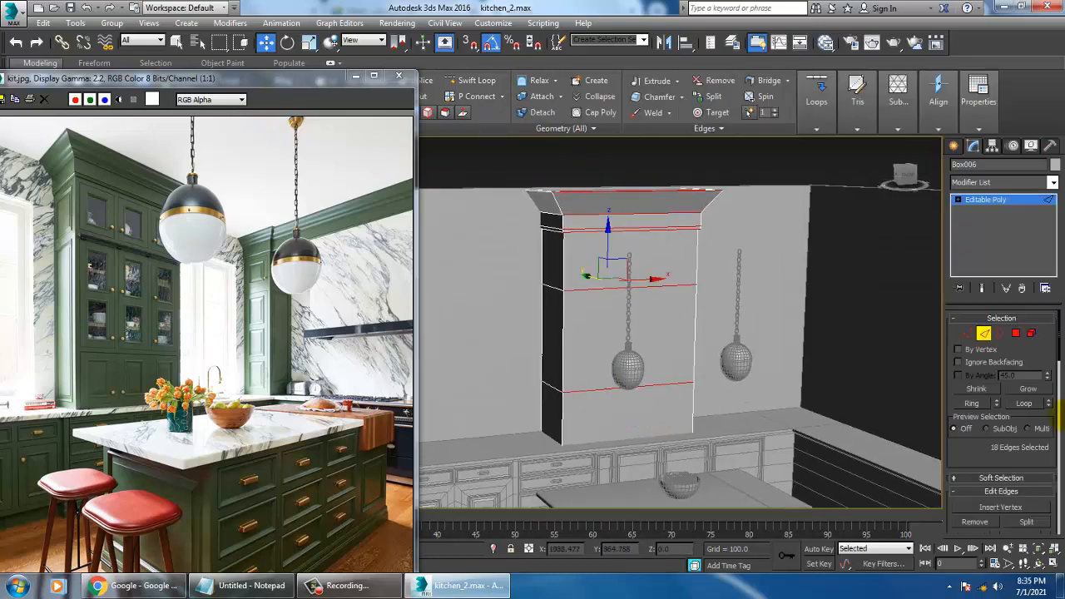
left_click_drag(1022, 480, 1019, 369)
left_click(1046, 466)
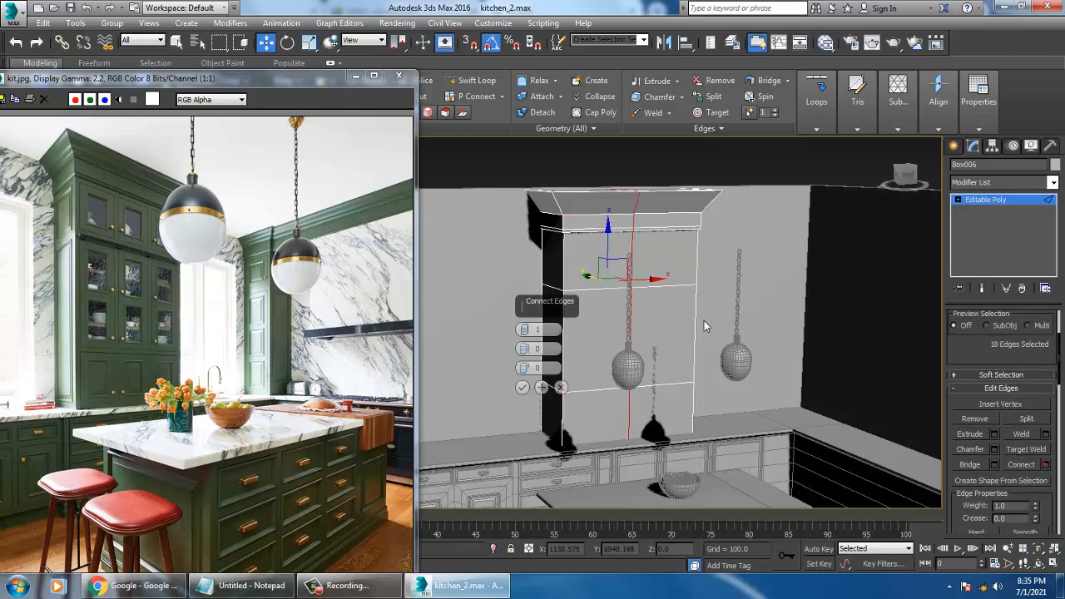
middle_click_drag(706, 325, 689, 313, "alt")
left_click(526, 329)
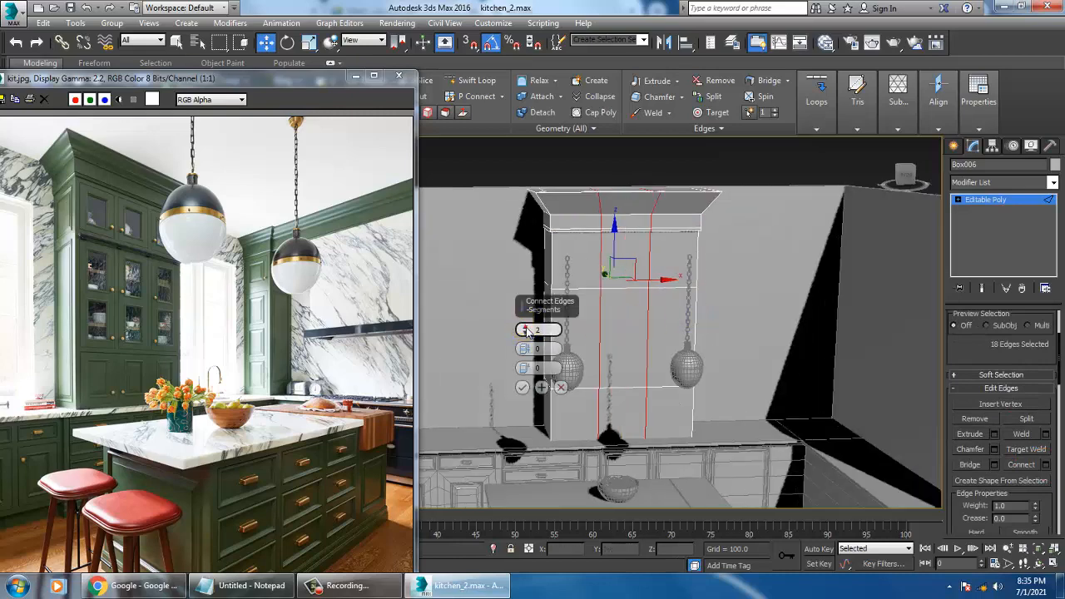
left_click(523, 387)
key("alt+w")
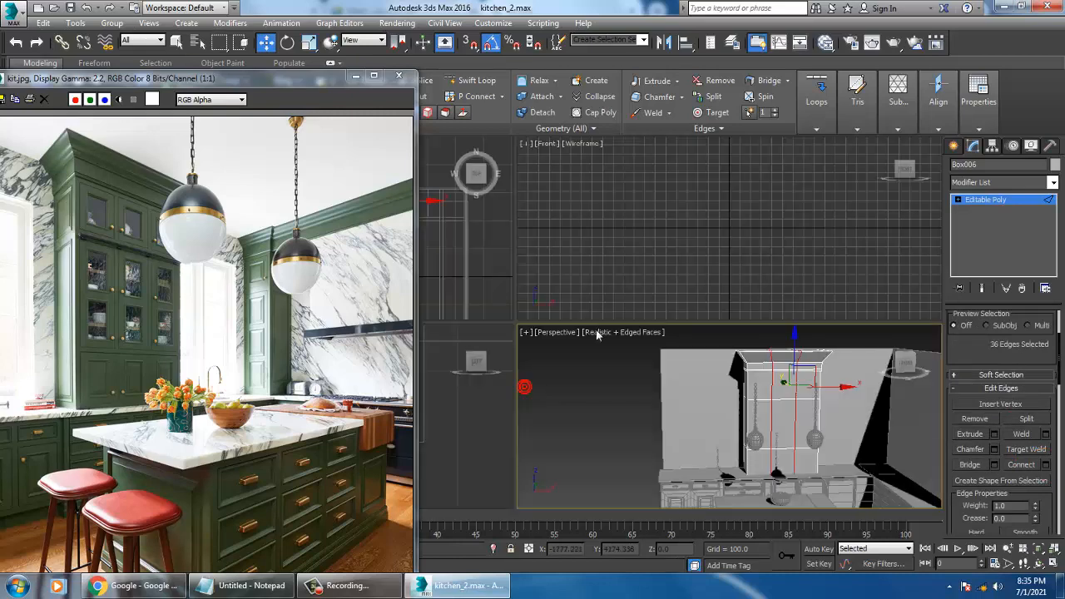
- Straighten the tall cabinet's two vertical dividing lines by scaling each column of vertices flat along the X axis in the Front view
right_click(670, 262)
key("alt+w")
scroll(682, 258, "down", 2)
middle_click_drag(786, 389, 688, 278)
scroll(746, 198, "down", 2)
scroll(683, 277, "up", 1)
key("1")
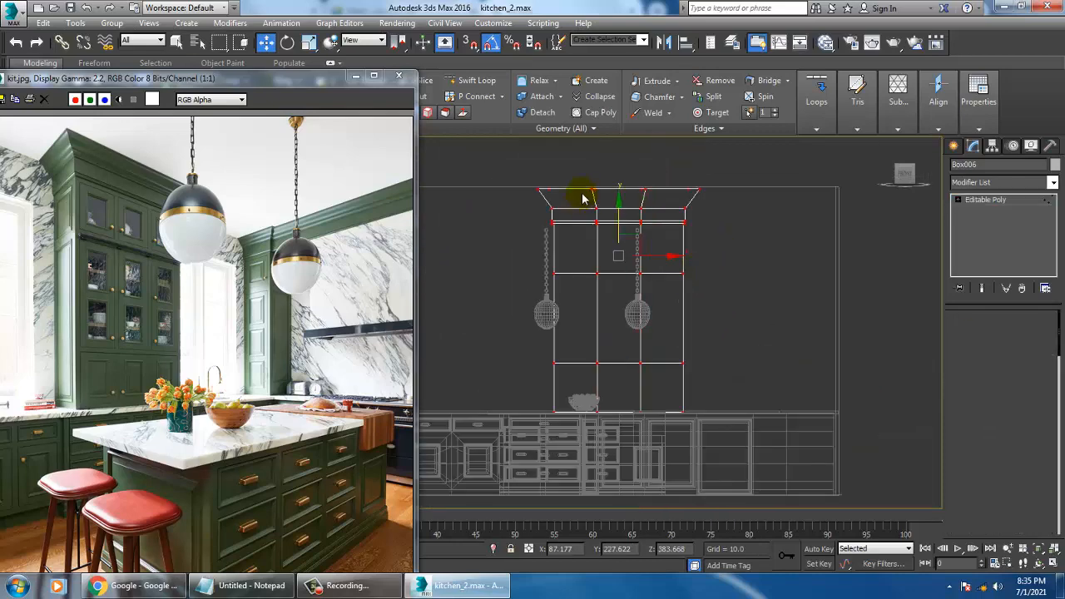
left_click_drag(576, 157, 610, 430)
key("r")
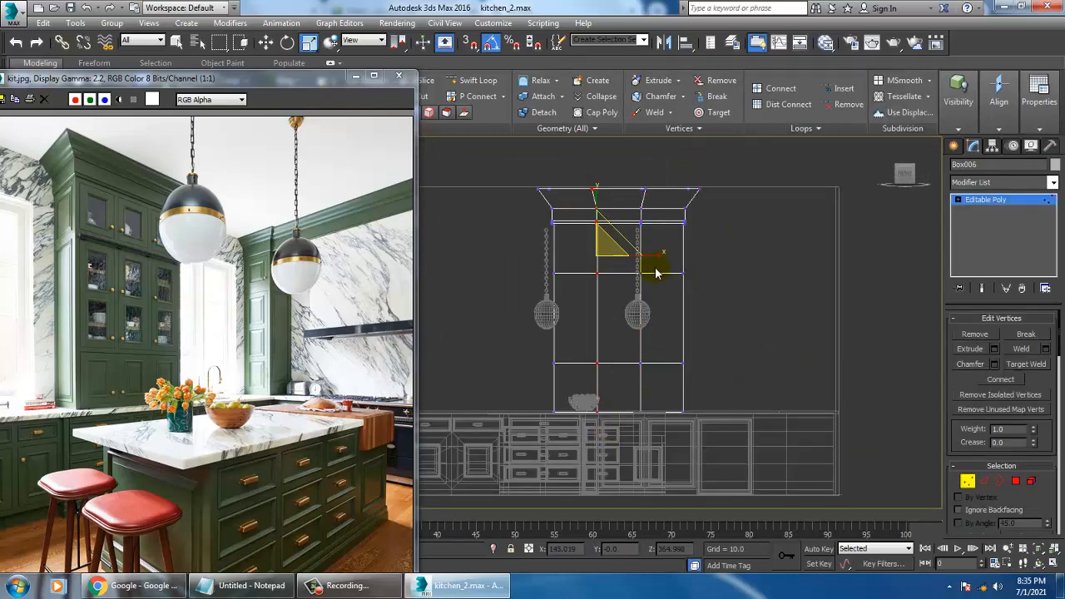
left_click_drag(360, 267, 0, 256)
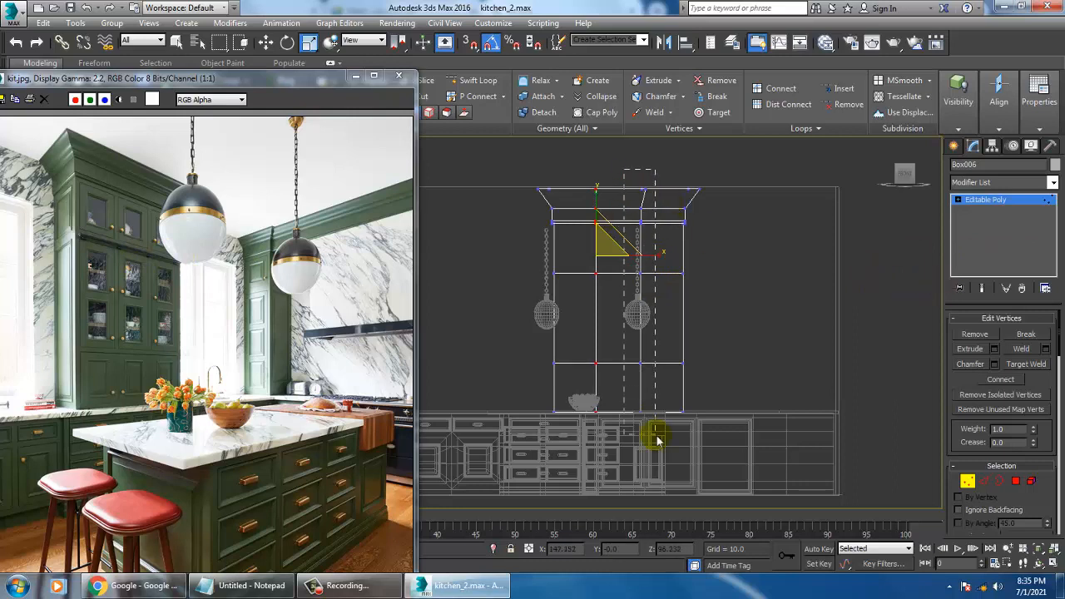
left_click_drag(656, 436, 656, 434)
key("r")
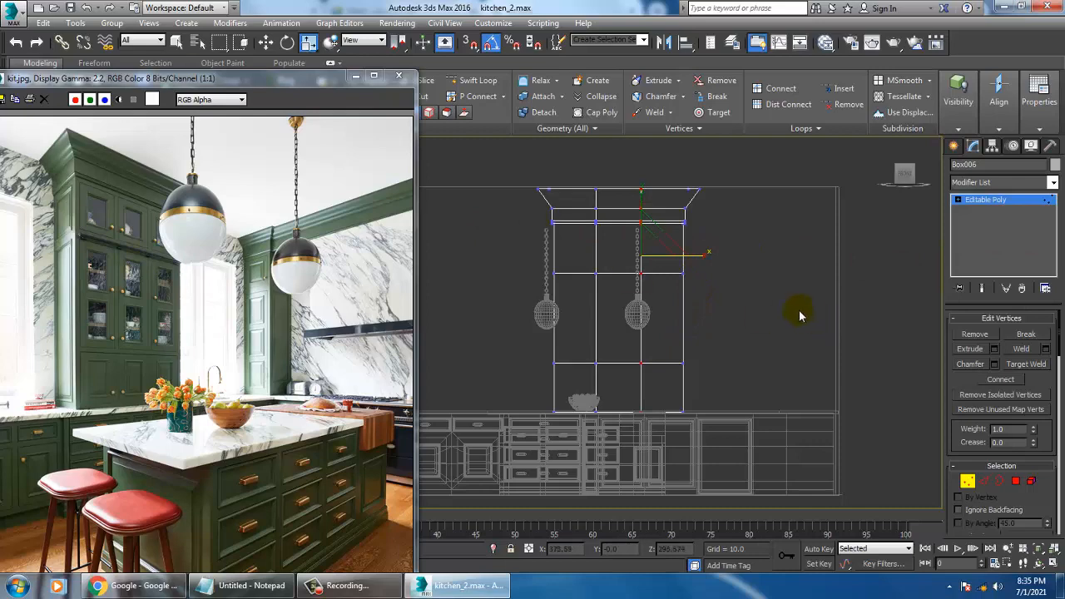
- Inset the three uppermost front polygons of the tall cabinet by polygon with an amount of 2.294
key("alt+w")
middle_click(776, 398)
key("alt+w")
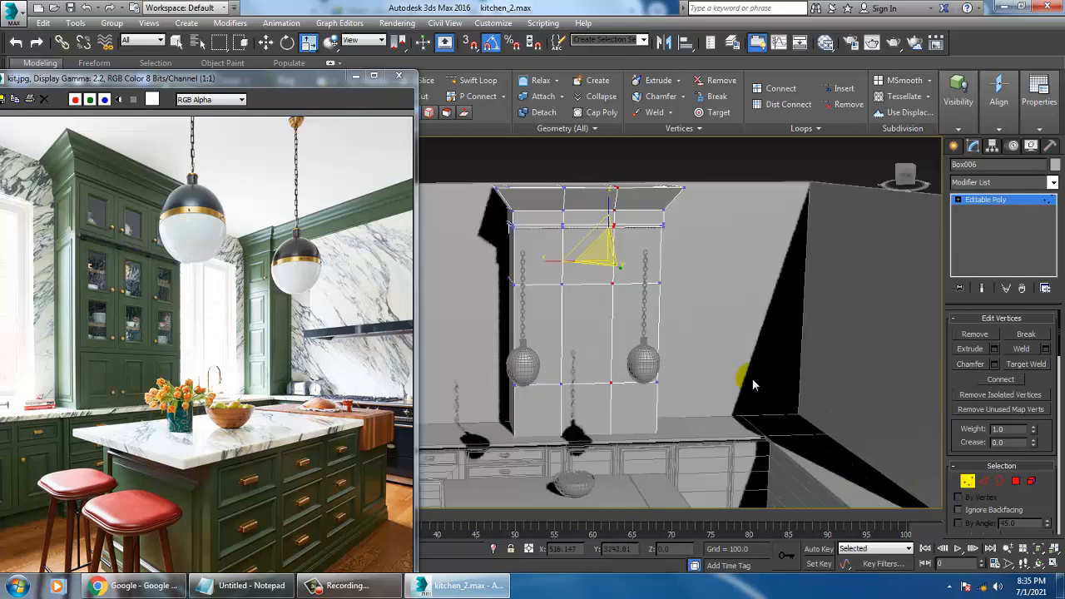
middle_click_drag(753, 383, 652, 309, "alt")
scroll(640, 293, "down", 2)
middle_click_drag(597, 268, 663, 304)
scroll(661, 296, "up", 3)
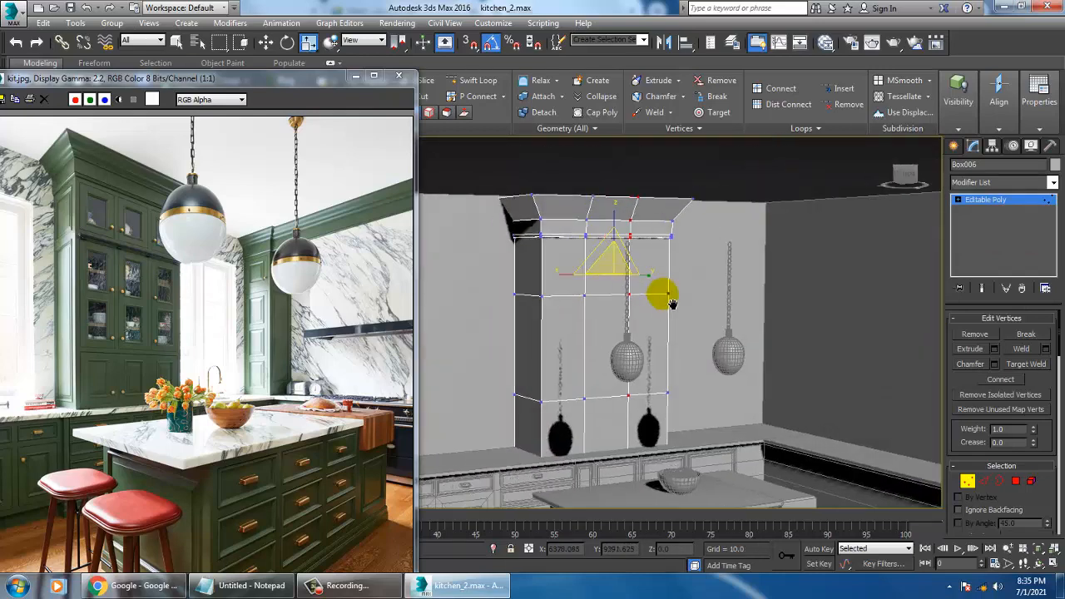
scroll(639, 286, "up", 1)
key("4")
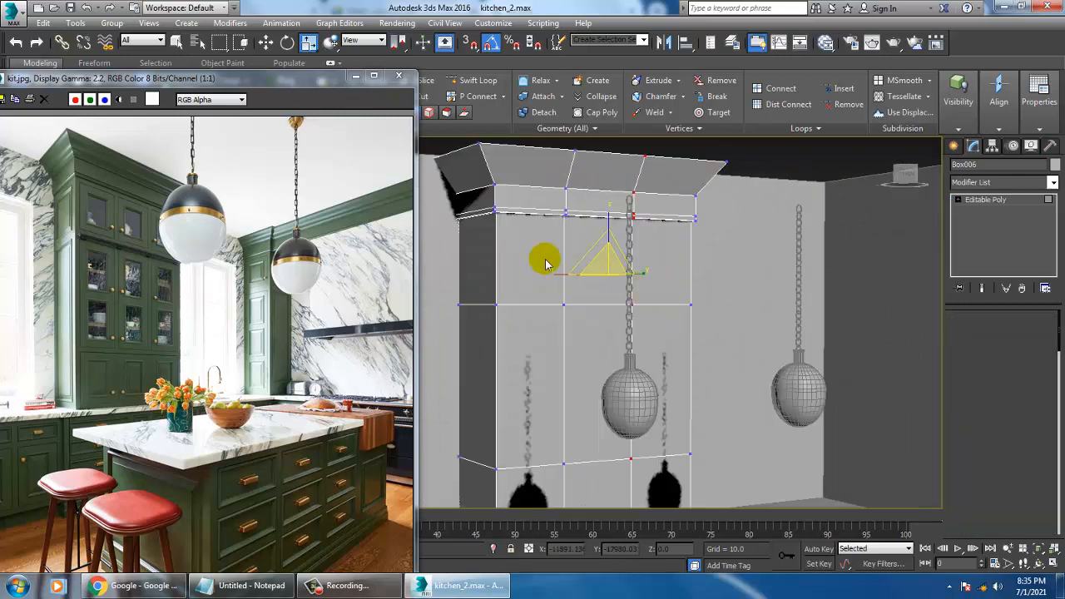
left_click(548, 263)
left_click(611, 271, "ctrl")
left_click(683, 277, "ctrl")
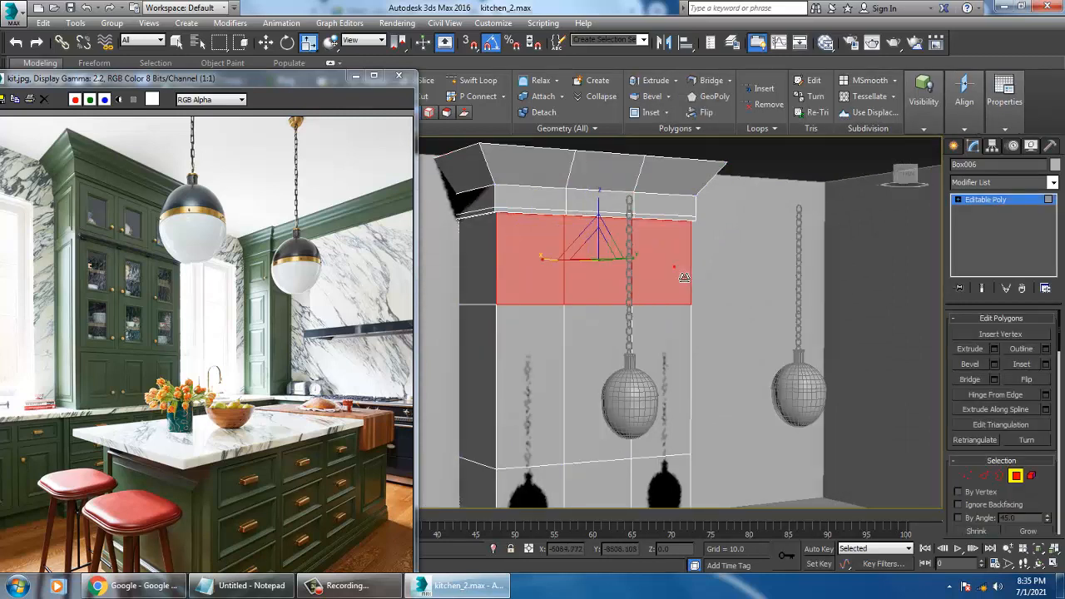
left_click(1047, 364)
left_click(538, 330)
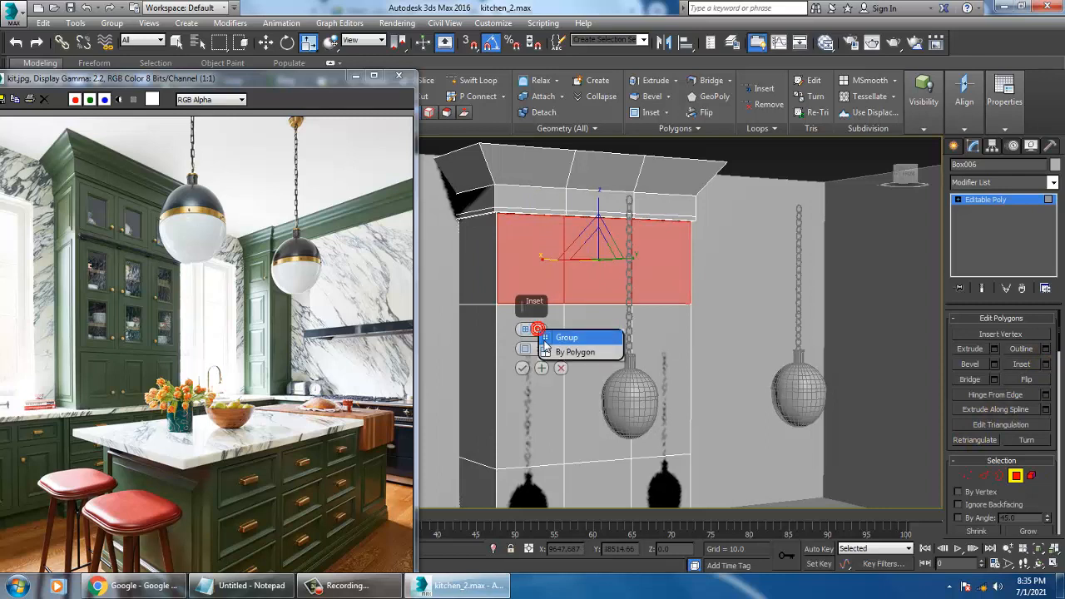
left_click(574, 352)
scroll(528, 320, "up", 3)
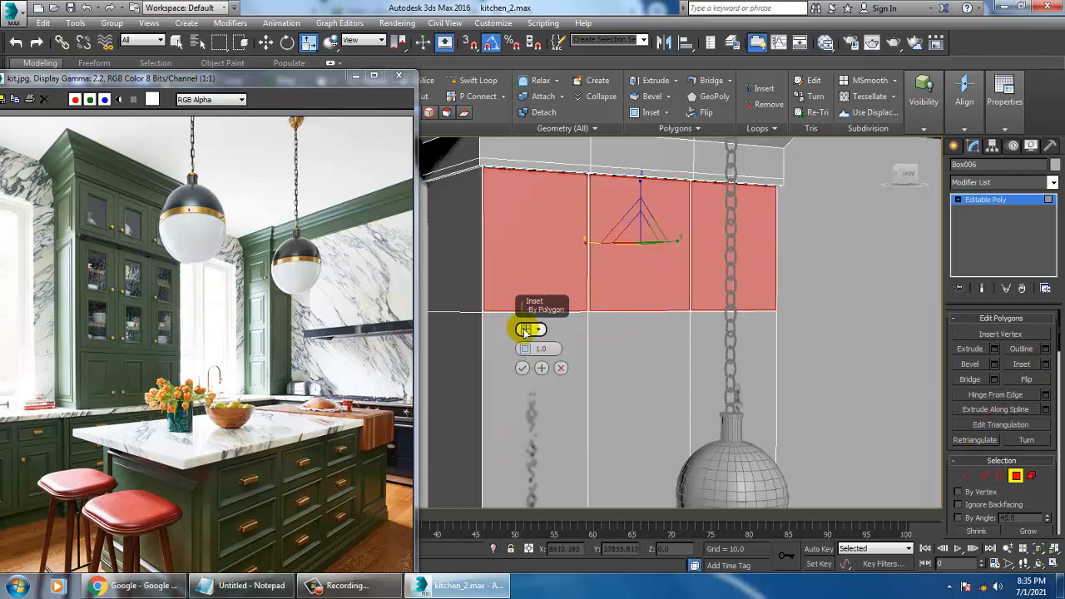
left_click_drag(525, 353, 523, 348)
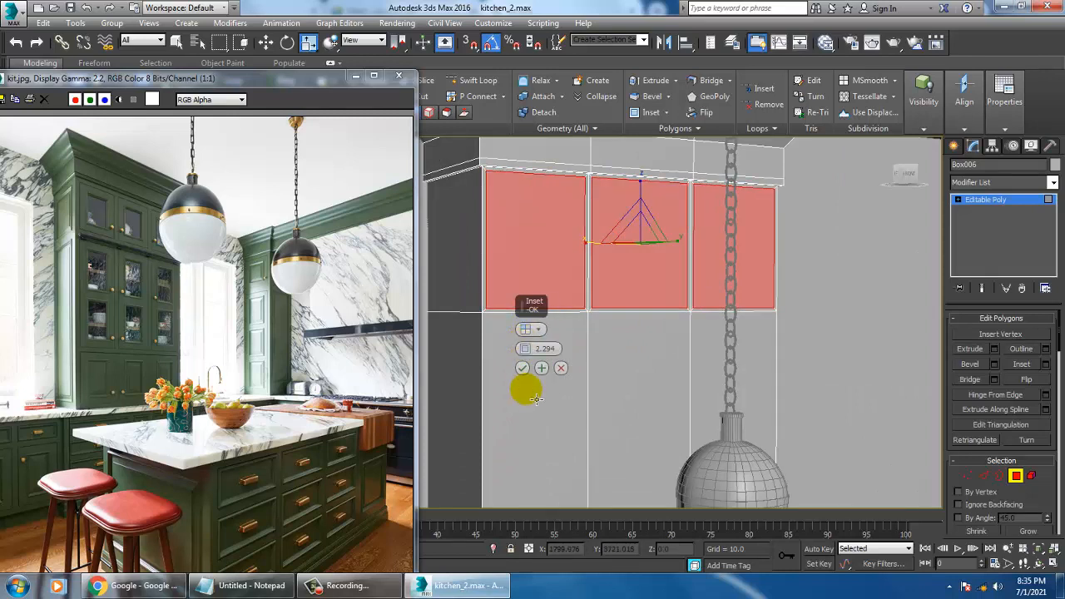
left_click(541, 368)
left_click(541, 369)
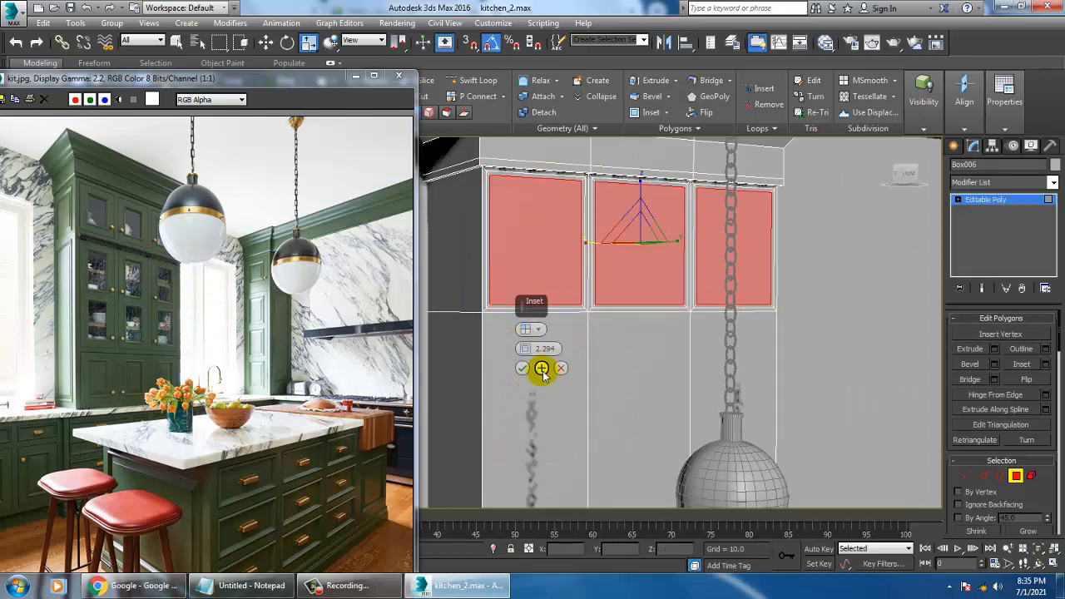
- Inset the three upper door polygons again by 9.413 and extrude them by -3.074 to recess the panels
left_click_drag(524, 350, 514, 305)
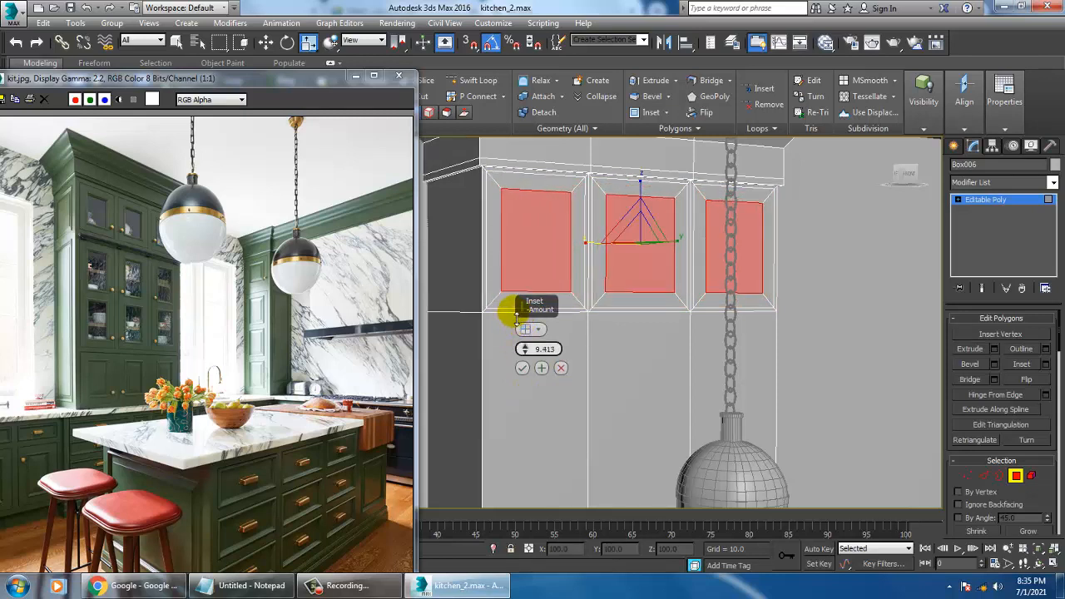
left_click(522, 368)
scroll(680, 322, "up", 3)
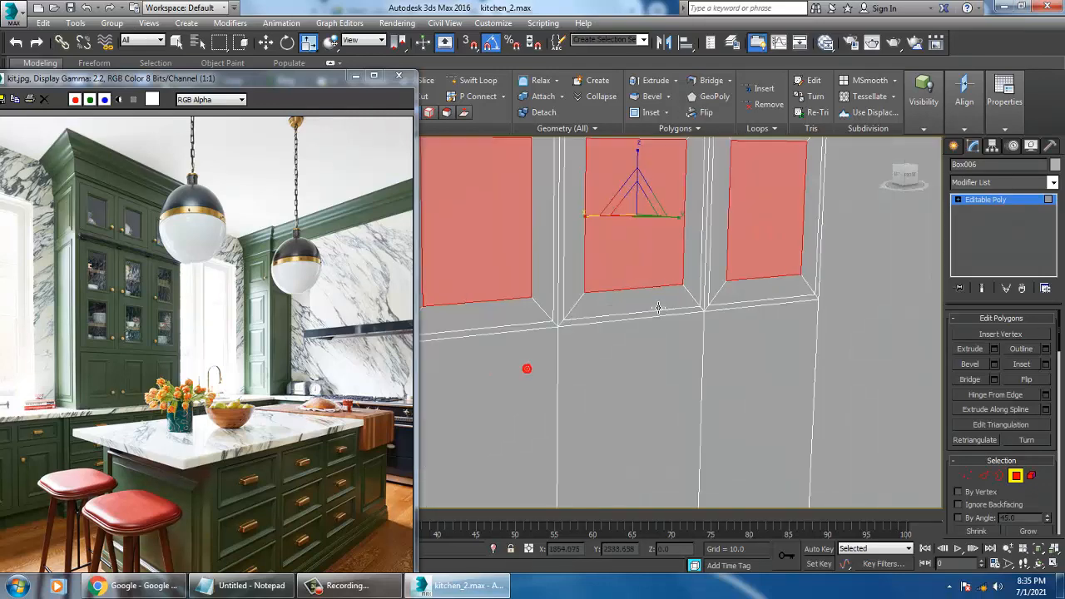
middle_click_drag(681, 316, 688, 338)
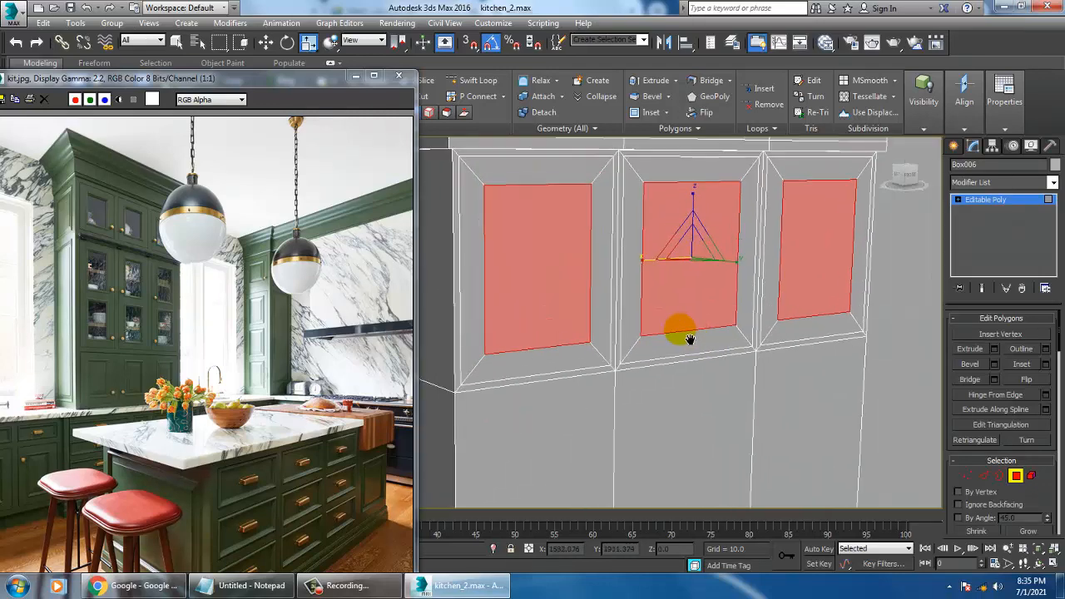
left_click(994, 348)
left_click_drag(524, 348, 564, 435)
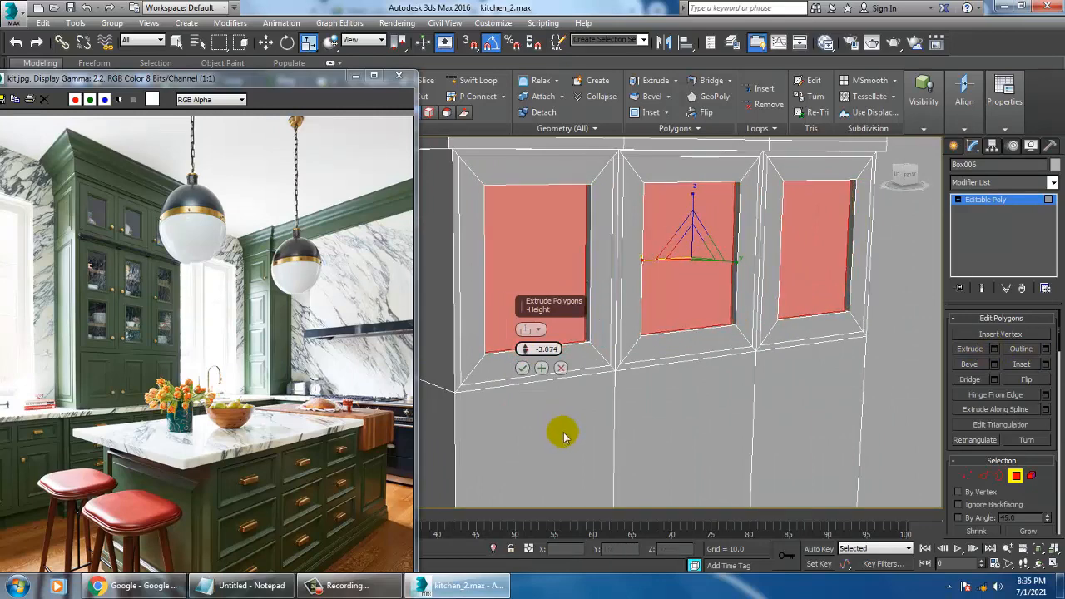
left_click(523, 368)
scroll(451, 361, "up", 2)
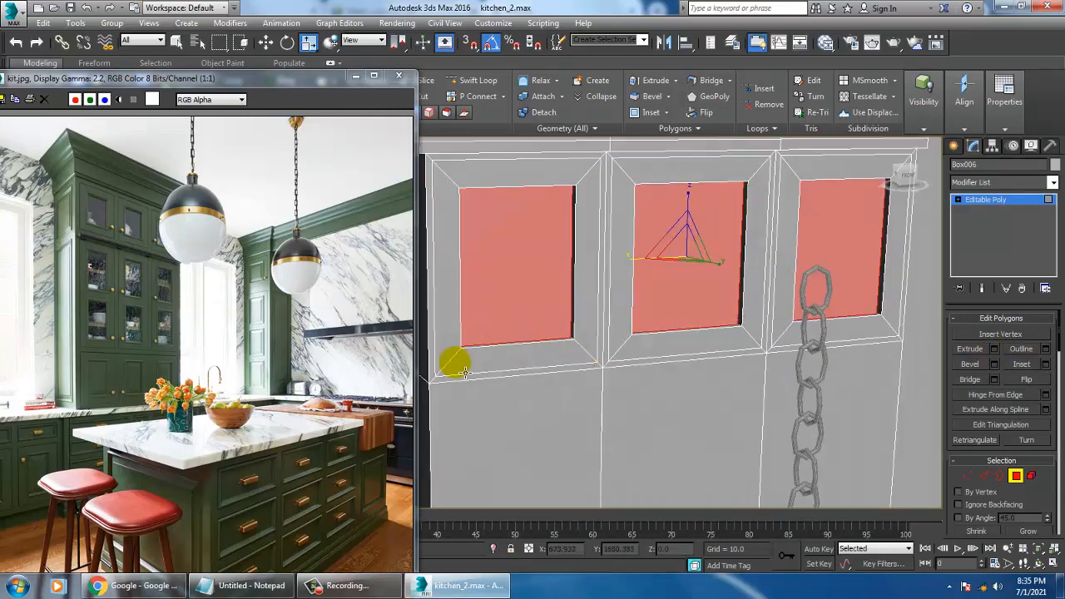
scroll(126, 272, "up", 1)
scroll(180, 333, "down", 1)
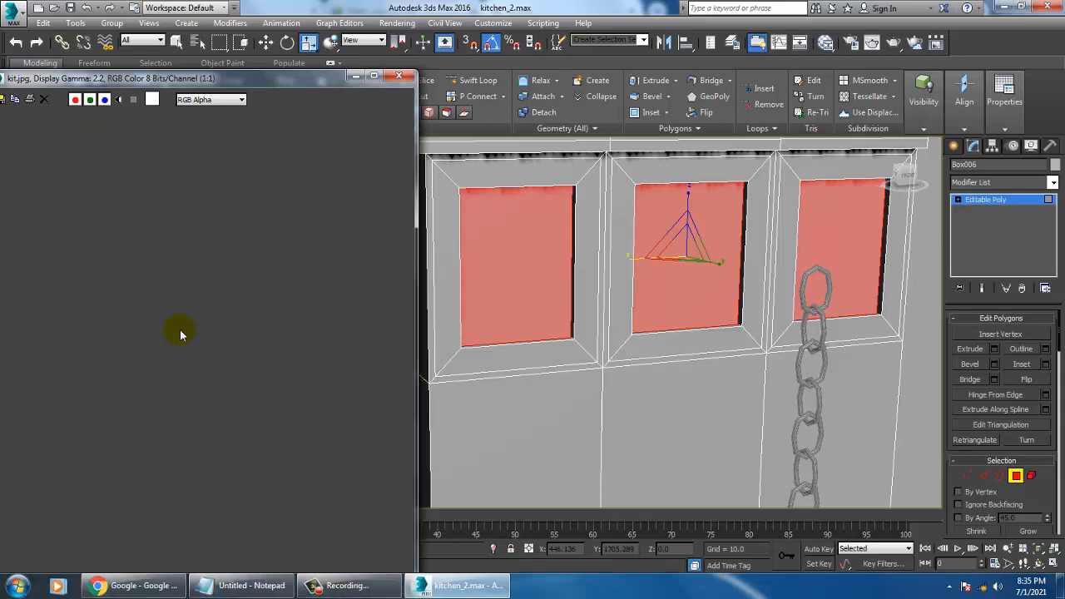
- Create a knob sphere with AutoGrid and a radius of about 1.65 on an upper door's frame, near its lower corner
left_click(954, 147)
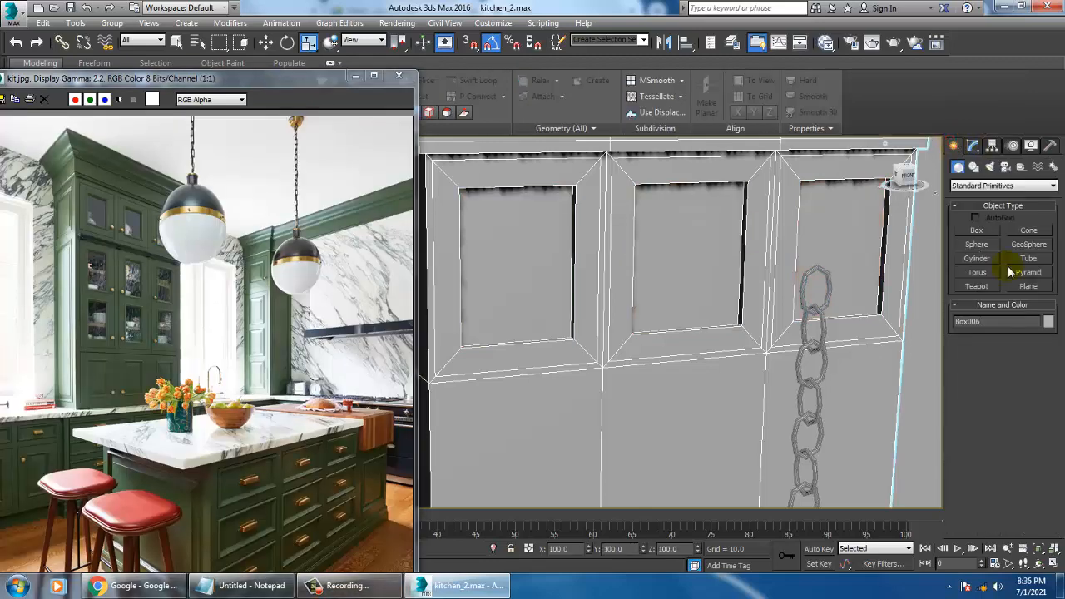
left_click(983, 247)
key("alt+w")
middle_click(648, 198)
key("alt+w")
scroll(637, 233, "up", 2)
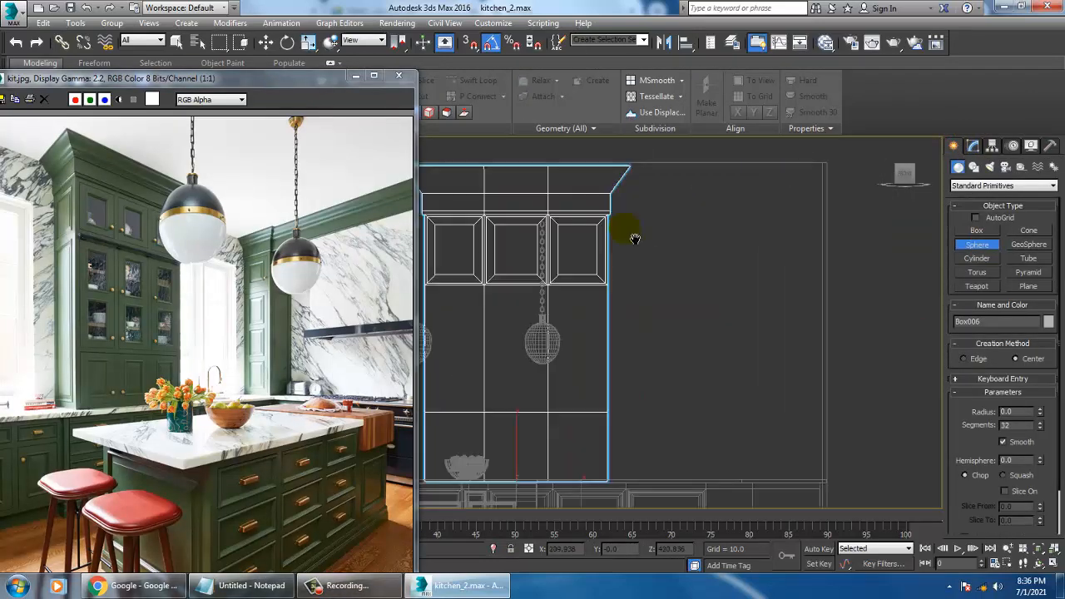
middle_click_drag(635, 236, 705, 222)
scroll(706, 223, "up", 2)
middle_click_drag(564, 279, 657, 345)
scroll(729, 283, "up", 2)
middle_click_drag(762, 268, 712, 304)
scroll(661, 300, "up", 4)
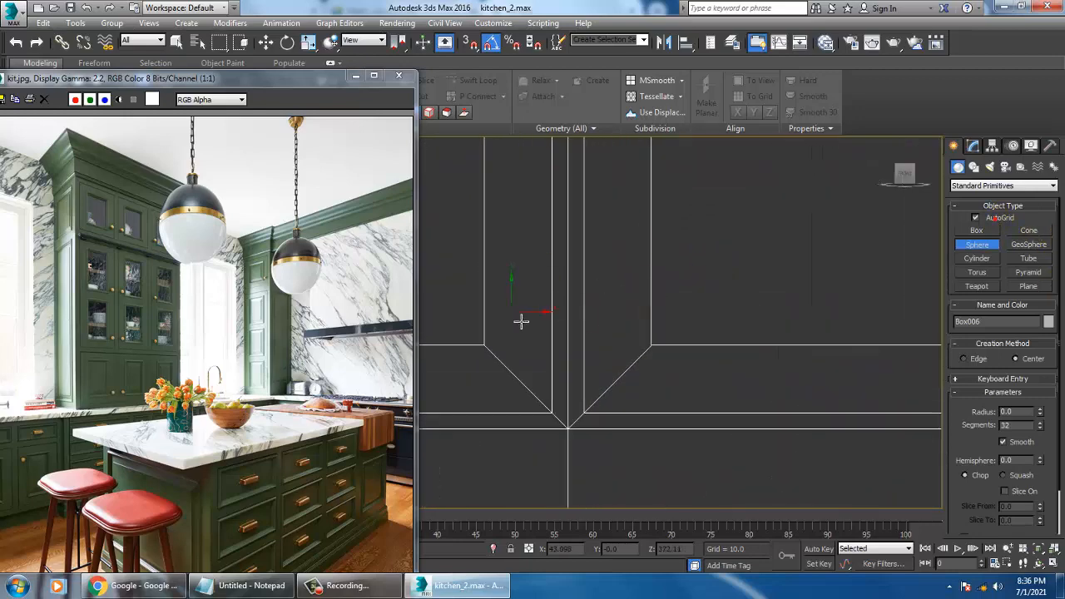
left_click_drag(538, 319, 545, 326)
key("w")
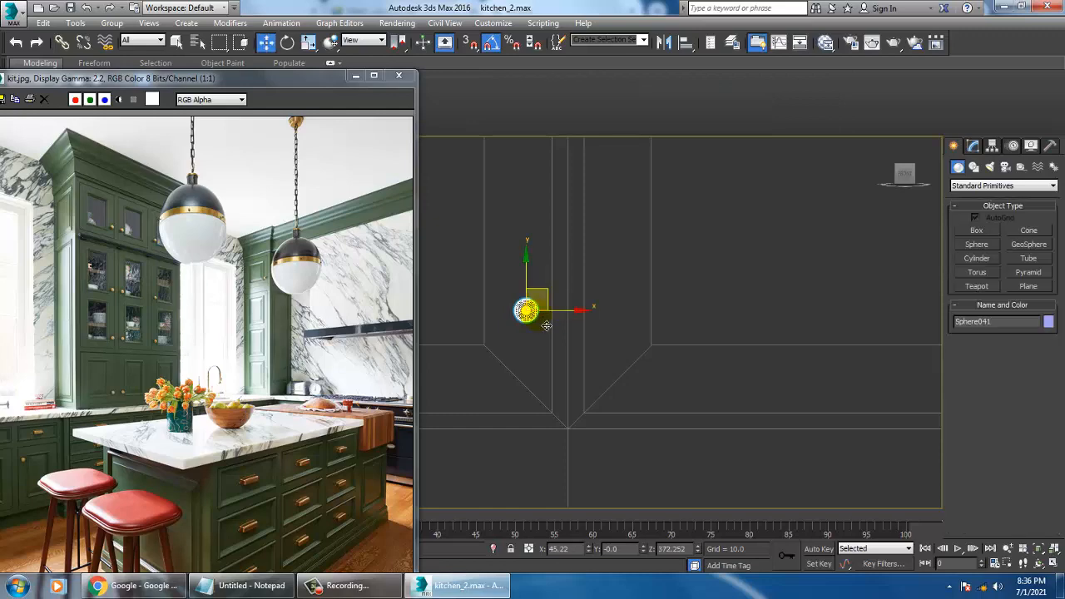
- Reduce the knob sphere's segments to 24
key("alt+w")
middle_click(720, 402)
key("z")
key("alt+w")
scroll(720, 404, "down", 3)
middle_click_drag(720, 404, 752, 412, "alt")
key("alt+w")
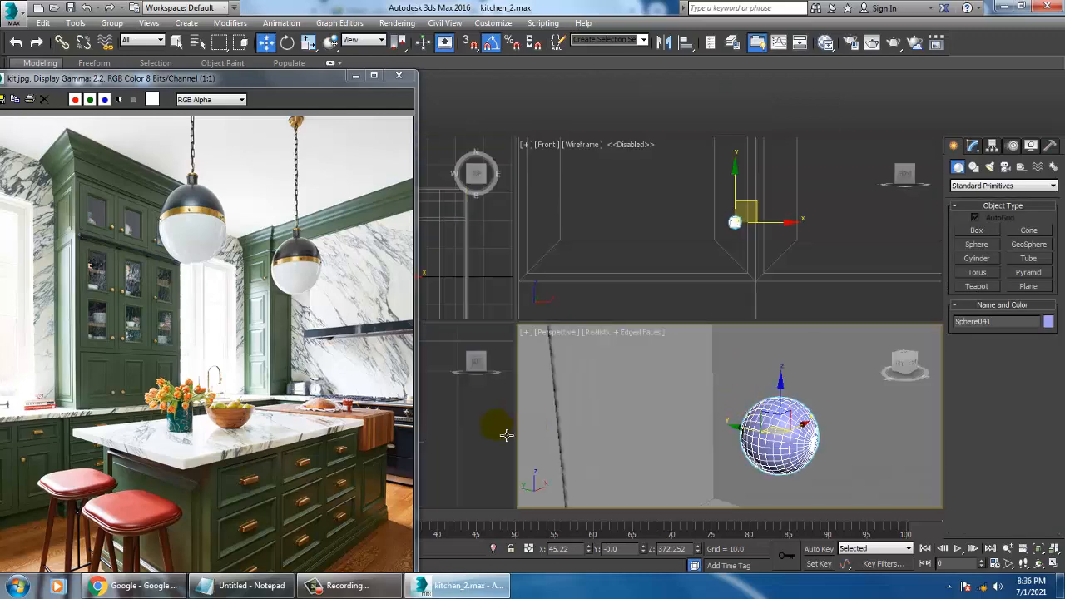
middle_click(477, 437)
key("alt+w")
key("z")
middle_click_drag(525, 434, 626, 372)
scroll(622, 368, "down", 3)
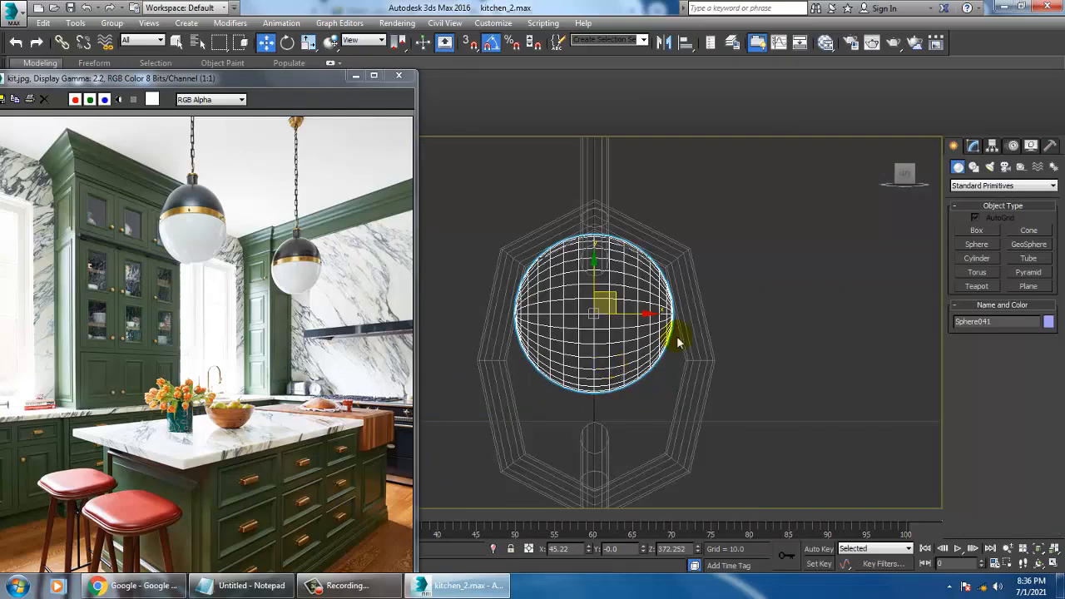
left_click(972, 147)
left_click(1033, 338)
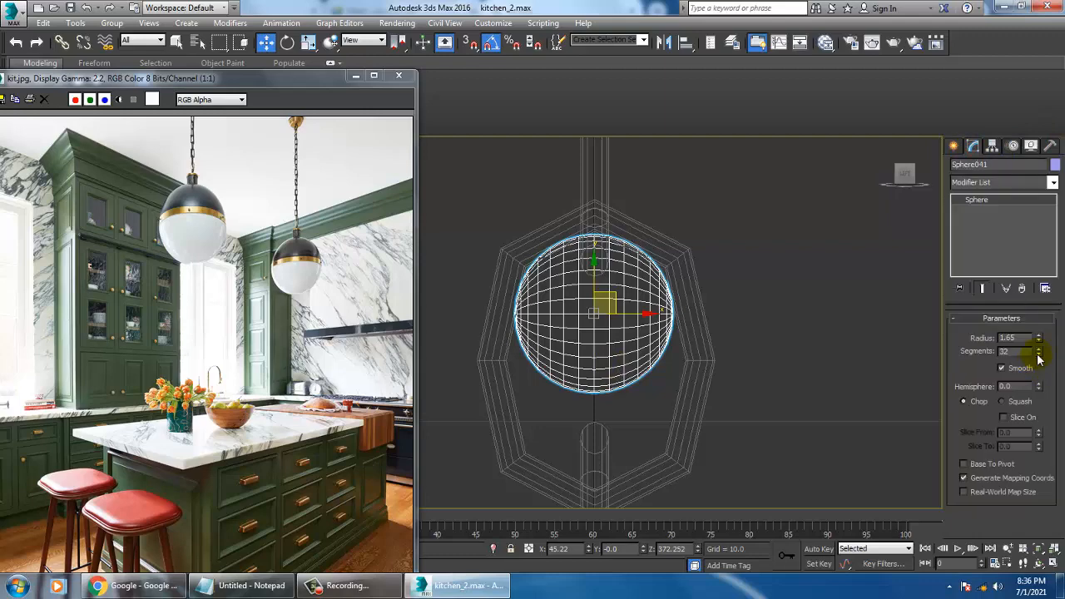
left_click_drag(1039, 356, 1039, 357)
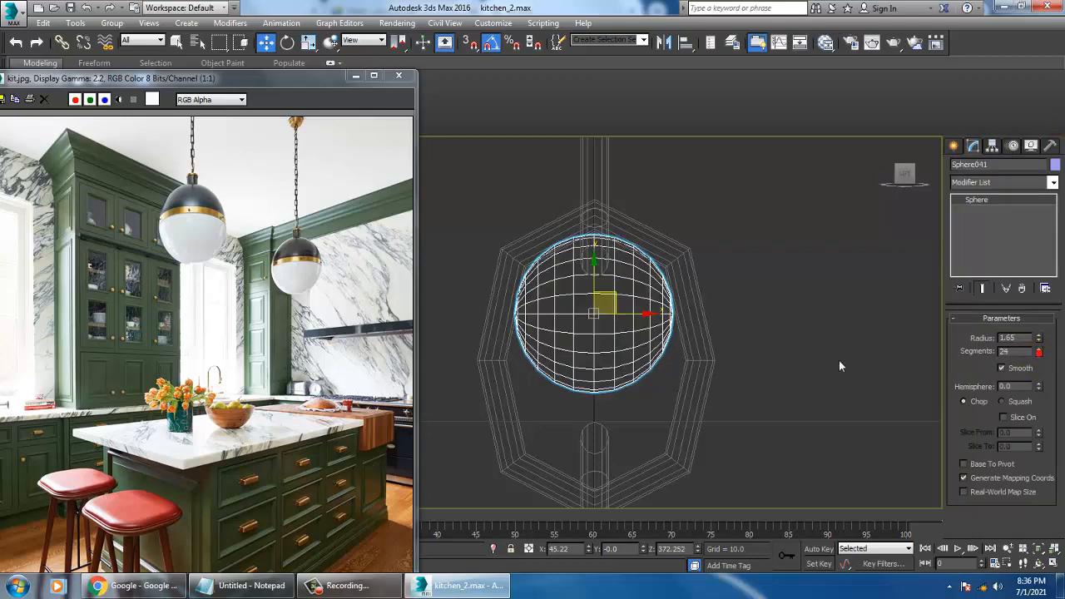
- Convert the knob sphere to Editable Poly and delete the half of its polygons away from the rounded front
right_click(622, 272)
mouse_move(708, 401)
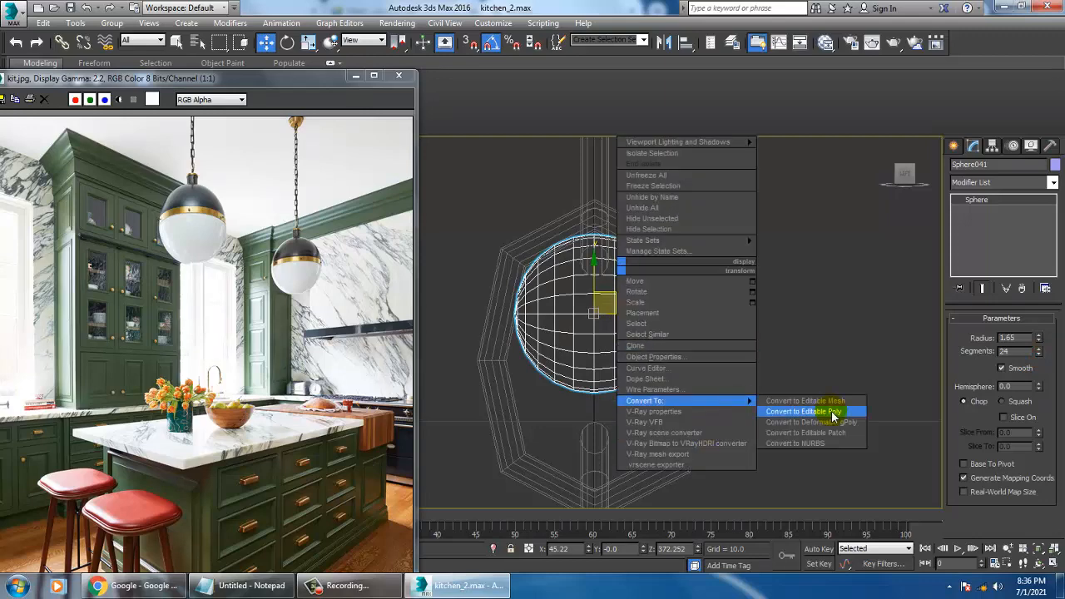
left_click(769, 411)
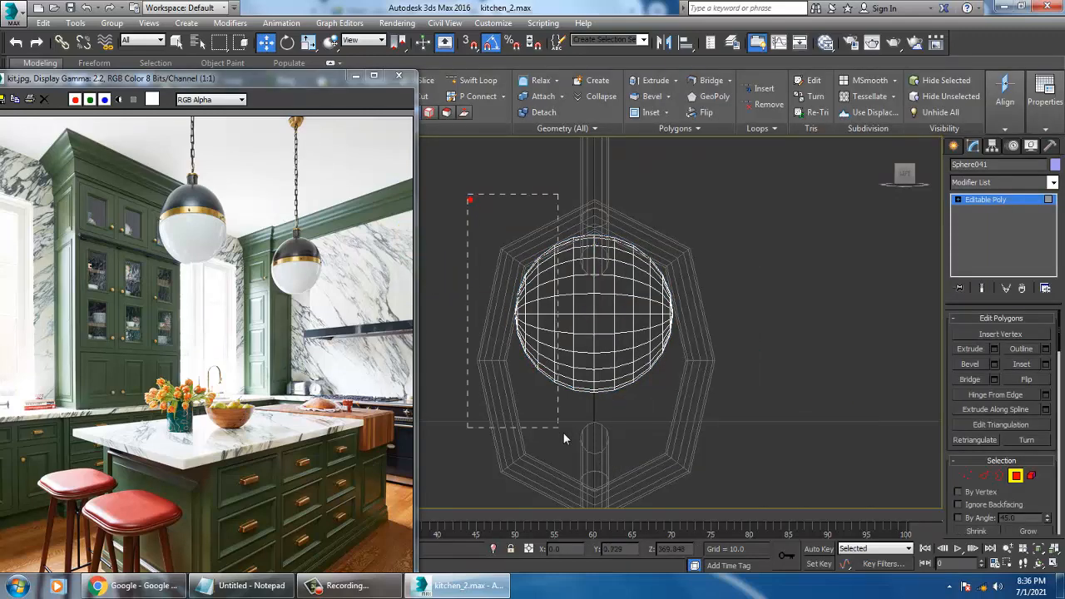
left_click_drag(588, 435, 585, 435)
key("Delete")
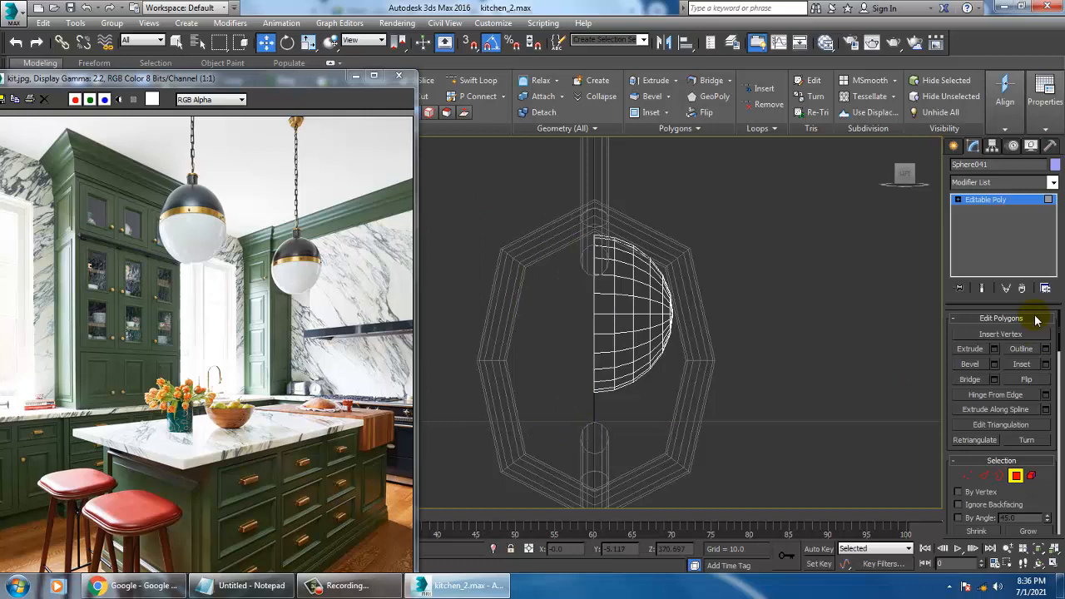
- Extend the half sphere's open border backward, scale it down and extend it again to form the knob's neck
left_click(998, 475)
left_click(605, 297)
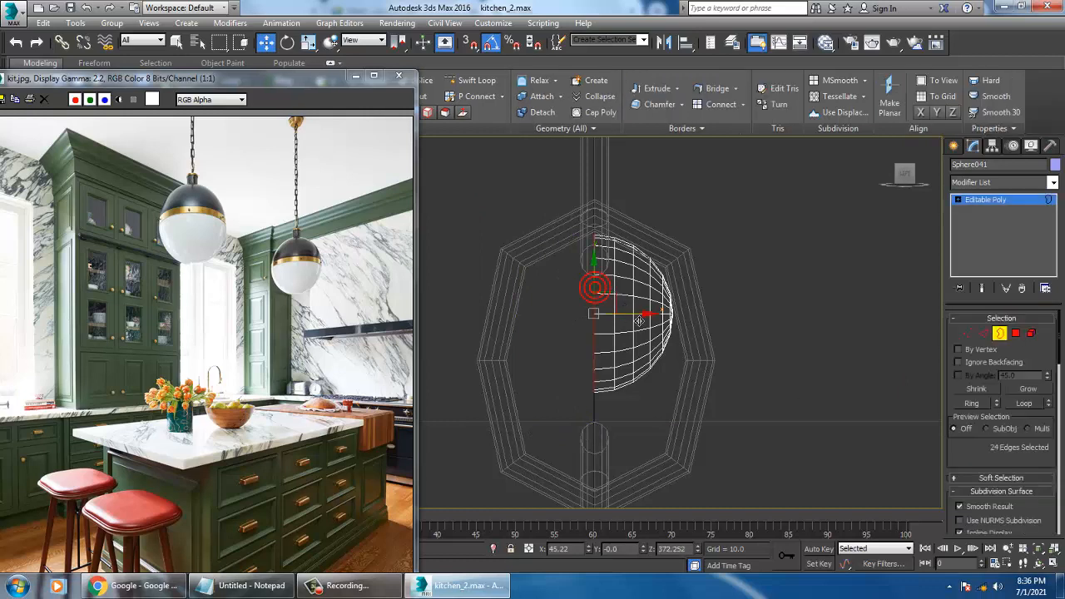
key("r")
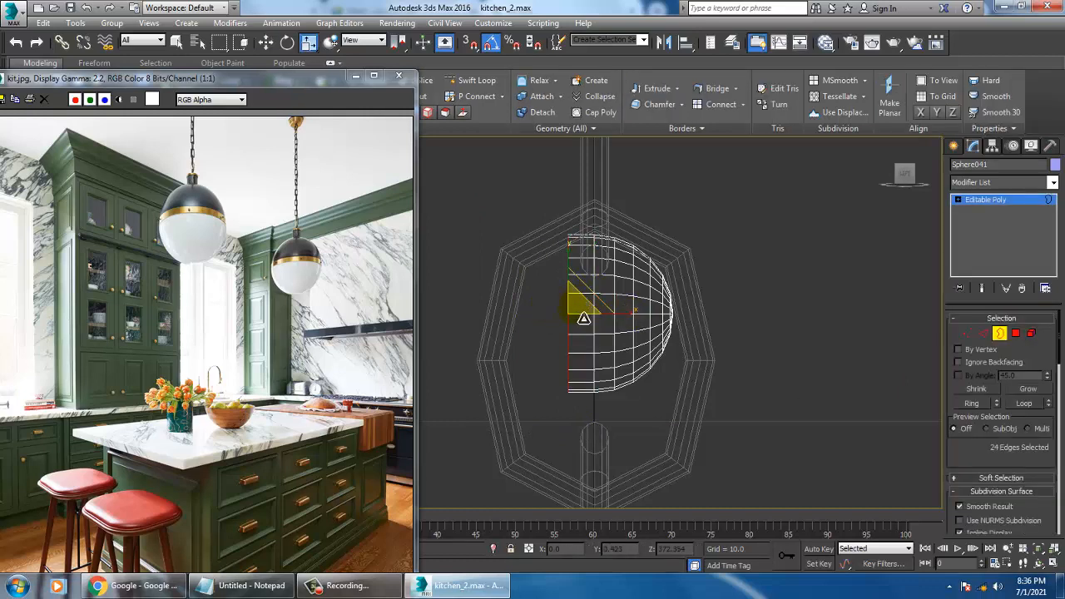
left_click_drag(582, 315, 606, 371)
key("w")
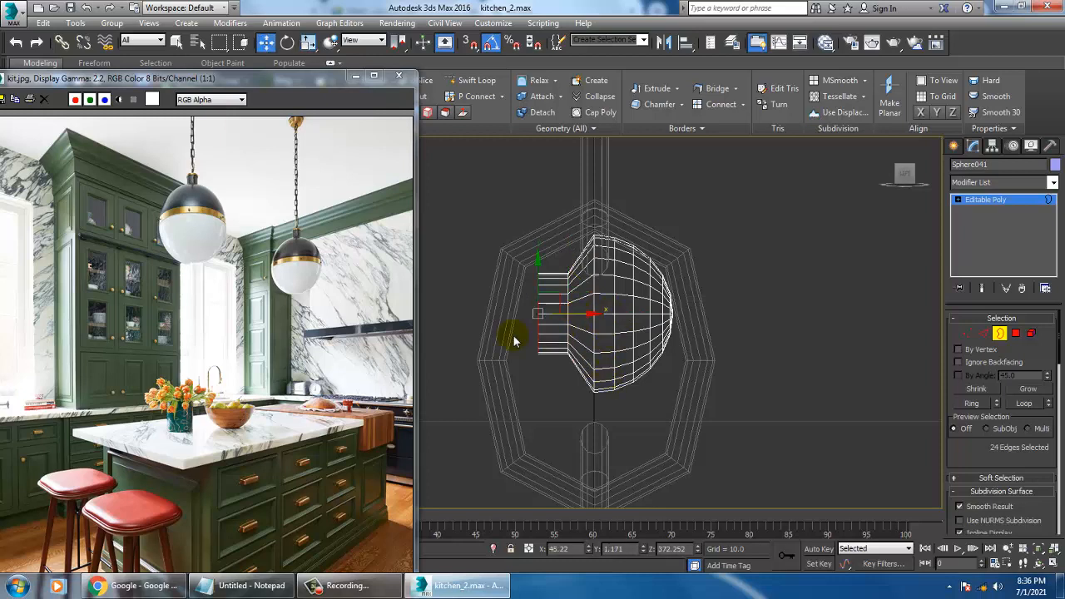
- Chamfer the edge loop around the knob's widest rim with an amount of about 0.485 and 5 segments
left_click_drag(987, 459, 990, 321)
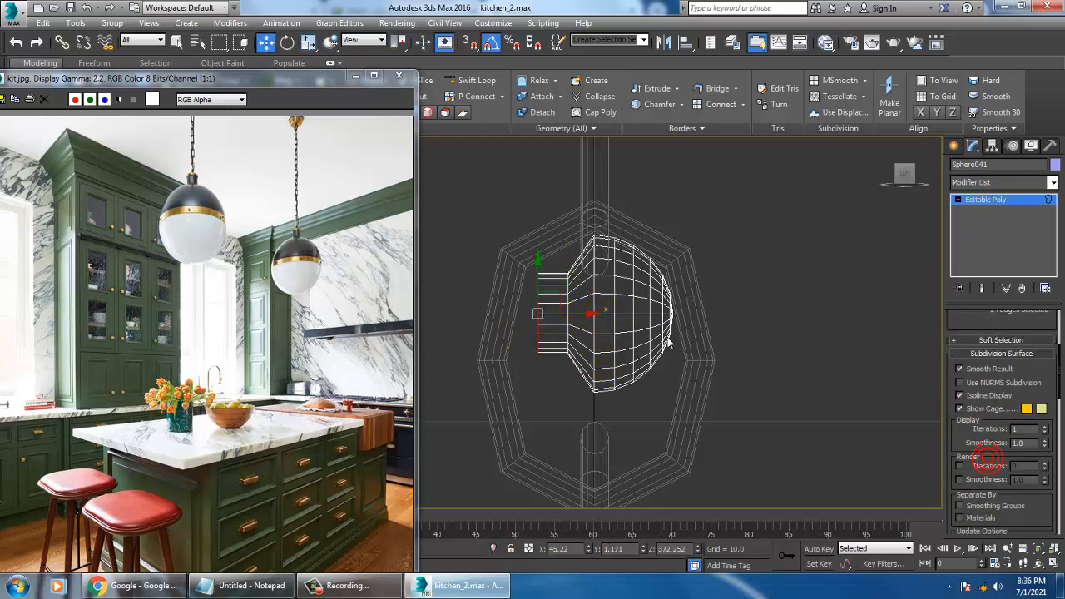
right_click(562, 300)
left_click(535, 316)
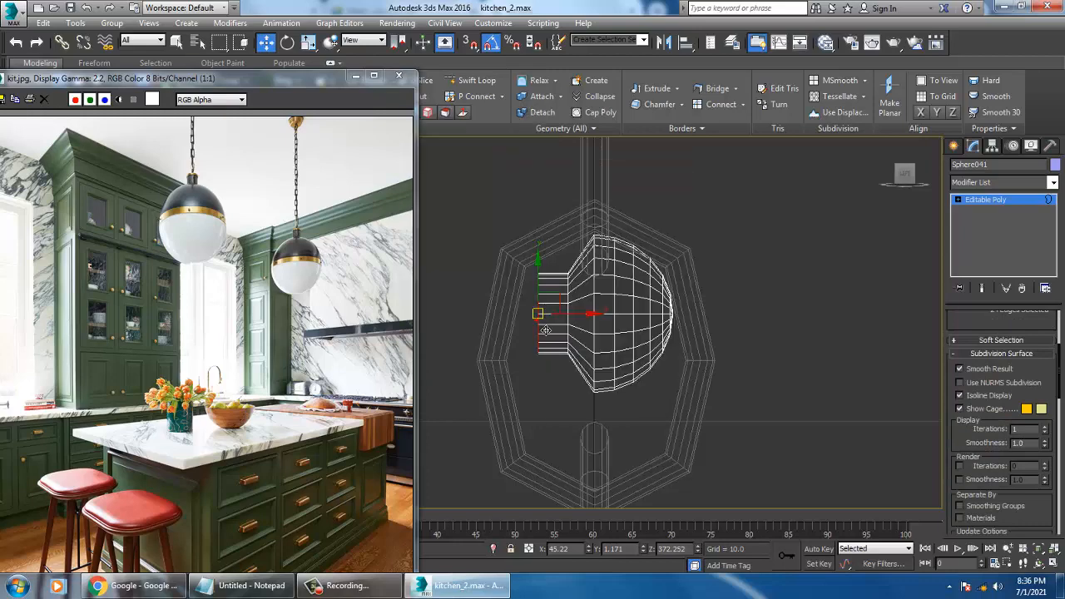
left_click(1001, 200)
left_click(984, 334)
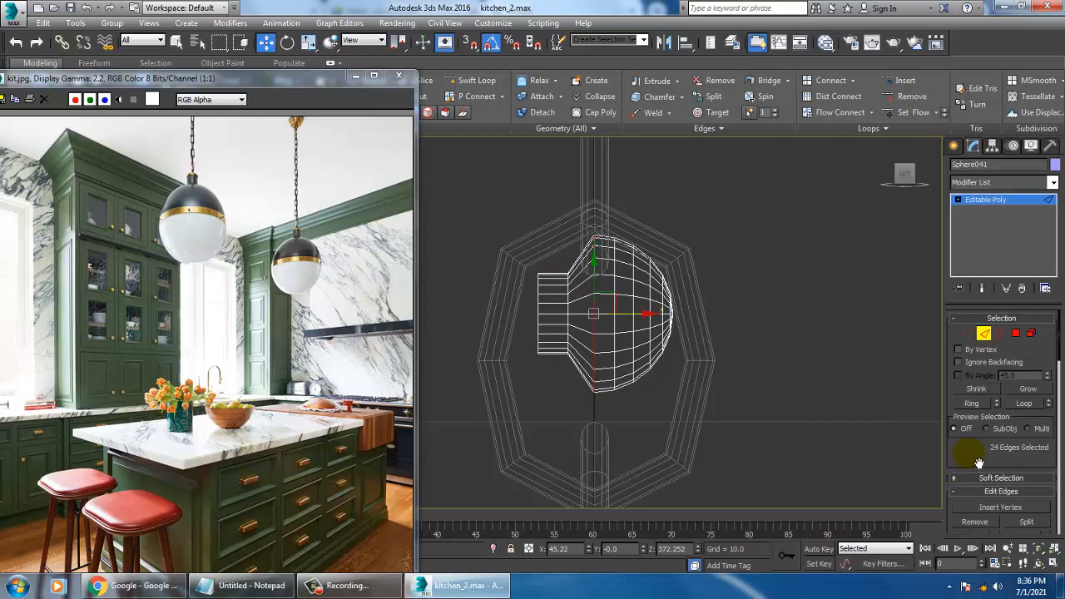
scroll(978, 462, "down", 5)
left_click(988, 371)
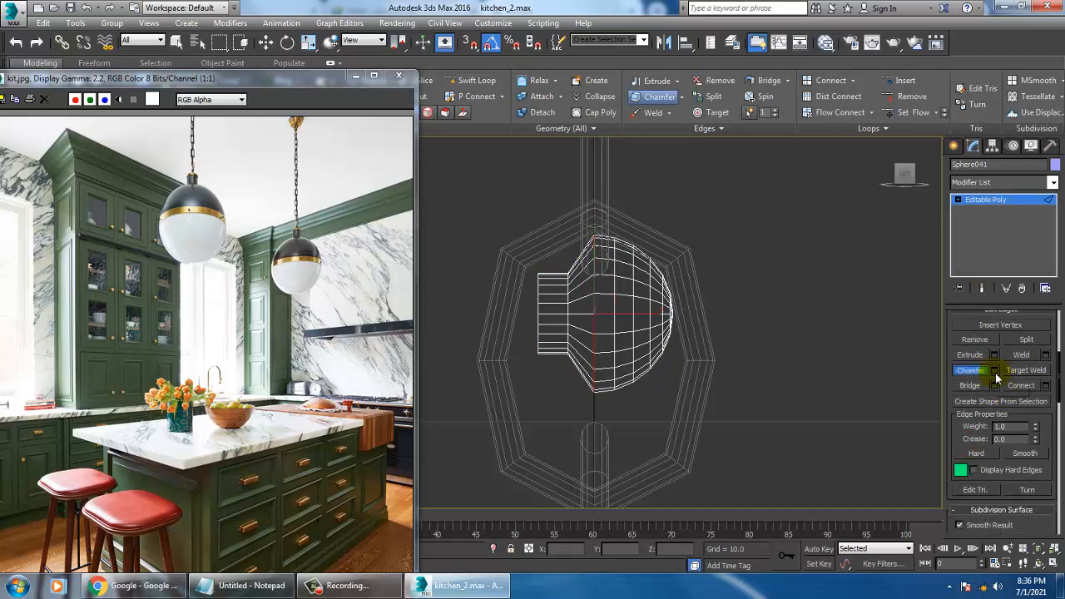
left_click(993, 370)
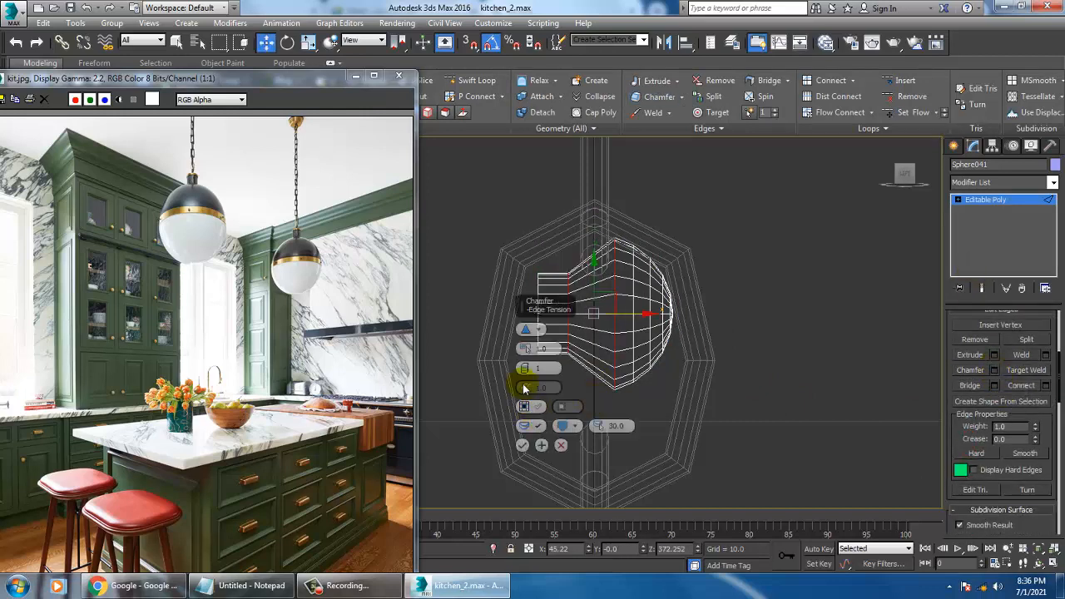
left_click_drag(526, 369, 543, 386)
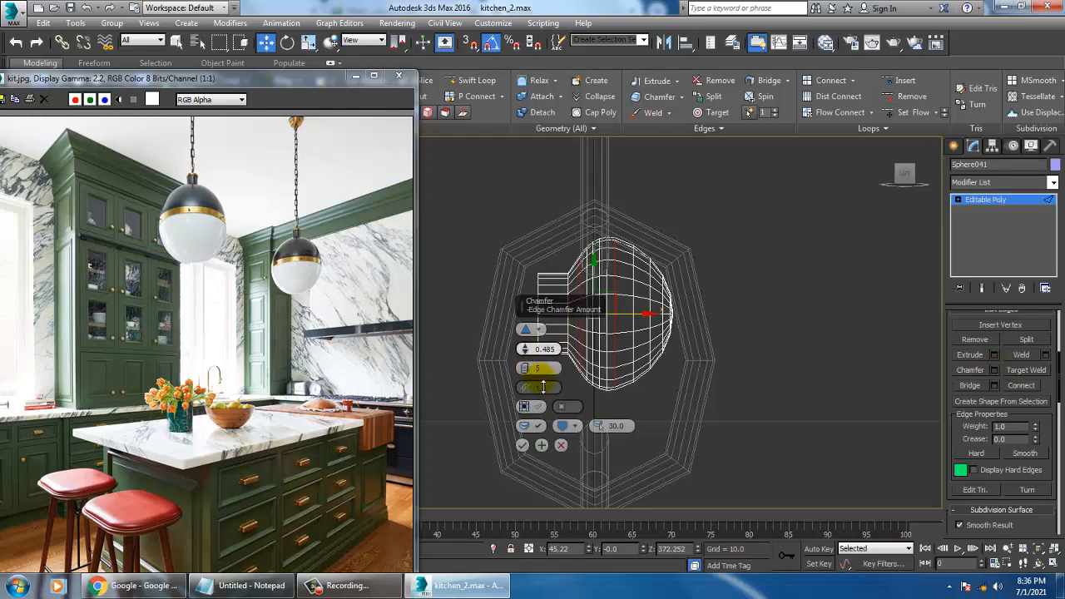
left_click(521, 445)
left_click(996, 202)
- Move the knob back along Y to about 229.96 so it sits against the first upper door's frame
key("alt+w")
right_click(837, 410)
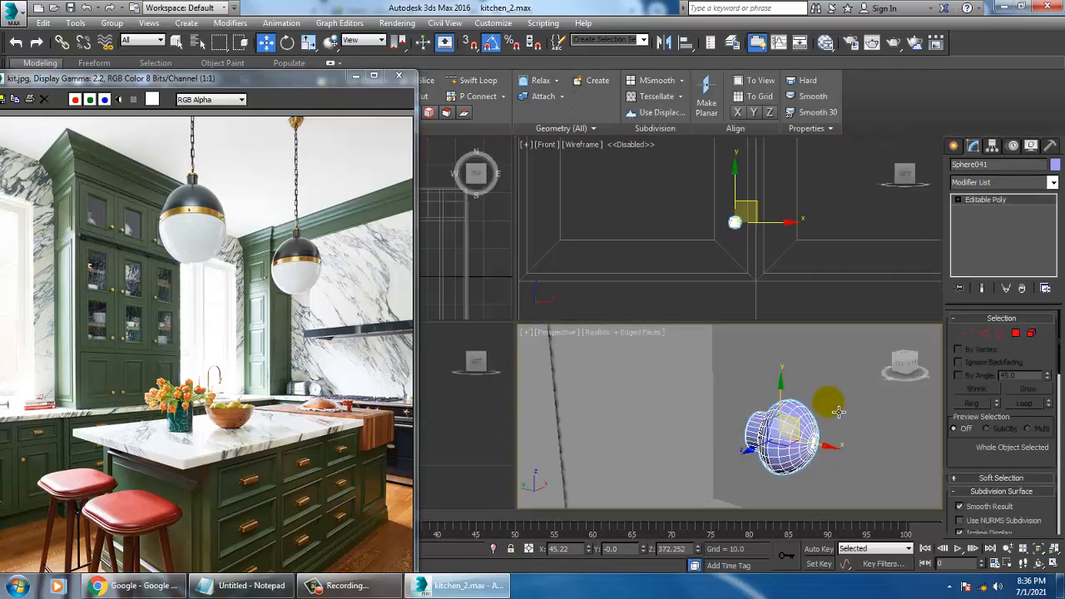
key("z")
key("alt+w")
scroll(813, 410, "down", 4)
scroll(770, 413, "down", 3)
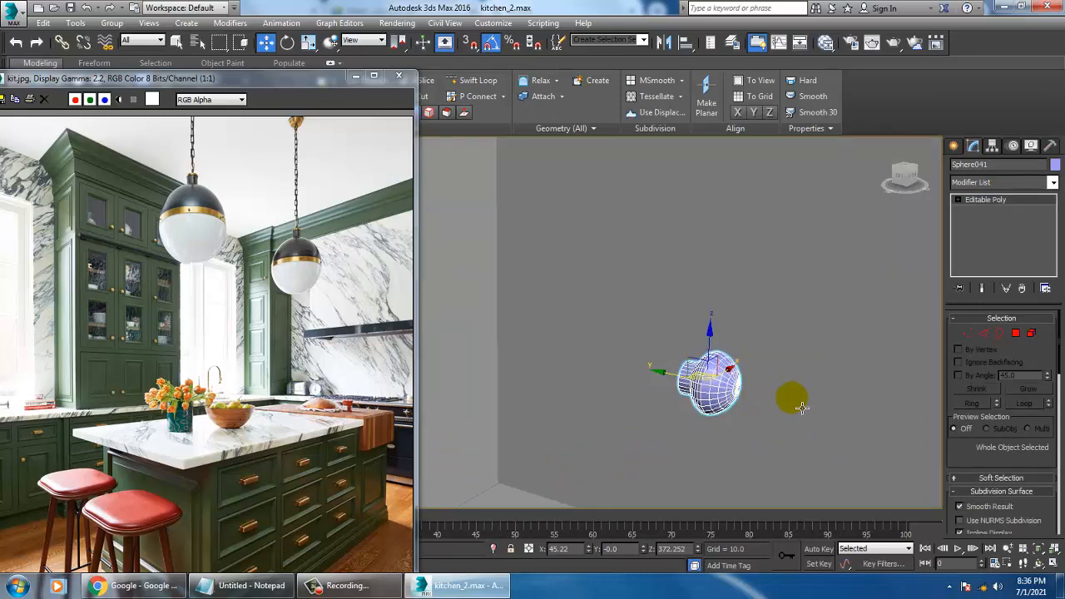
left_click(1005, 202)
scroll(732, 383, "down", 8)
middle_click_drag(760, 311, 870, 344, "alt")
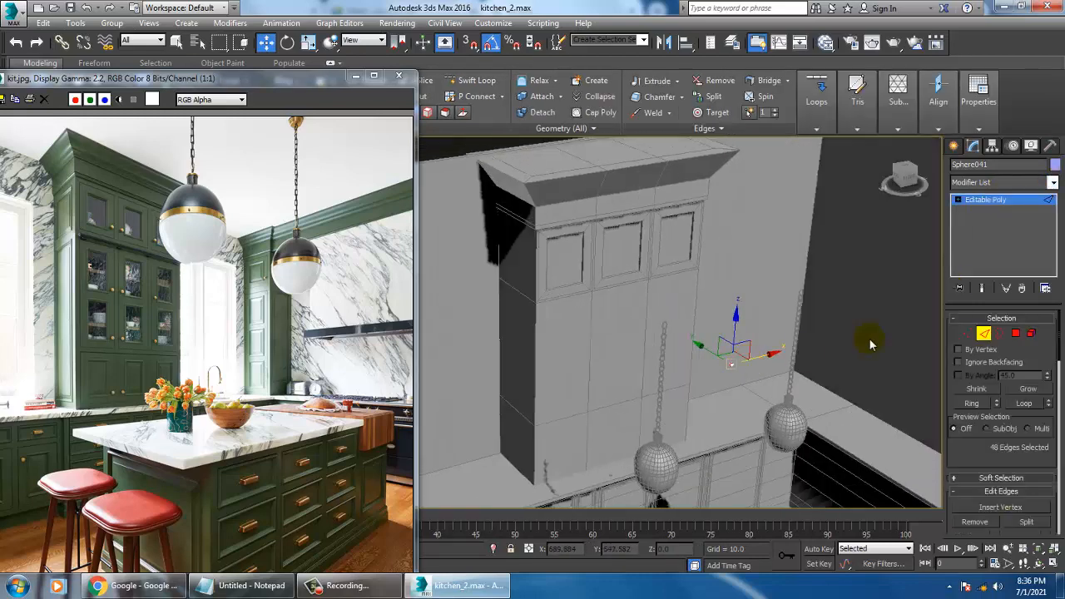
left_click(1014, 202)
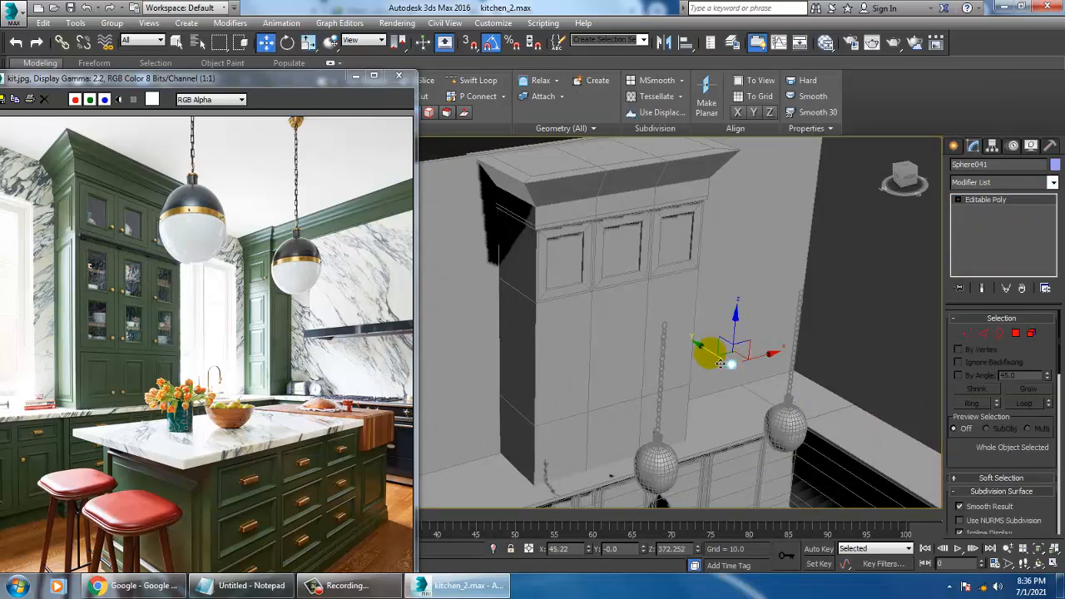
left_click_drag(703, 344, 576, 276)
key("z")
scroll(561, 328, "down", 4)
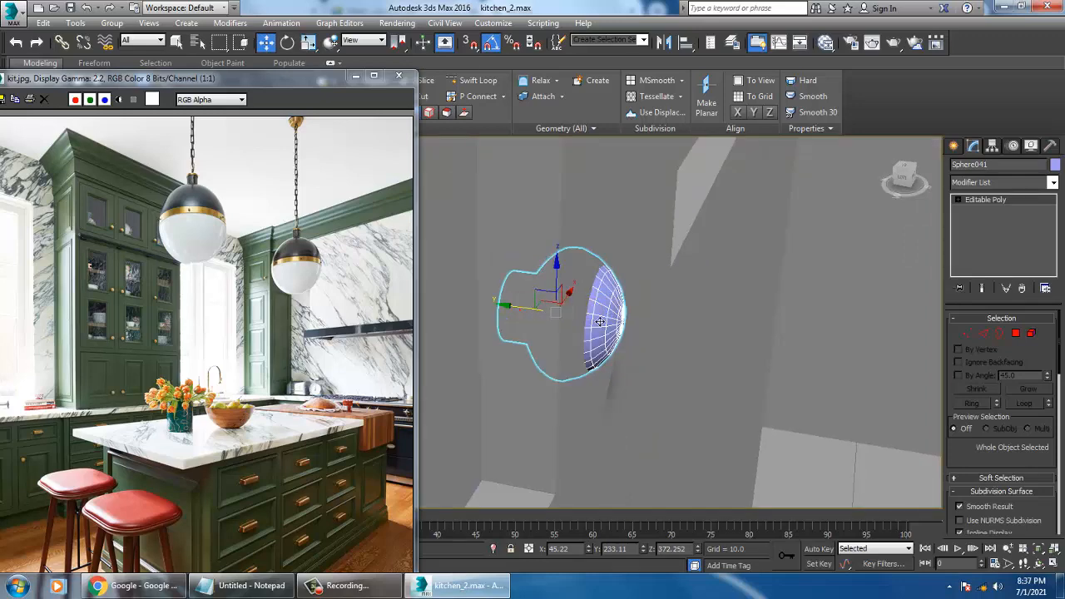
mouse_move(600, 322)
left_mouse_down()
mouse_move(619, 320)
mouse_move(598, 312)
left_mouse_up()
scroll(599, 312, "down", 5)
middle_click_drag(600, 313, 717, 357, "alt")
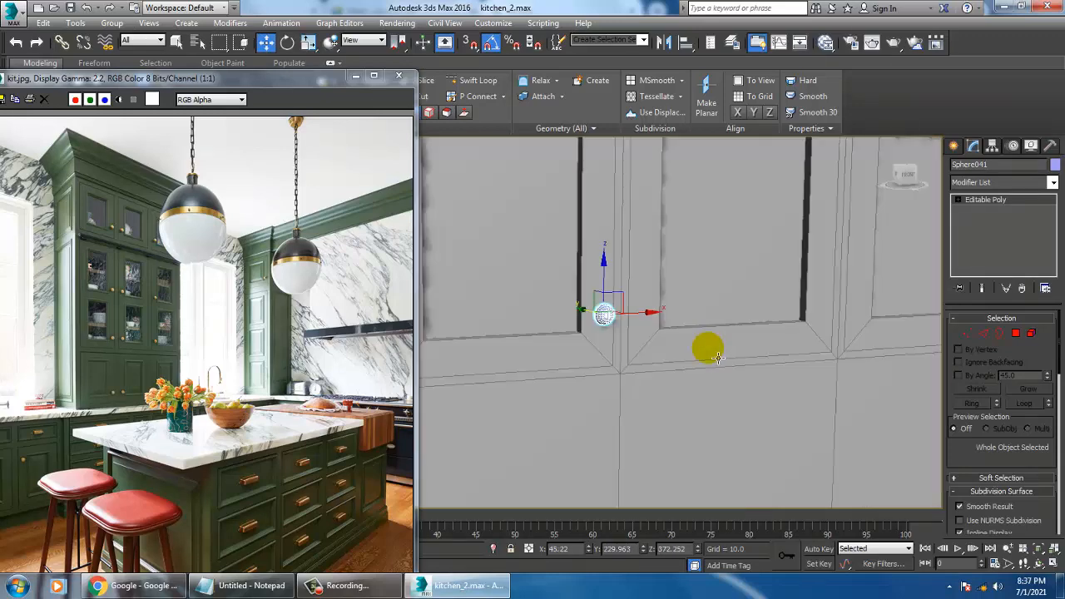
- Copy the knob sideways along X onto the neighbouring lower corner of the middle upper door's frame
key("r")
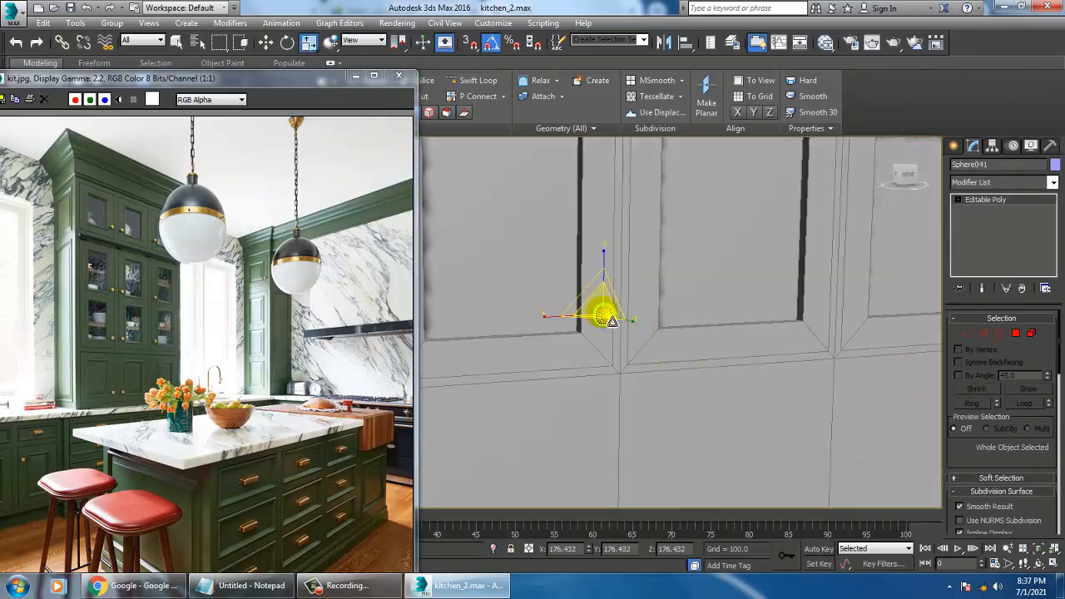
key("w")
middle_click_drag(613, 326, 619, 329, "alt")
mouse_move(620, 329)
left_mouse_down()
mouse_move(716, 328)
mouse_move(643, 326)
mouse_move(691, 312)
left_mouse_up()
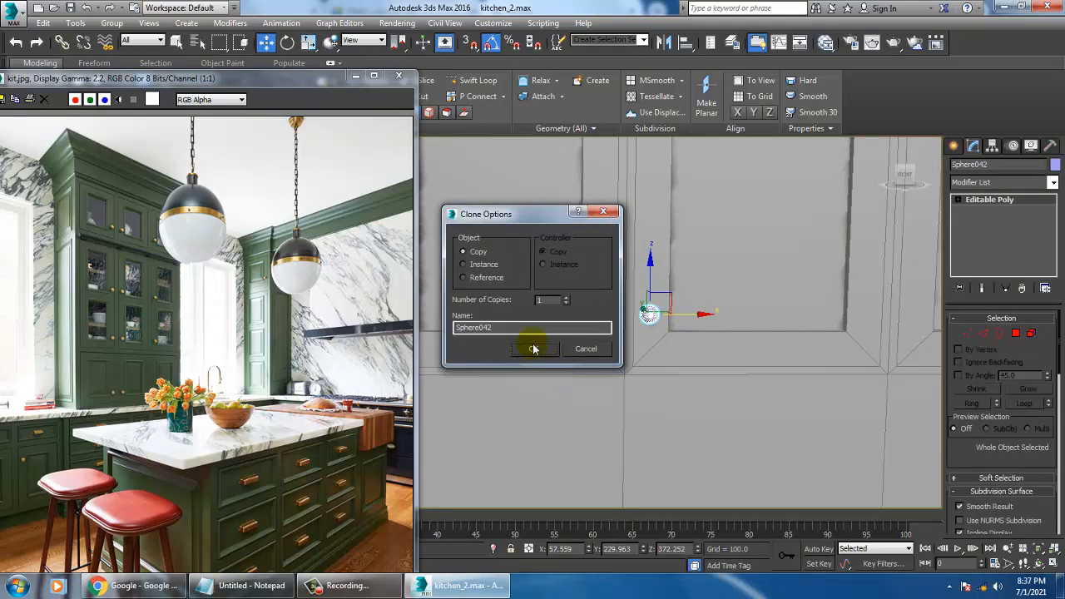
left_click(533, 349)
- Copy the middle door's knob along X to the matching lower corner of the third upper door
scroll(564, 373, "down", 6)
scroll(644, 375, "up", 2)
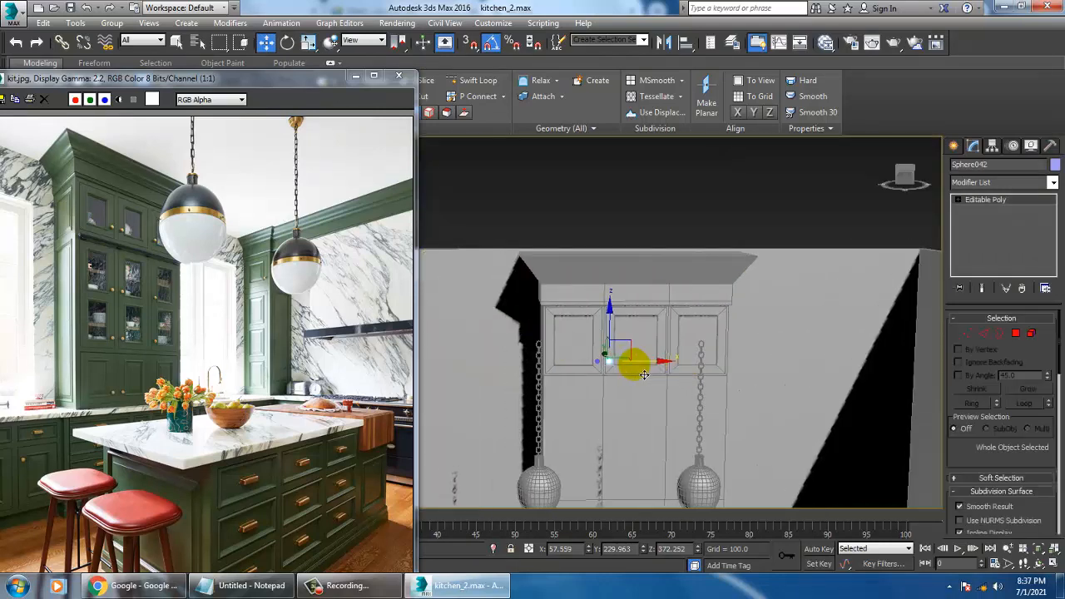
scroll(644, 374, "up", 3)
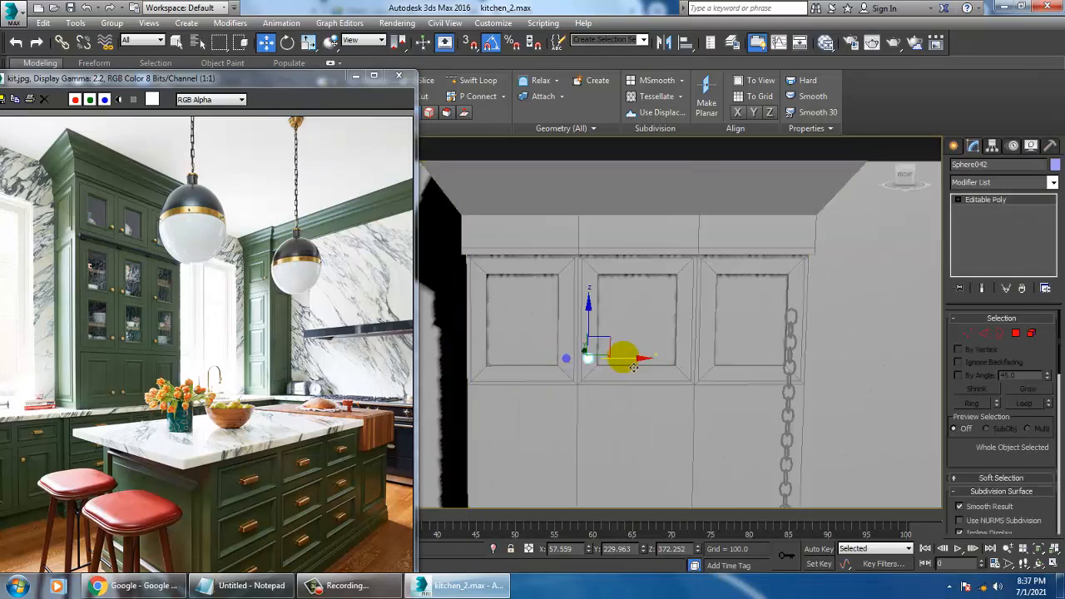
mouse_move(624, 358)
left_mouse_down("shift")
mouse_move(751, 375)
mouse_move(731, 377)
left_mouse_up("shift")
left_click(536, 347)
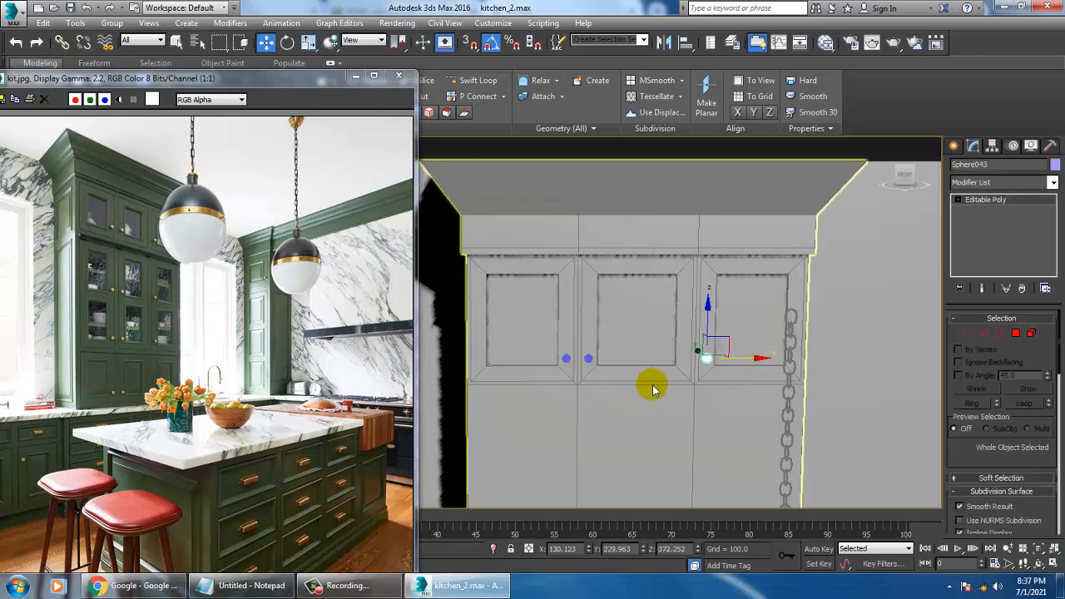
- Connect the tall cabinet's vertical edges directly below the upper doors with 1 segment to split that section into two rows
middle_click_drag(665, 391, 702, 348)
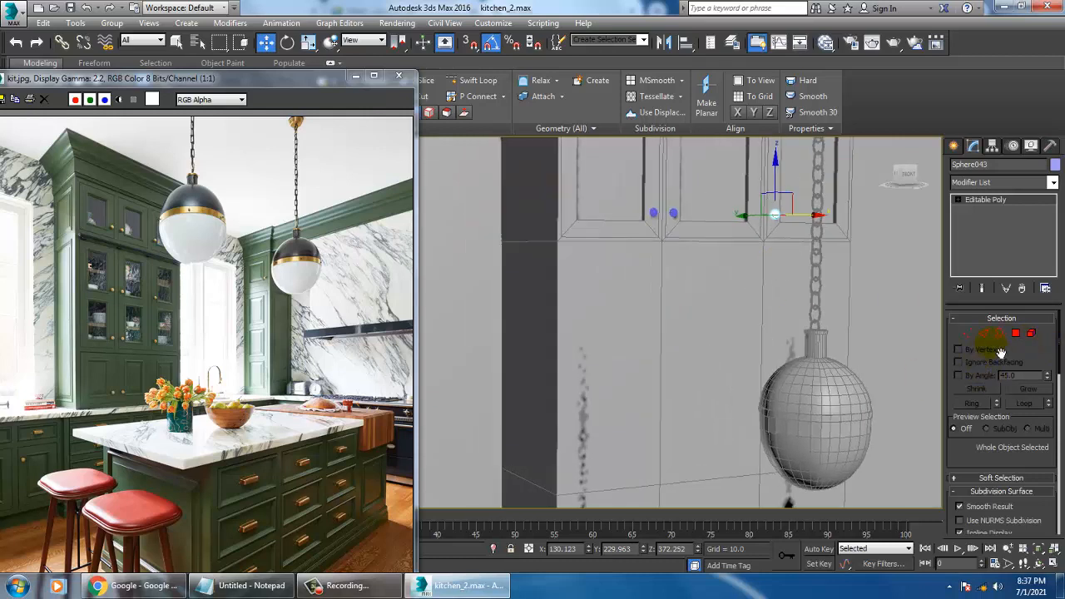
left_click(984, 334)
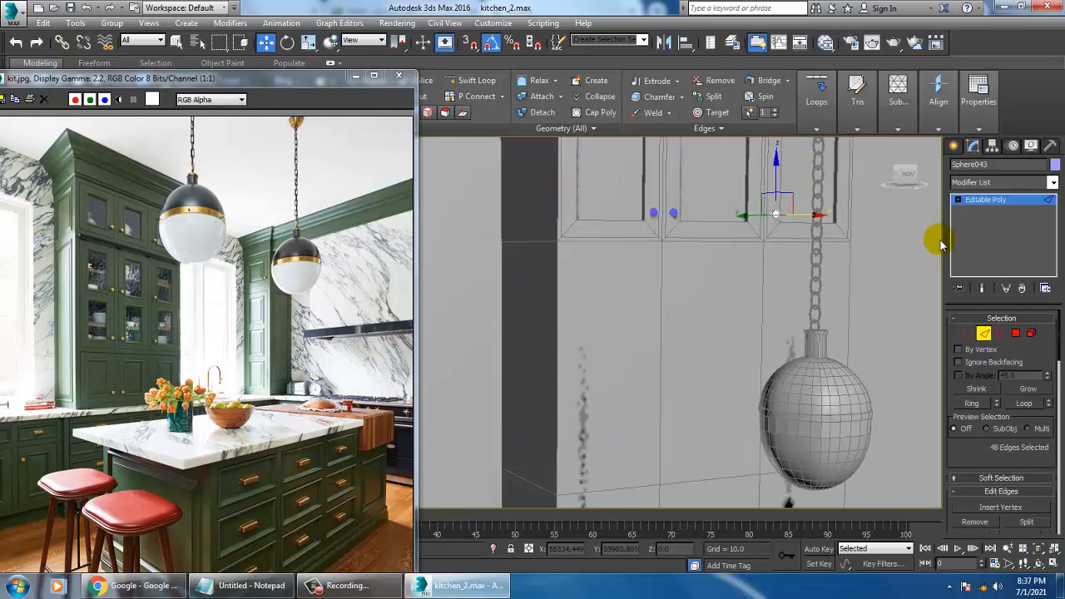
left_click(1003, 200)
left_click(714, 303)
left_click(984, 334)
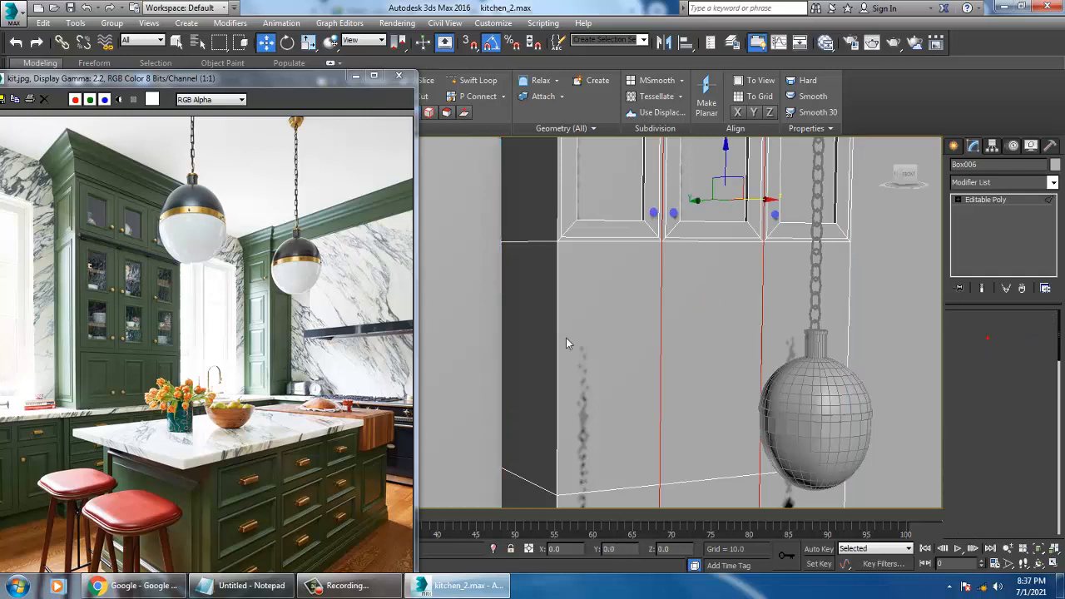
left_click(558, 341)
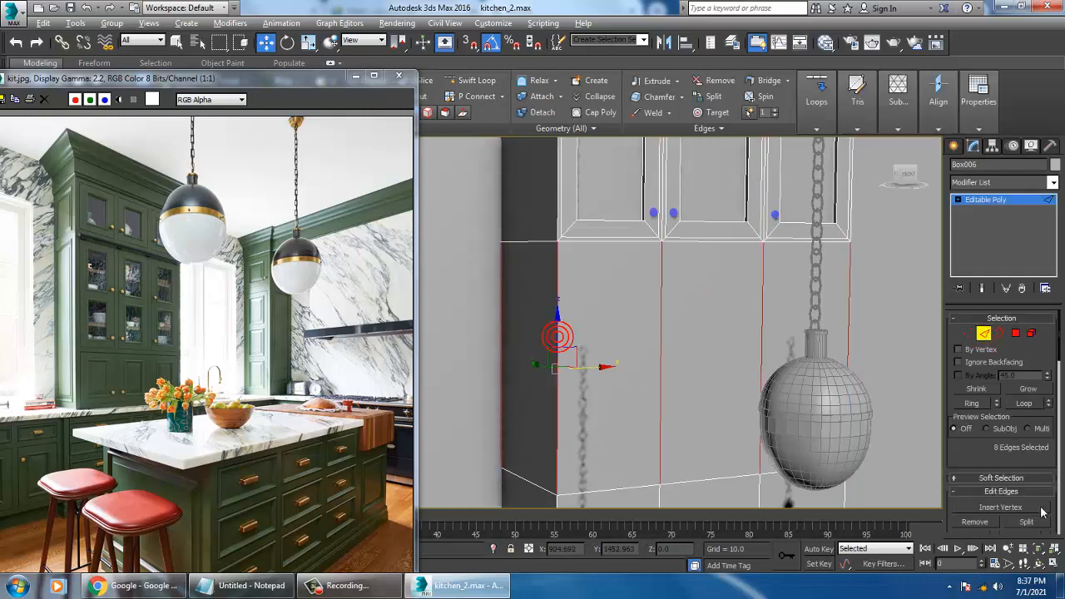
scroll(1021, 460, "down", 5)
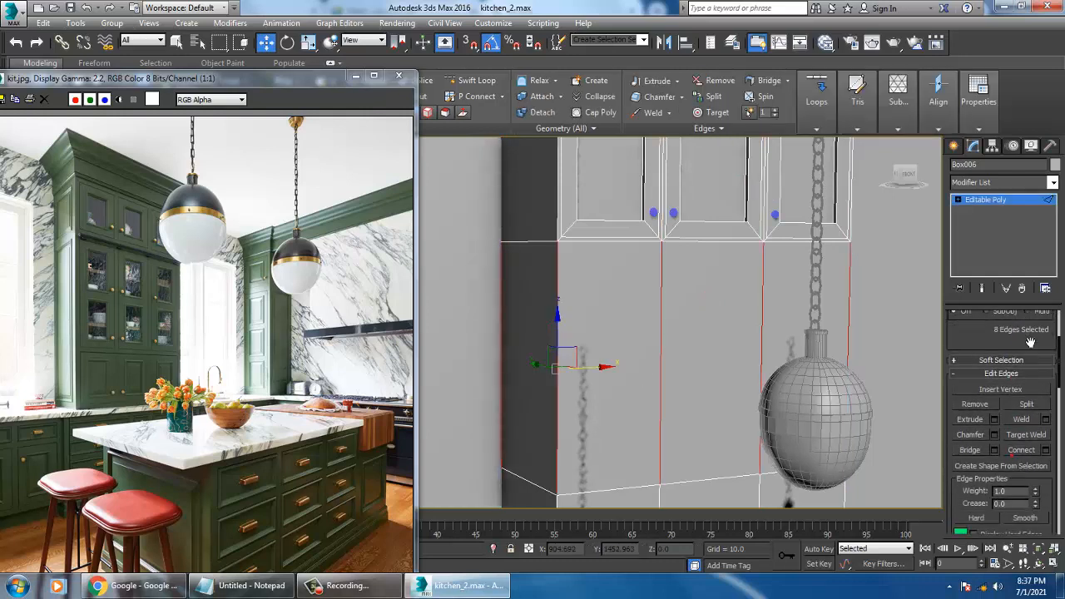
left_click(1046, 444)
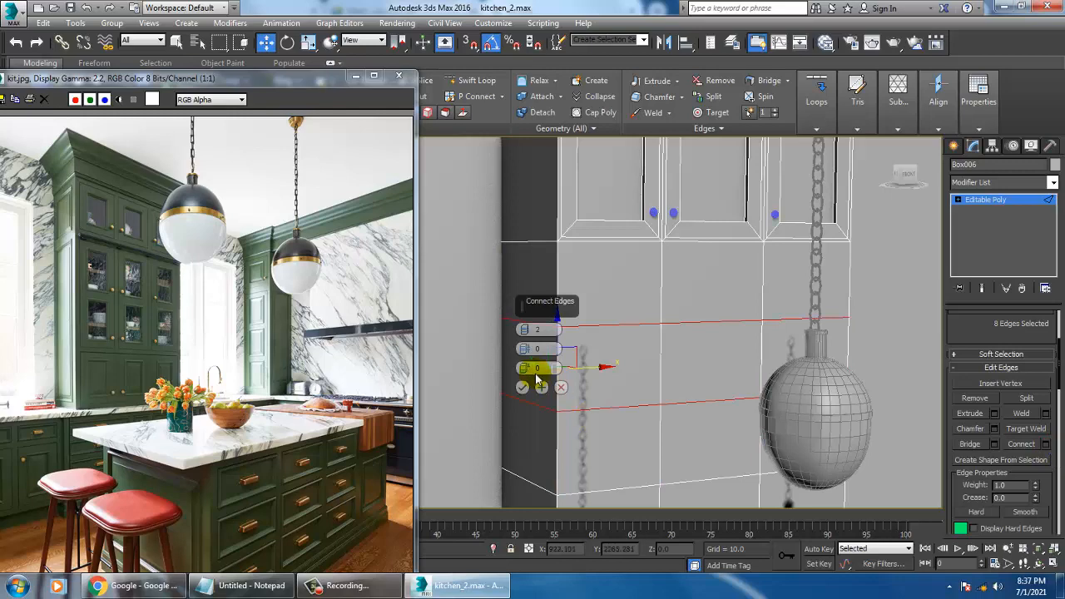
left_click(525, 334)
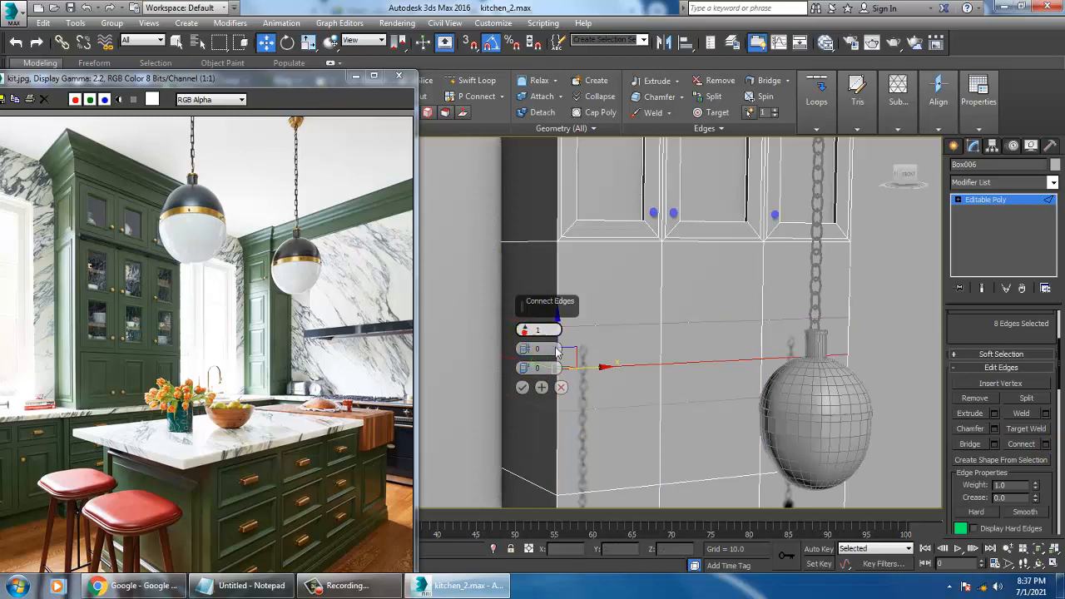
middle_click_drag(557, 353, 632, 402)
left_click(523, 388)
- Select the six front polygons below the upper doors and inset them individually by about 2.68
key("4")
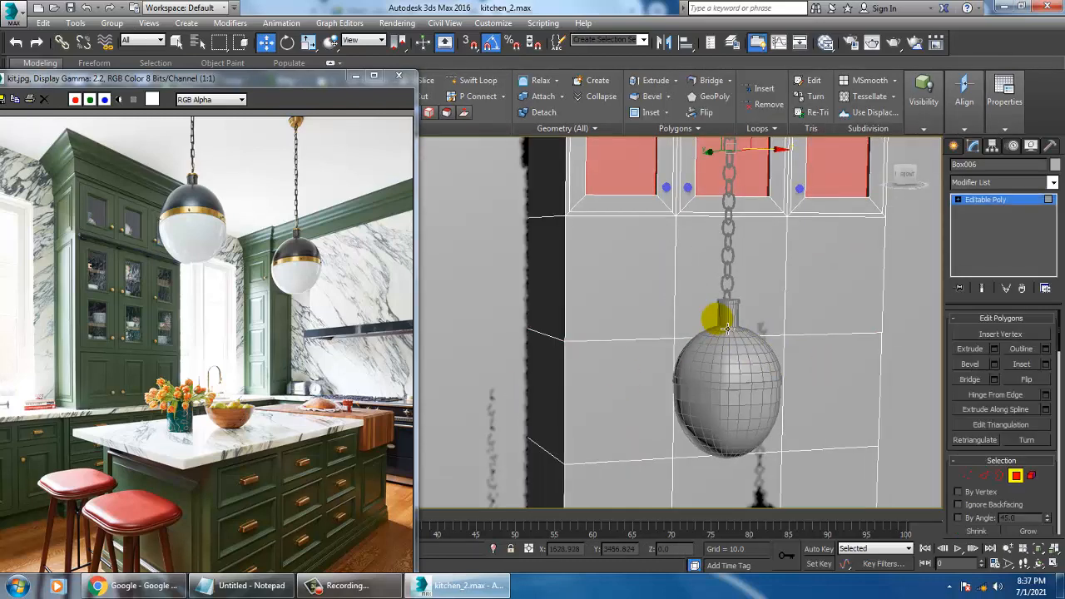
left_click(639, 323)
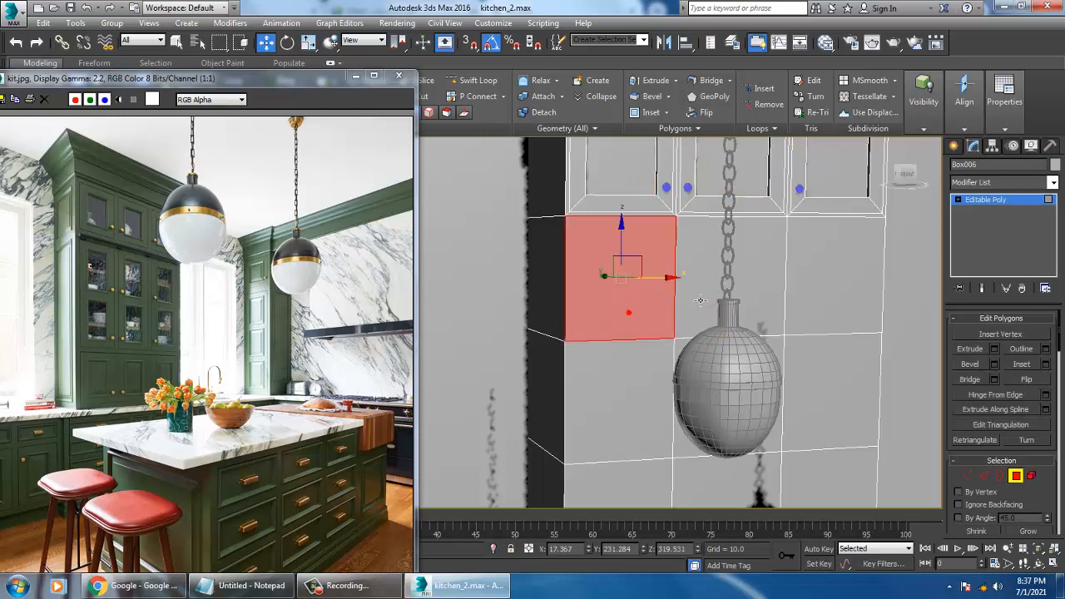
left_click(698, 299, "ctrl")
left_click(860, 298, "ctrl")
left_click(866, 414, "ctrl")
left_click(720, 453, "ctrl")
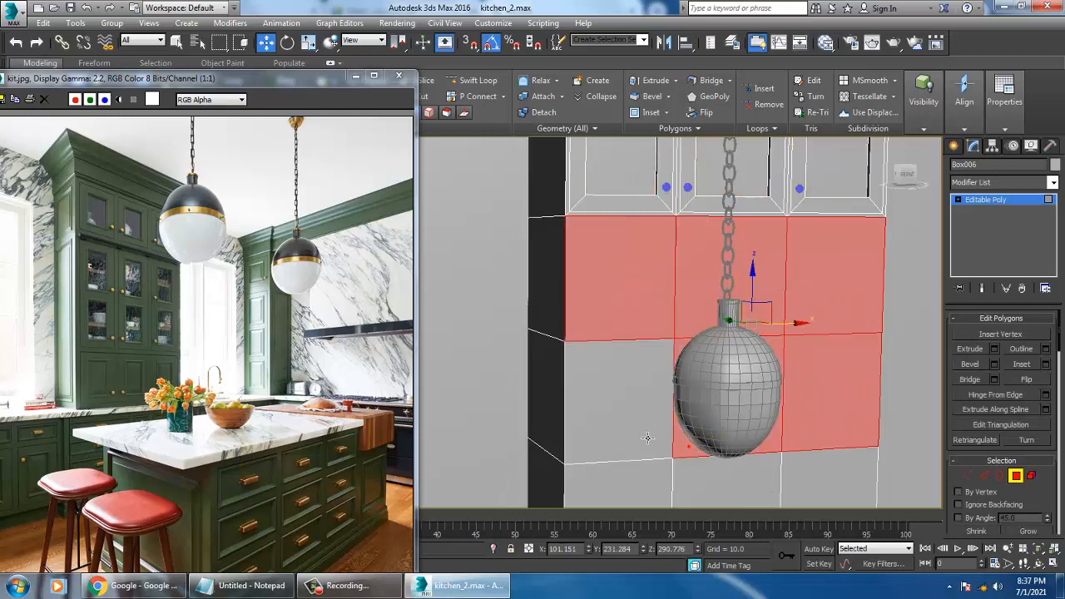
left_click(637, 427, "ctrl")
left_click(1048, 364)
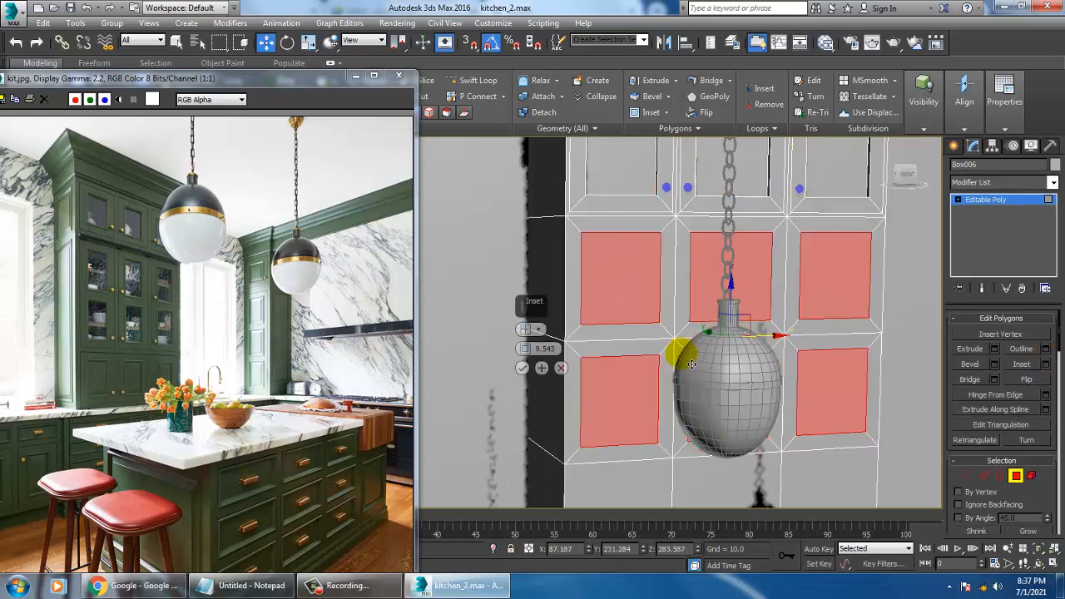
left_click_drag(524, 353, 550, 395)
left_click(523, 371)
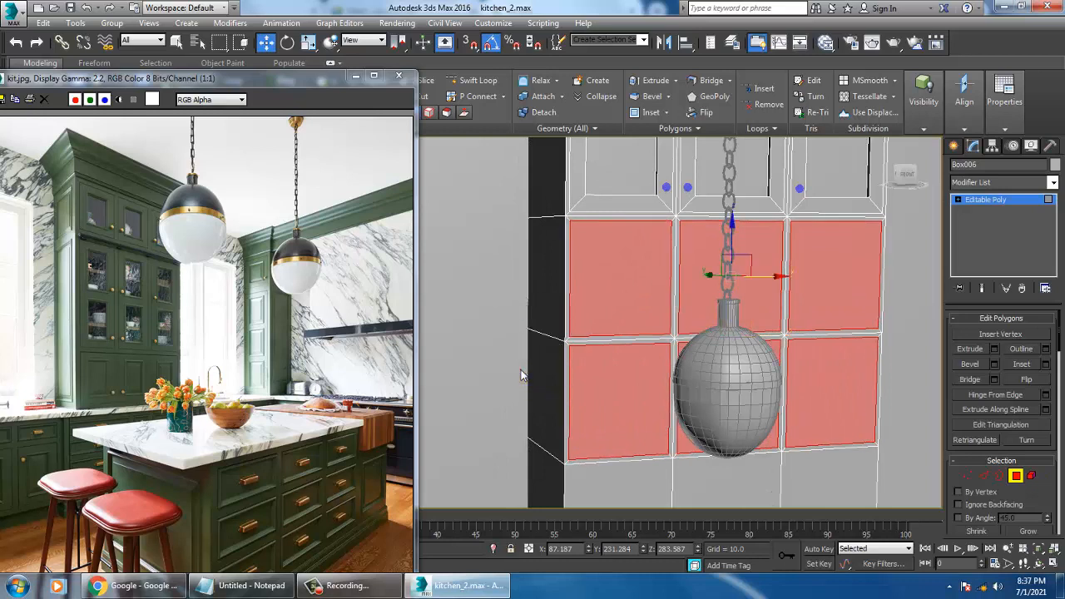
- Inset the six selected polygons again by polygon, by about 7.14, to form door frames matching the upper doors
left_click(1046, 364)
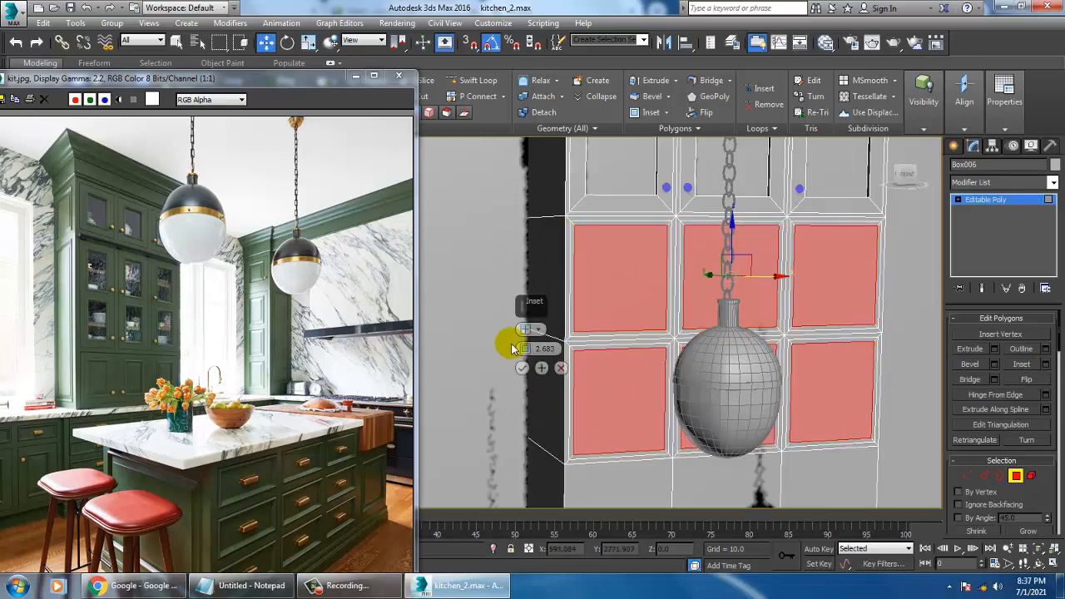
left_click_drag(524, 349, 539, 330)
key("alt+w")
middle_click(787, 238)
key("z")
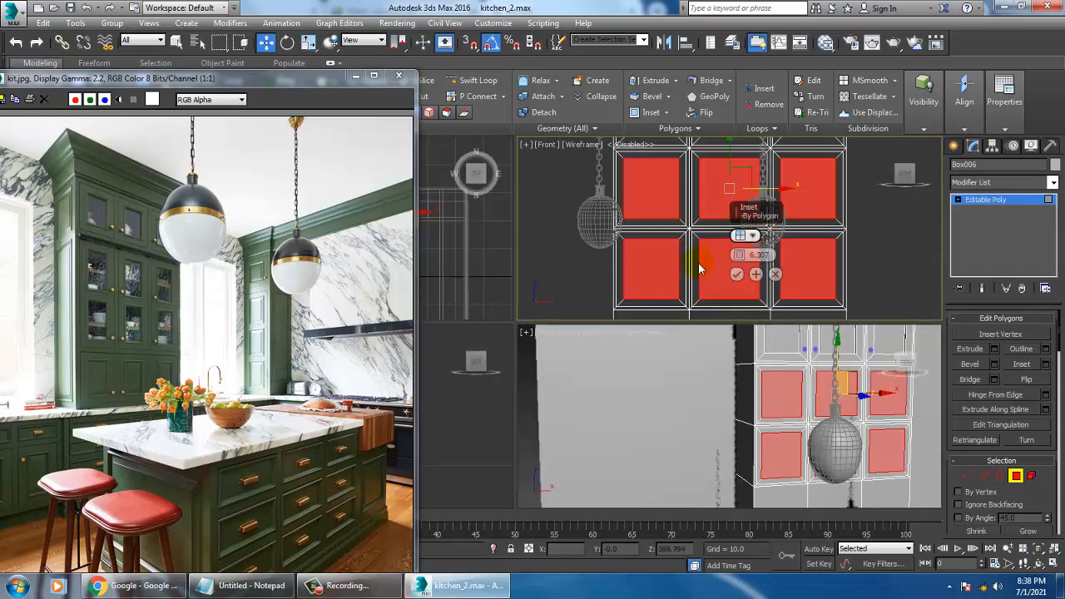
scroll(704, 270, "down", 3)
key("alt+w")
middle_click_drag(641, 246, 819, 288)
middle_click_drag(744, 300, 754, 294)
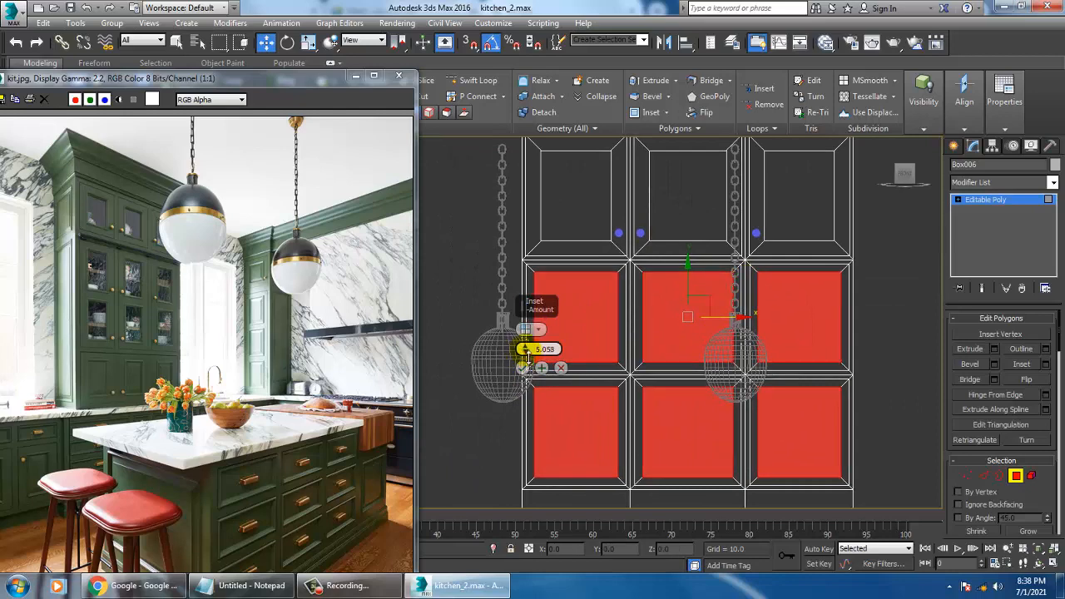
left_click_drag(525, 355, 526, 358)
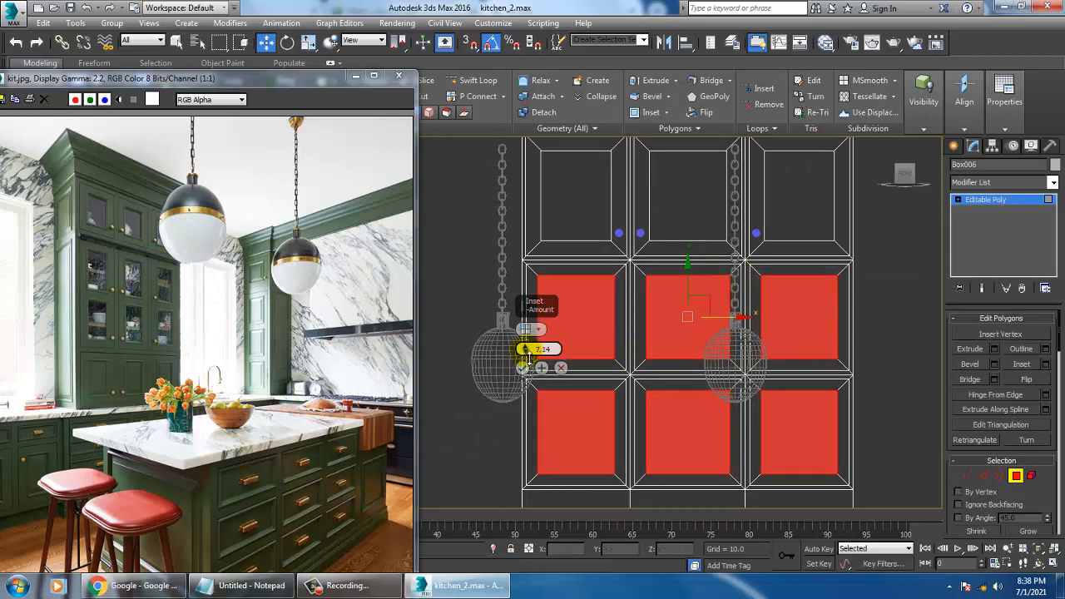
left_click(526, 368)
- Extrude the six selected door polygons inward by about -3.074 to recess the panels, and leave polygon editing
key("alt+w")
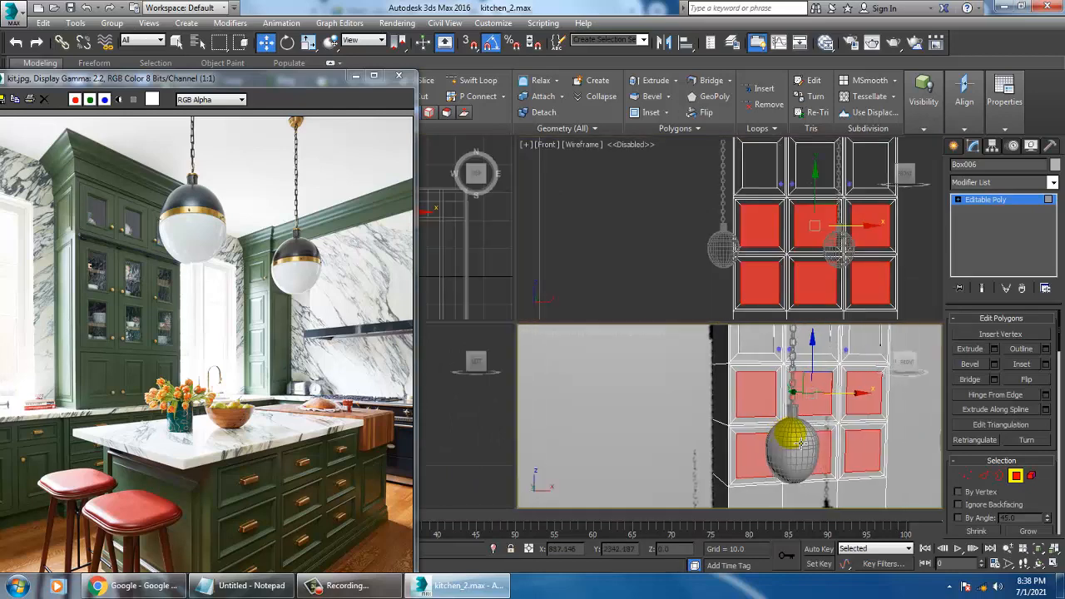
middle_click_drag(760, 408, 765, 387, "alt")
key("alt+w")
left_click(994, 349)
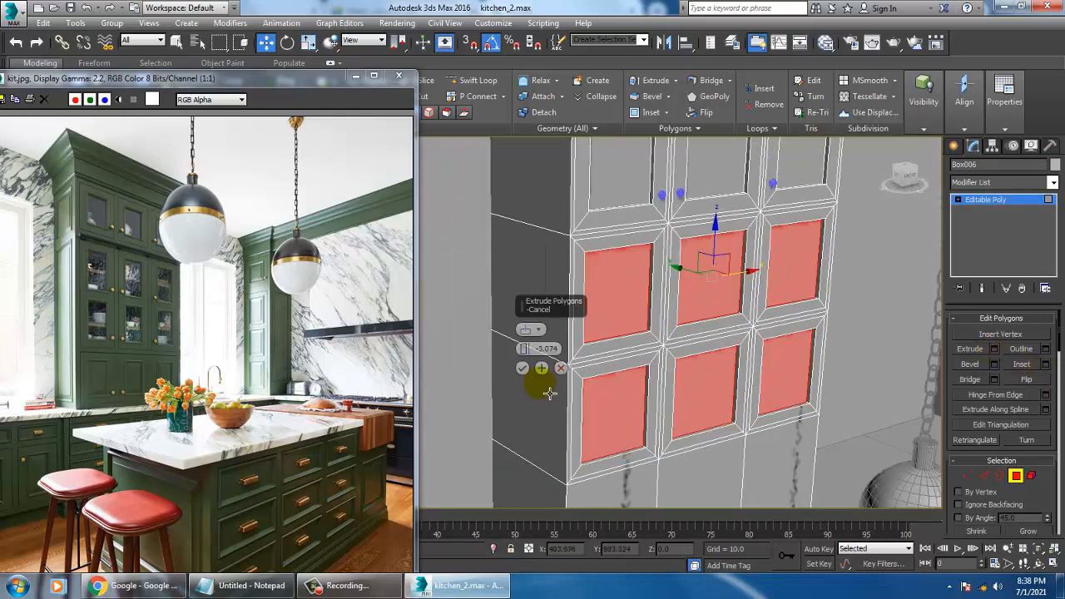
left_click(522, 369)
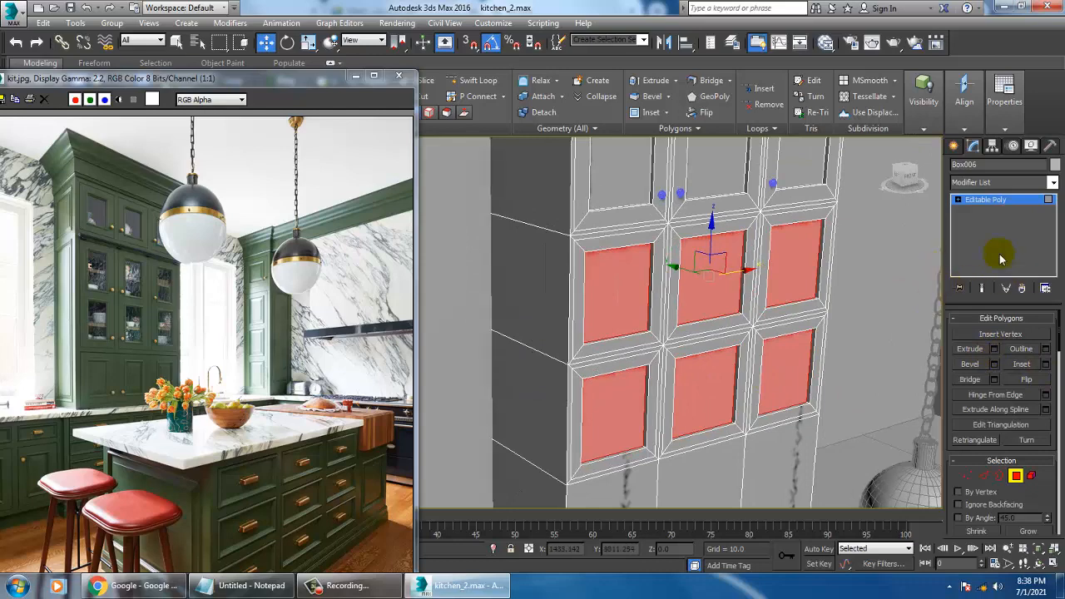
left_click(994, 201)
- Select one diagonal corner edge of the frame on each of the three upper doors
middle_click_drag(702, 333, 710, 351, "alt")
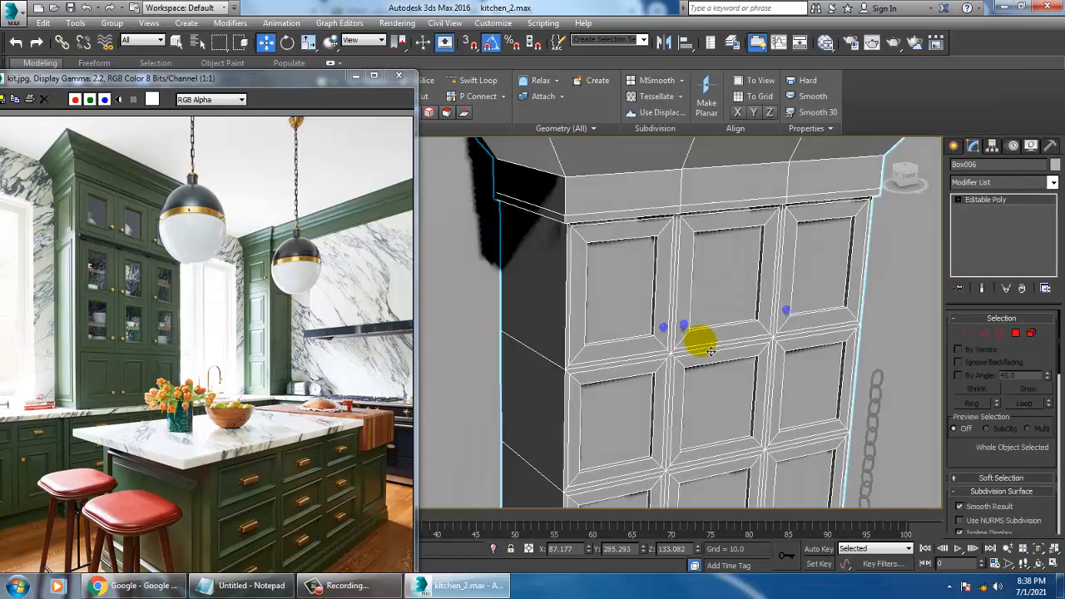
scroll(97, 215, "up", 1)
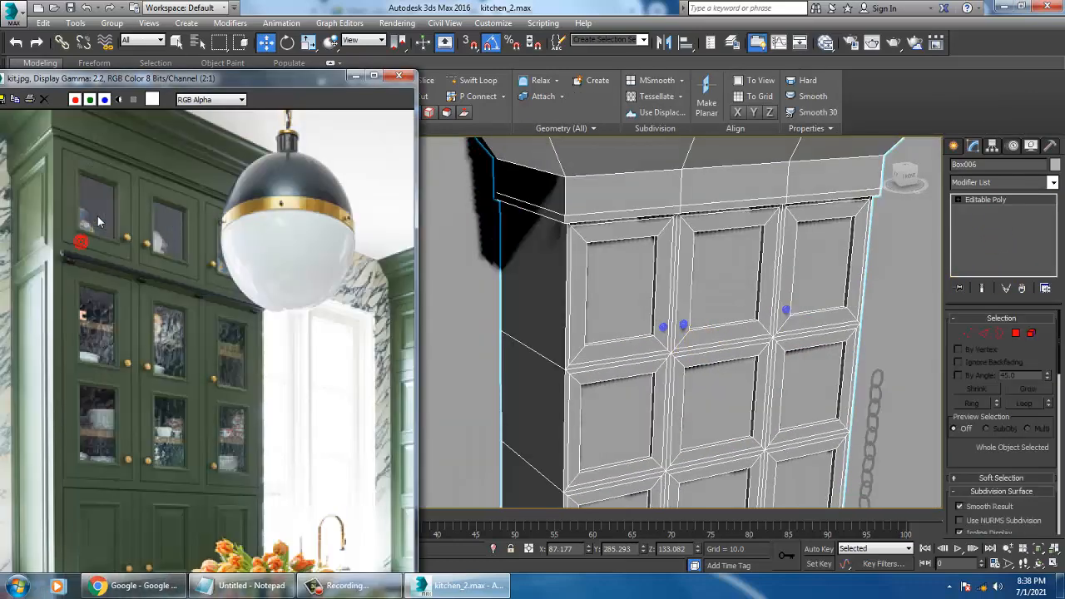
scroll(717, 285, "up", 6)
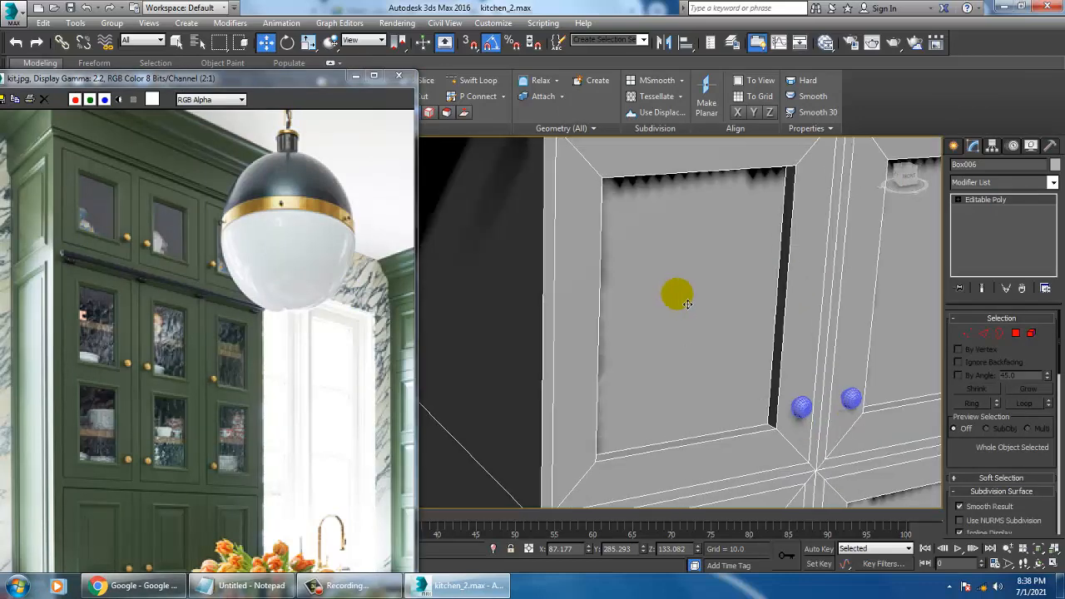
left_click(988, 334)
left_click(780, 227)
middle_click_drag(780, 227, 708, 243)
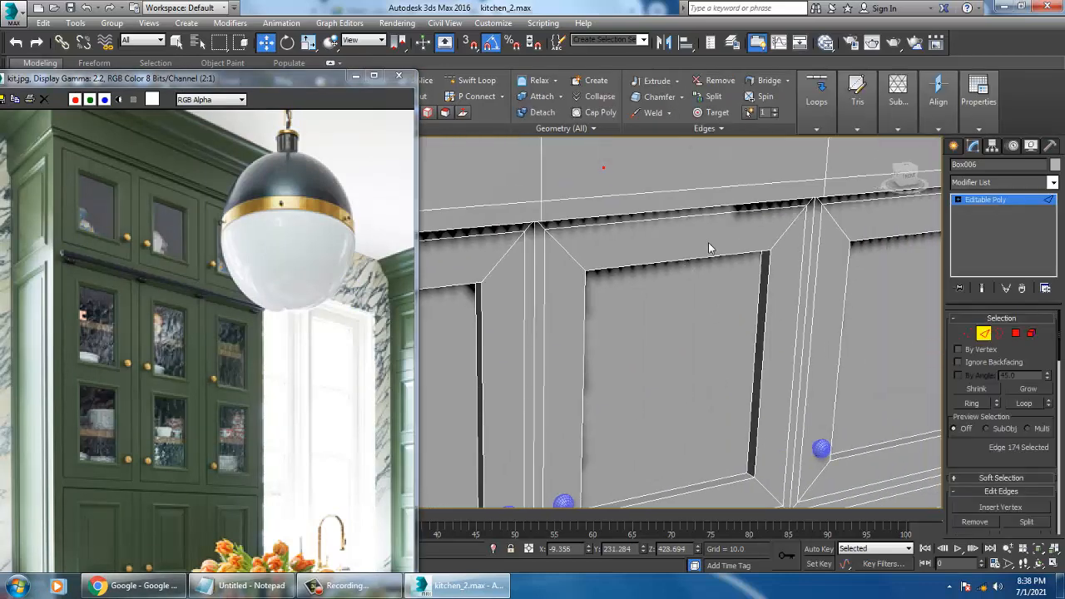
left_click(579, 261, "ctrl")
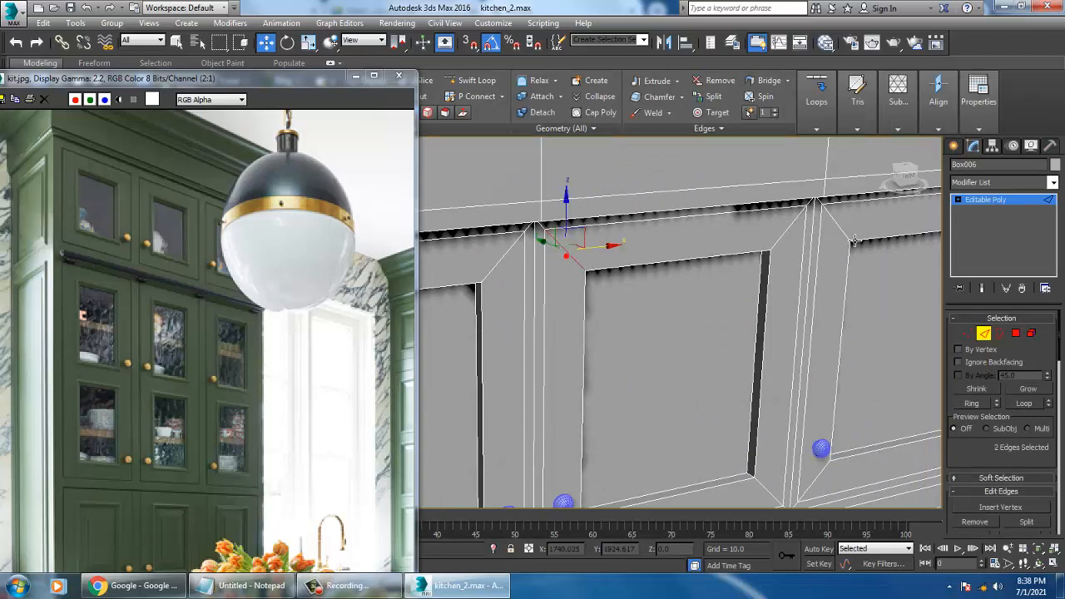
scroll(835, 250, "down", 5)
middle_click_drag(836, 250, 829, 202)
- Add one diagonal frame corner edge from each of the six lower doors and extend the selection to the full edge rings
left_click(649, 238, "ctrl")
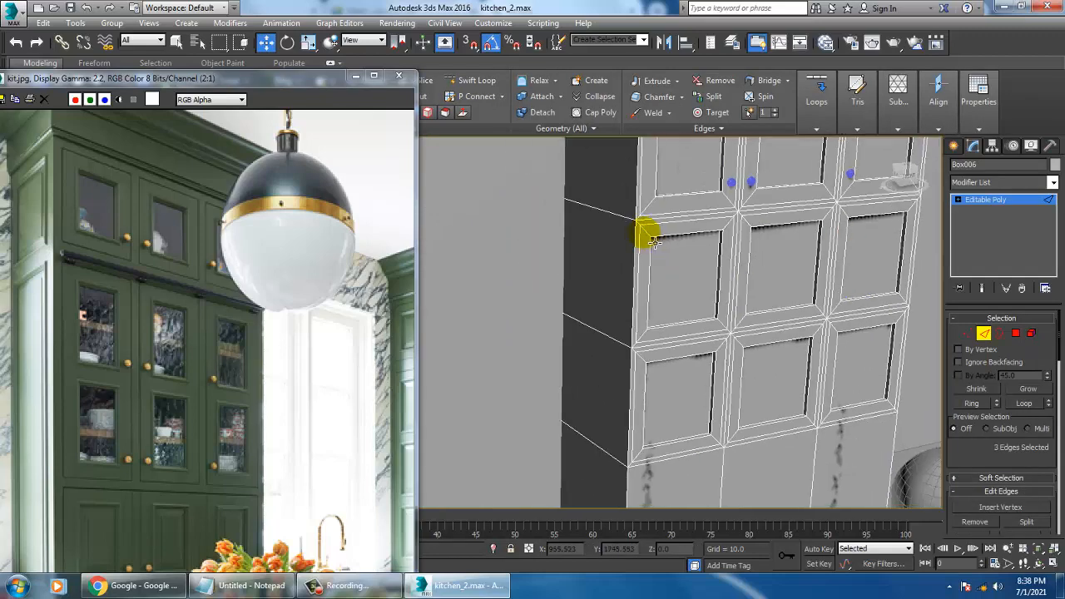
left_click(753, 232, "ctrl")
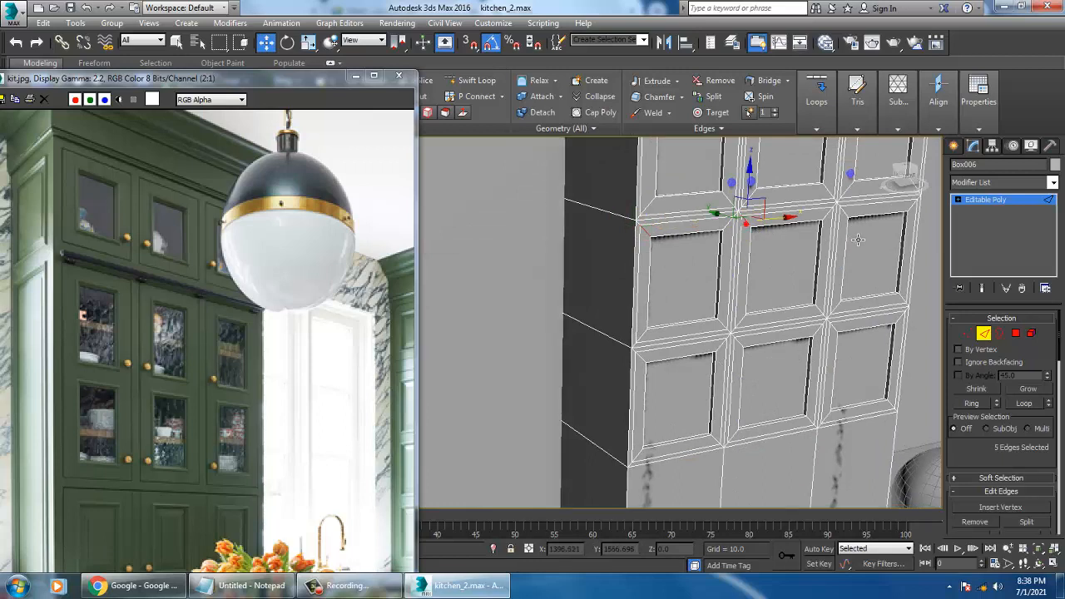
left_click(855, 222, "ctrl")
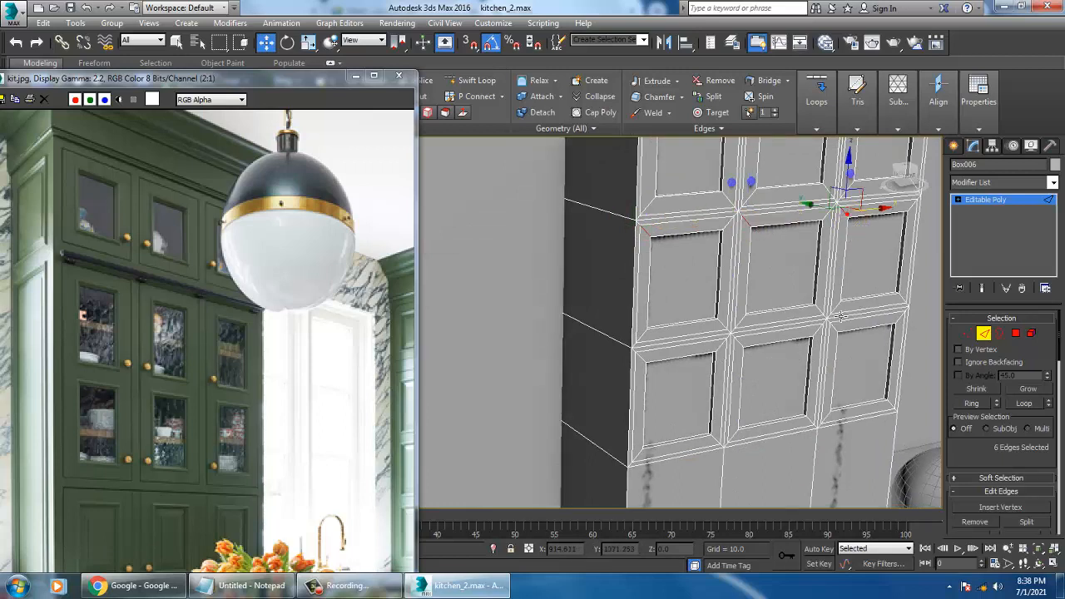
left_click(648, 364, "ctrl")
left_click(749, 353, "ctrl")
left_click(844, 336, "ctrl")
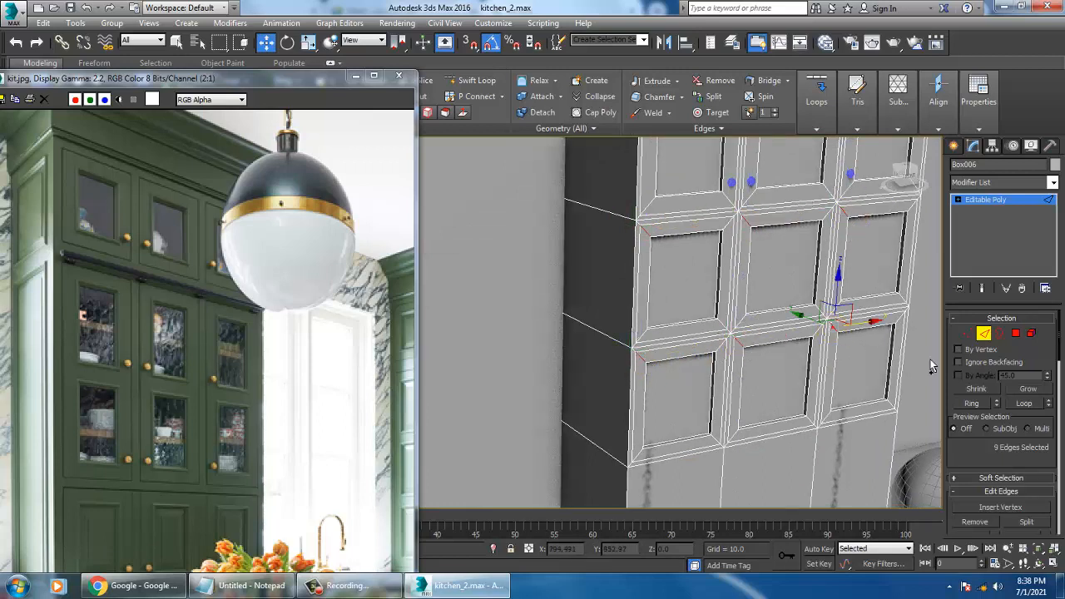
left_click(971, 403)
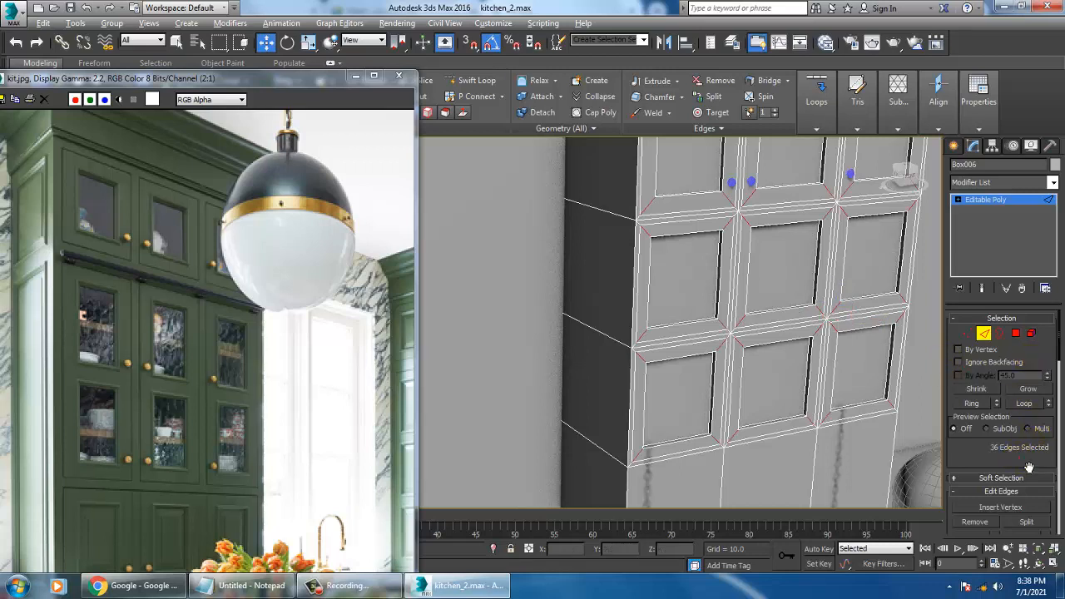
- Connect the selected diagonal edges with 1 segment, pinch -10 and slide 42, adding a loop near each frame's inner border
left_click_drag(1029, 468, 1033, 393)
left_click(1047, 494)
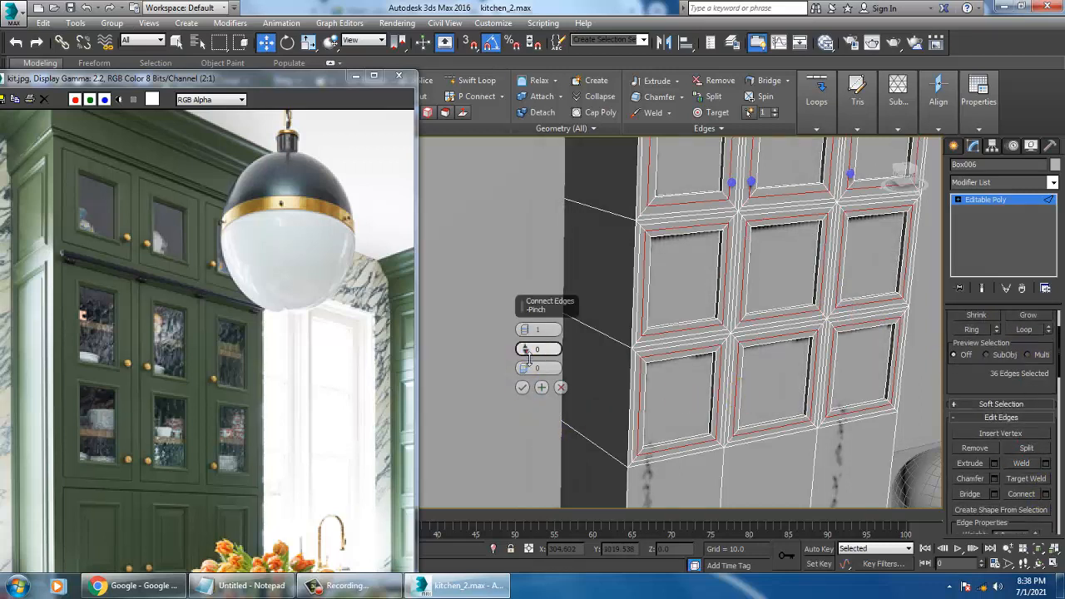
left_click_drag(533, 371, 537, 289)
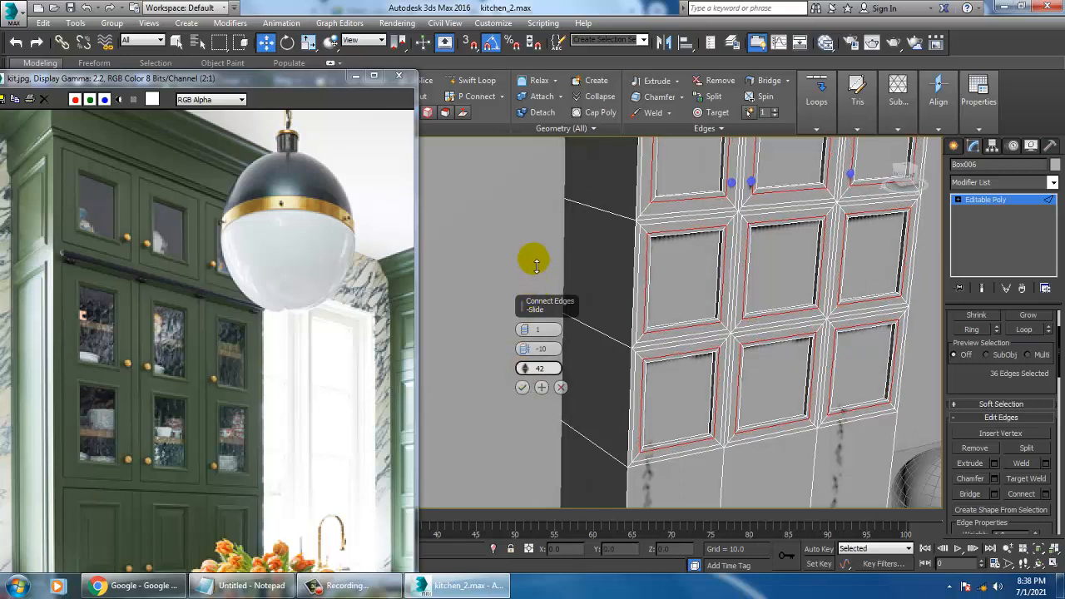
left_click(522, 385)
- Select the short diagonal edge between the new loop and the recess at one corner of each upper door
middle_click_drag(810, 217, 763, 374)
scroll(656, 322, "down", 4)
scroll(674, 299, "up", 6)
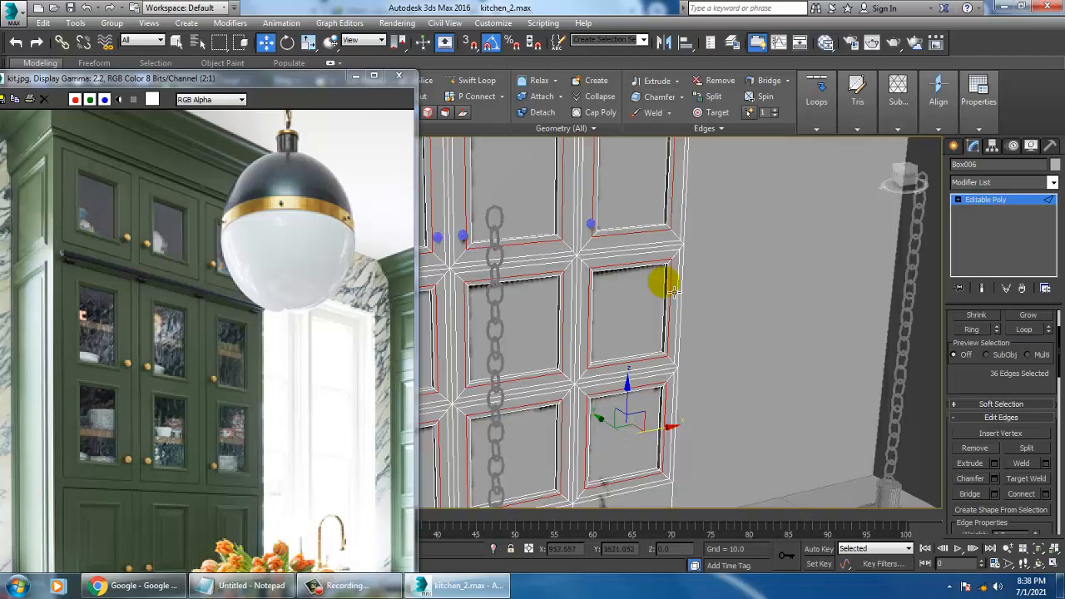
scroll(552, 304, "up", 2)
middle_click_drag(575, 309, 753, 377)
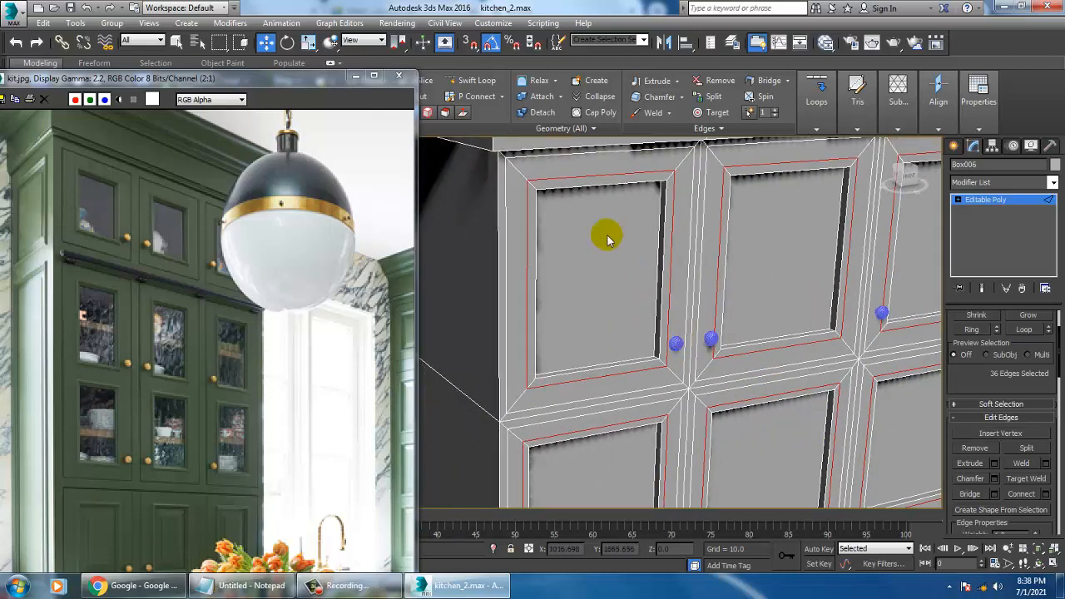
left_click(540, 193)
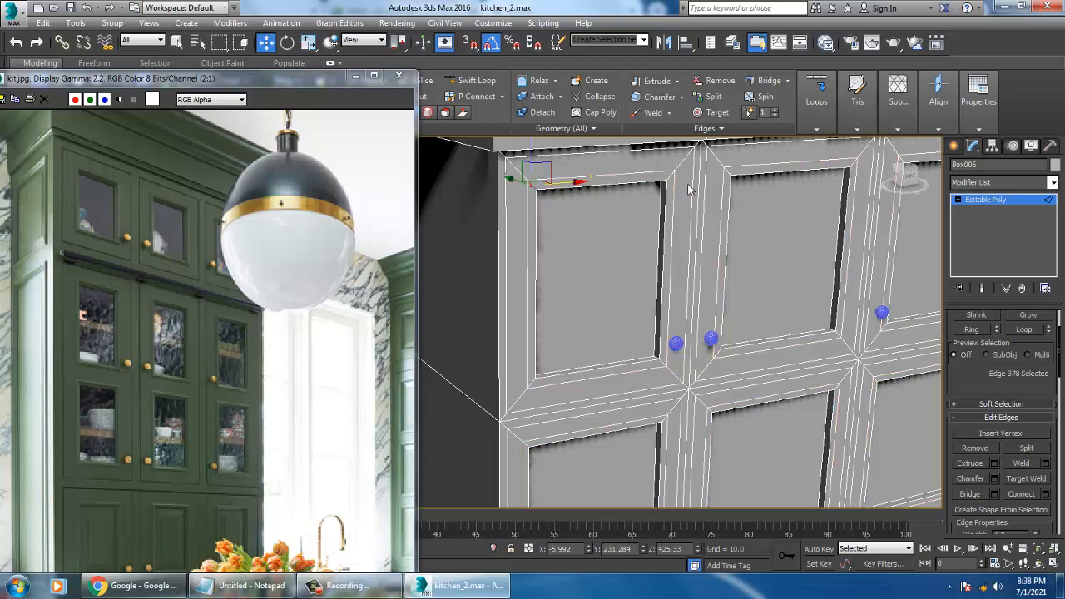
left_click(735, 176, "ctrl")
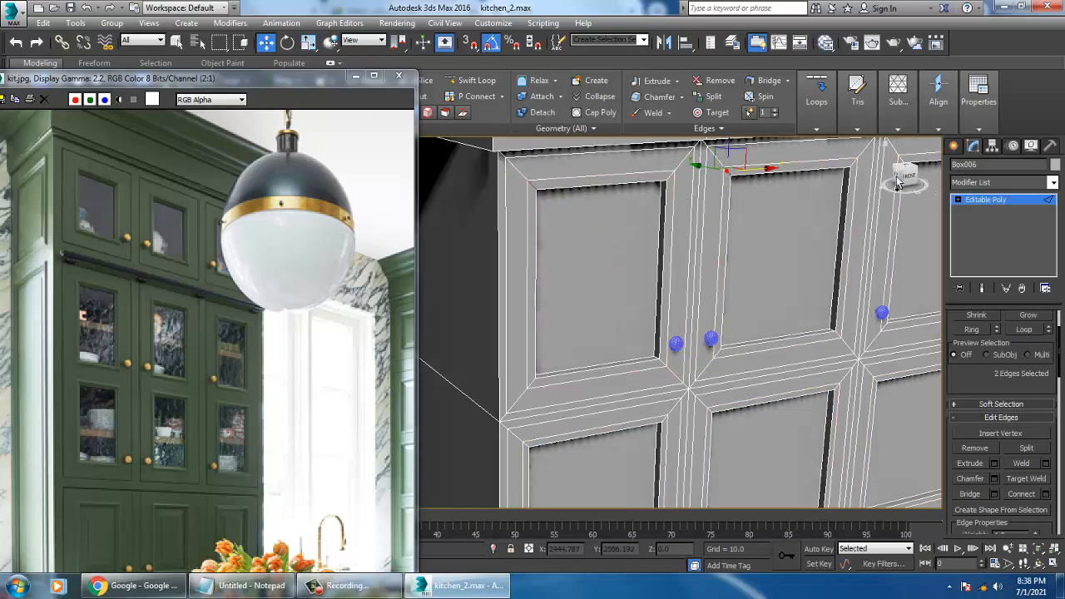
left_click_drag(897, 184, 809, 218)
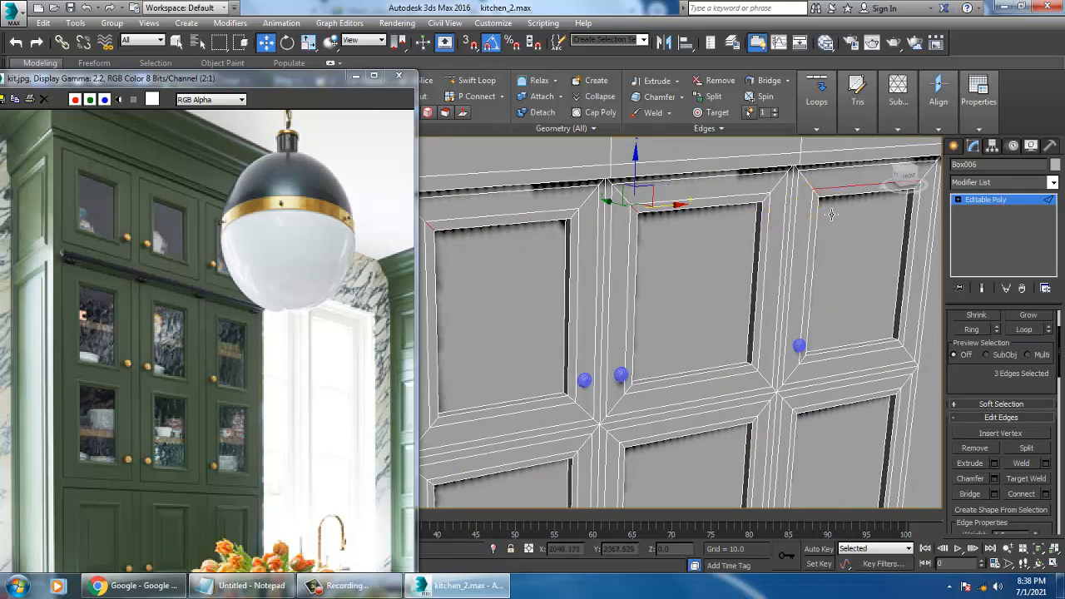
middle_click_drag(830, 214, 763, 275)
scroll(763, 275, "up", 3)
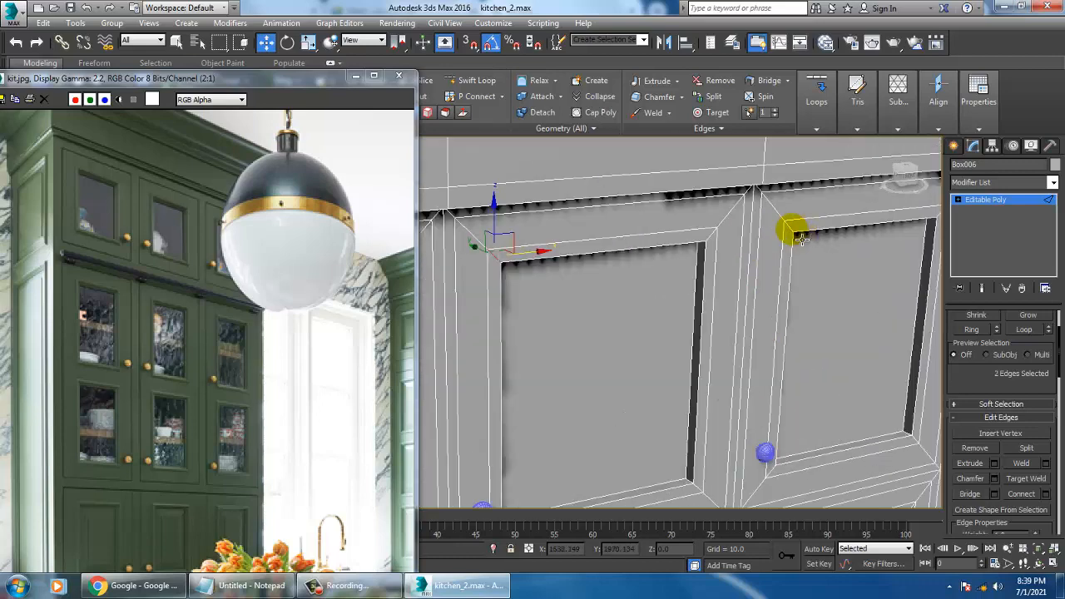
middle_click_drag(819, 319, 841, 183)
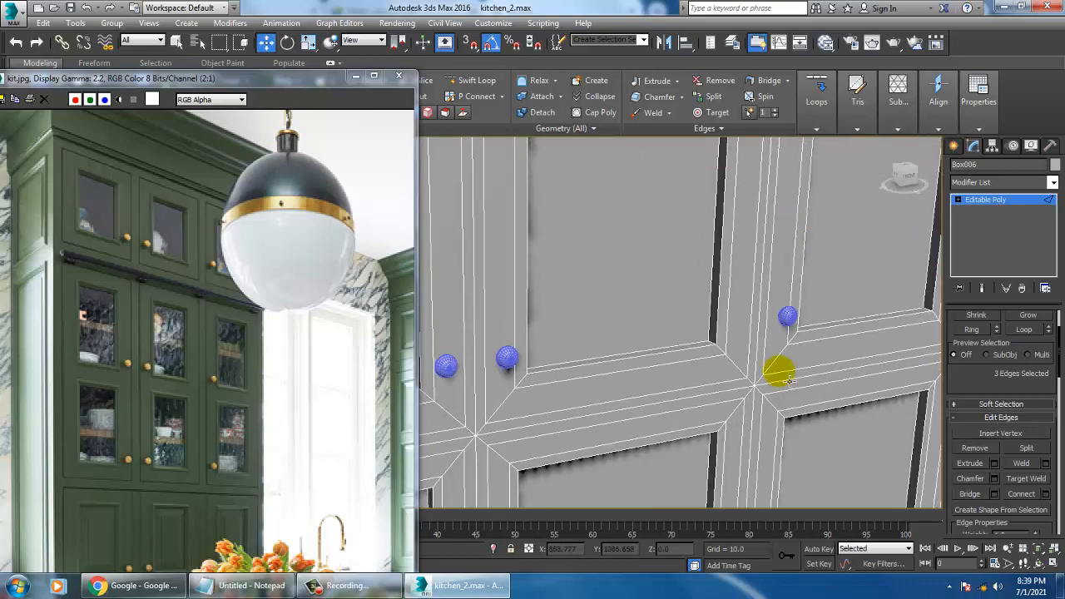
middle_click_drag(812, 367, 814, 325)
- Add the matching short inner corner edge of each door in the row directly below the upper doors
left_click(781, 382, "ctrl")
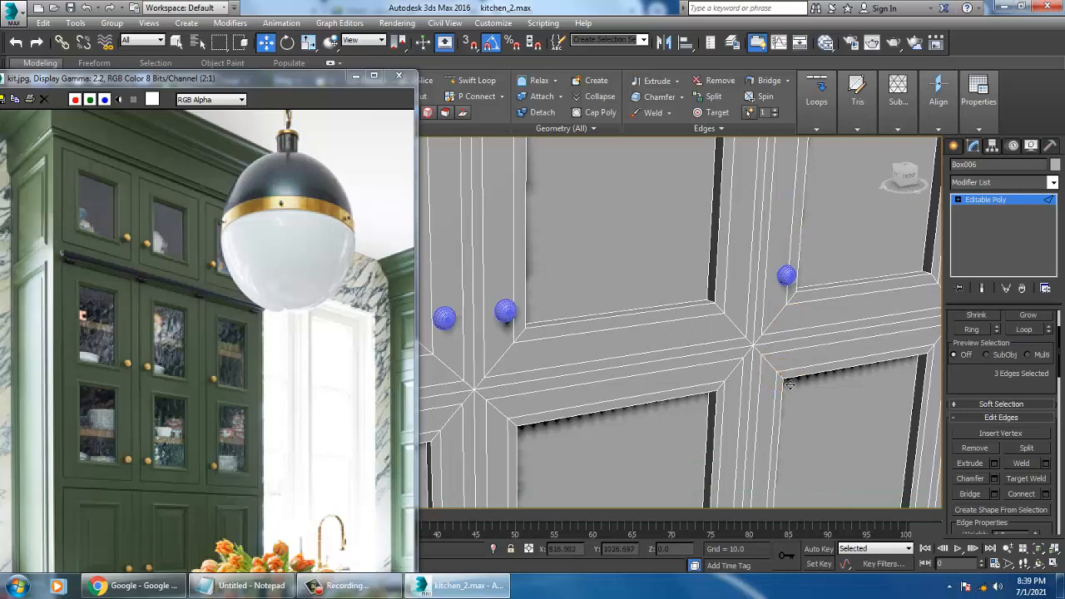
key("ctrl+z")
middle_click_drag(800, 386, 805, 372)
scroll(805, 372, "up", 3)
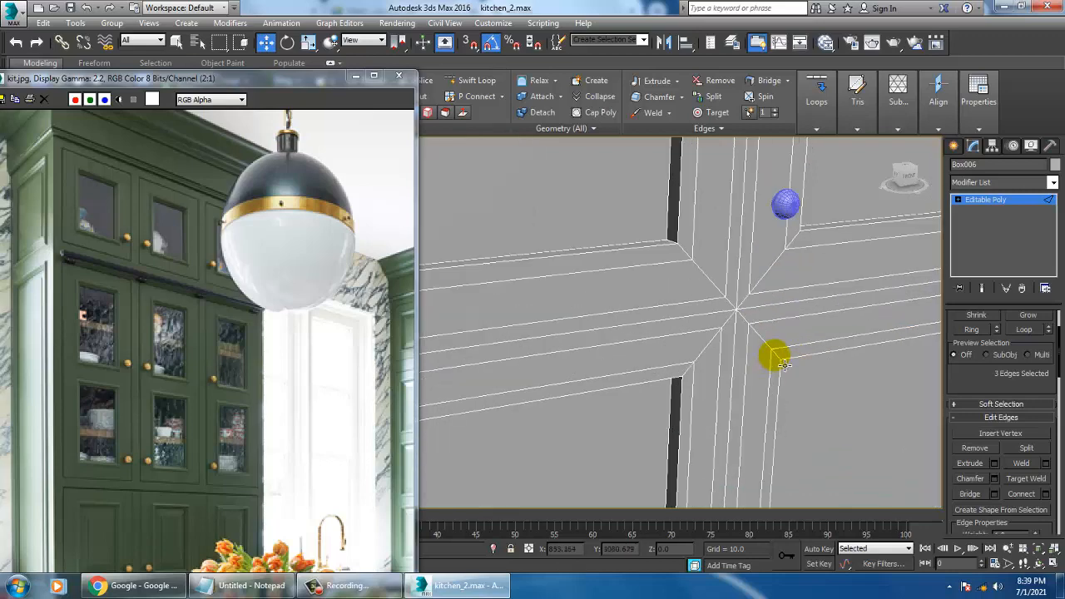
middle_click_drag(689, 395, 859, 355)
middle_click_drag(732, 353, 784, 342)
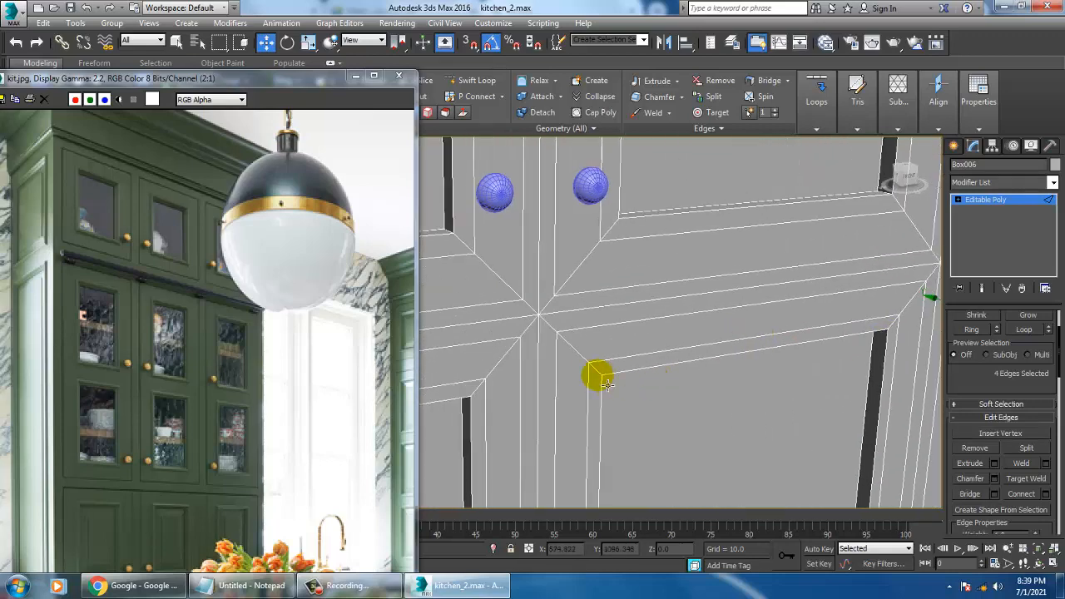
left_click(599, 373, "ctrl")
middle_click_drag(557, 406, 784, 345)
middle_click_drag(594, 371, 795, 320)
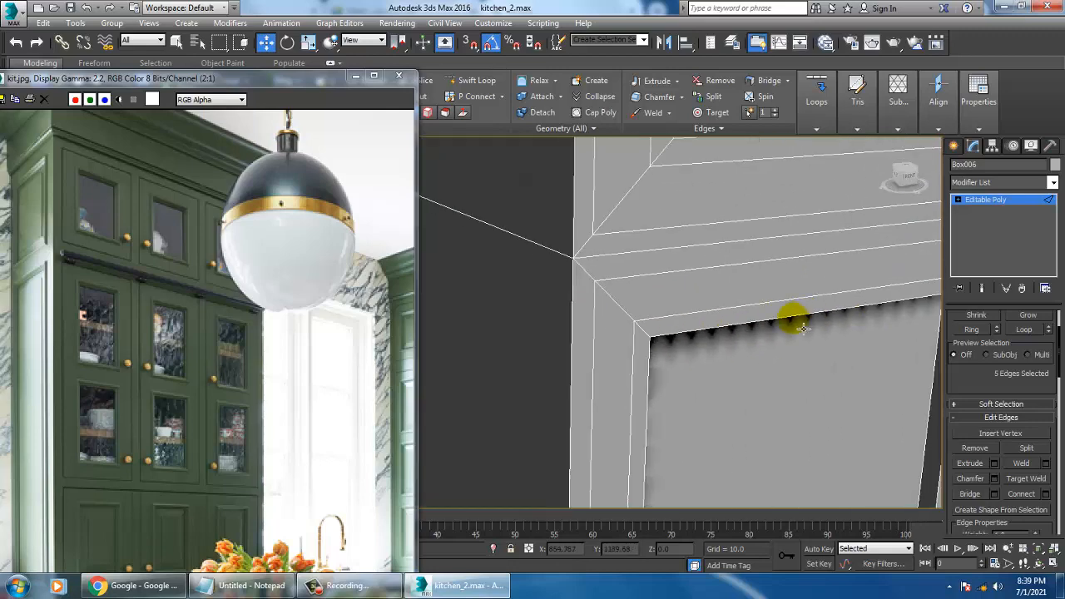
left_click(647, 337, "ctrl")
- Add the matching short inner corner edge of each of the three doors in the lowest framed row
scroll(669, 346, "down", 4)
middle_click_drag(743, 388, 696, 249)
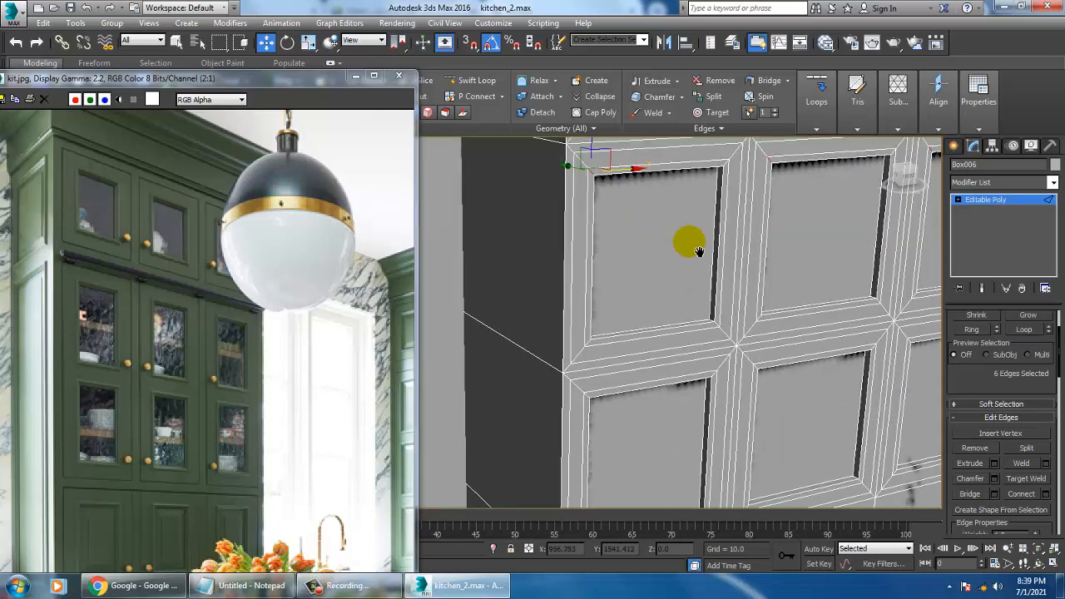
scroll(642, 339, "up", 4)
middle_click_drag(639, 358, 712, 256)
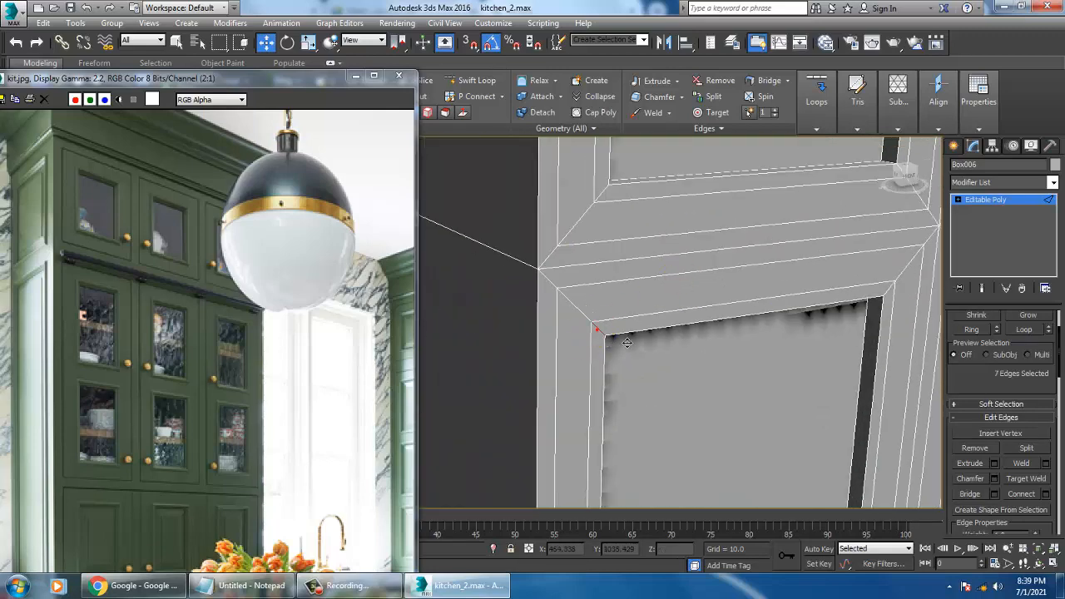
middle_click_drag(809, 333, 536, 366)
left_click(697, 316, "ctrl")
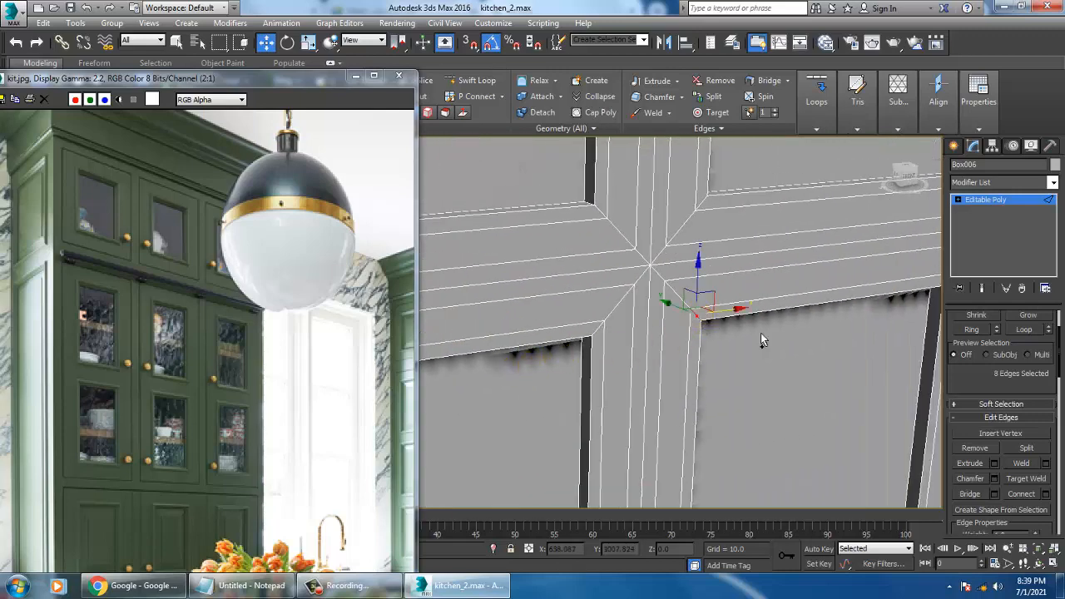
middle_click_drag(915, 346, 744, 349)
left_click(883, 283, "ctrl")
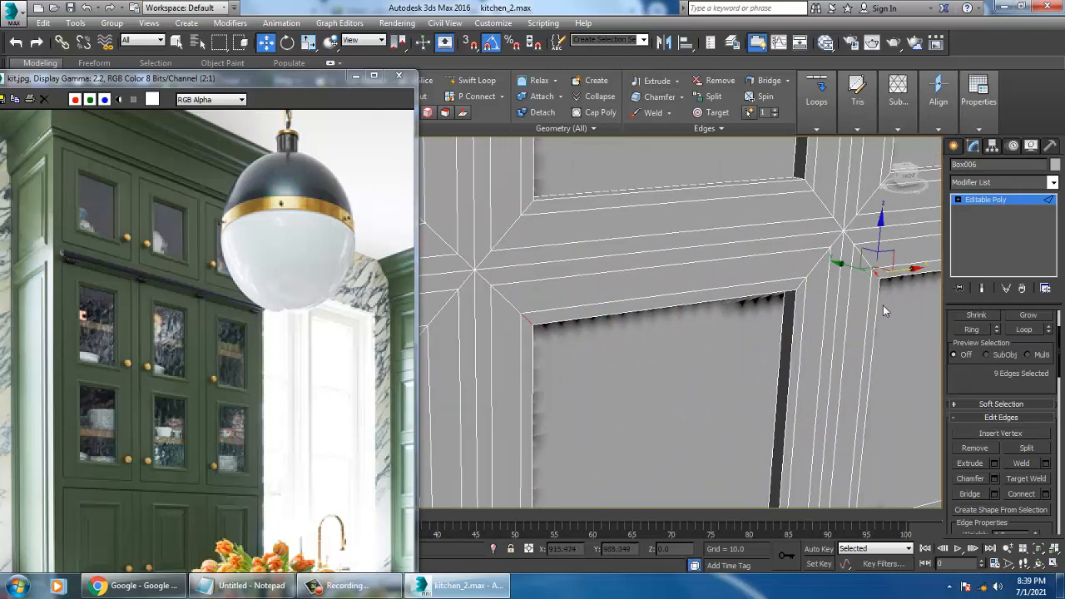
- Extend the nine selected corner edges to their rings and convert the selection to the narrow inner frame polygons
scroll(824, 304, "down", 4)
middle_click_drag(808, 308, 754, 335)
key("alt+r")
scroll(980, 390, "up", 3)
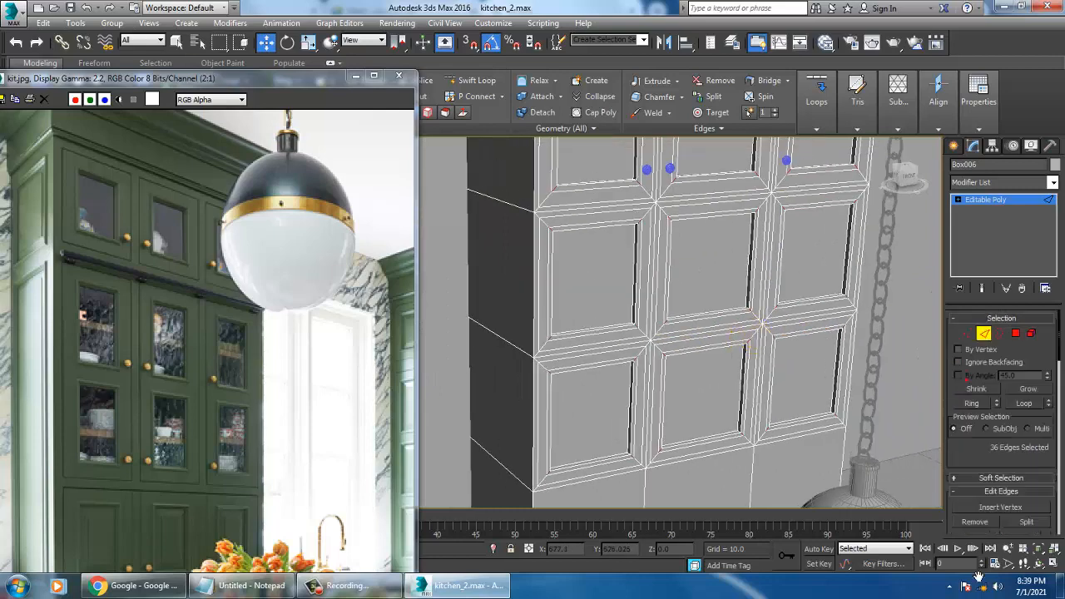
left_click(1016, 331, "ctrl")
- Bevel the narrow inner frame polygons of all nine doors by Local Normal, with a low height and an outline of about -0.87
scroll(641, 337, "up", 6)
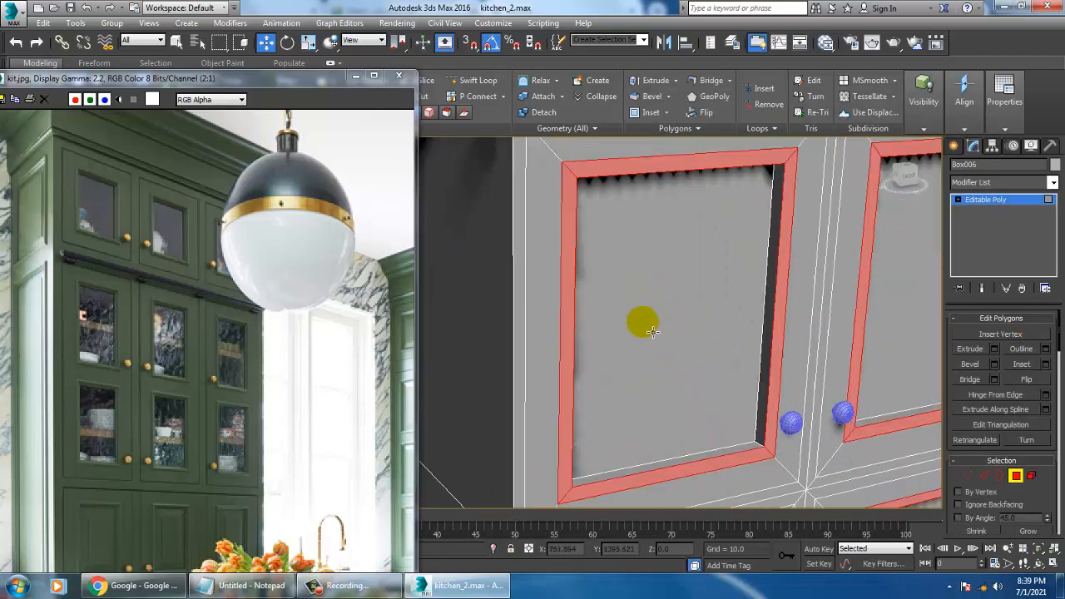
middle_click_drag(653, 331, 924, 446, "alt")
left_click(994, 364)
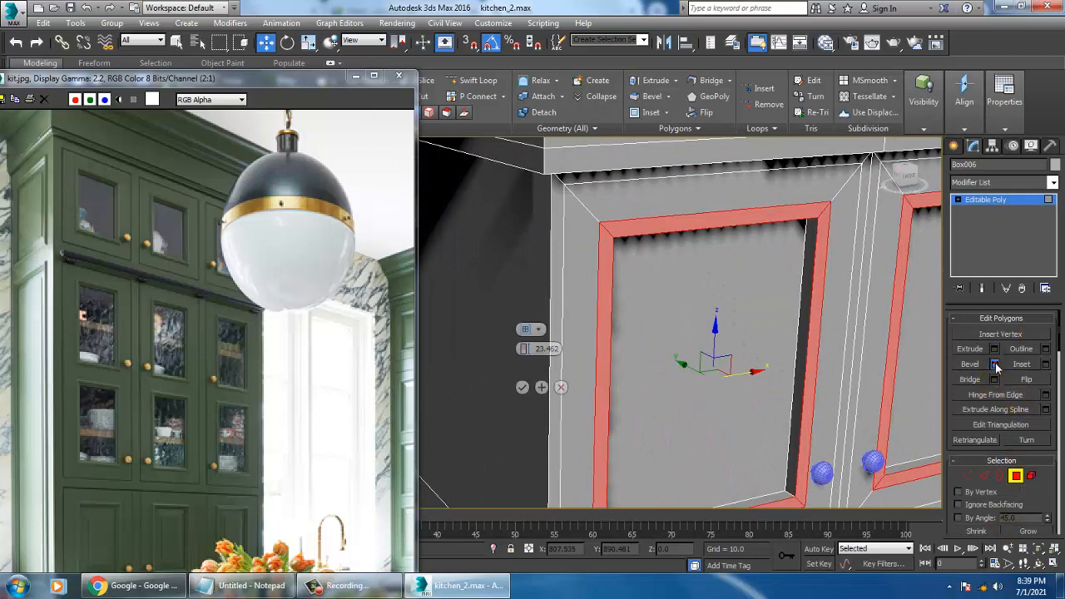
left_click(538, 330)
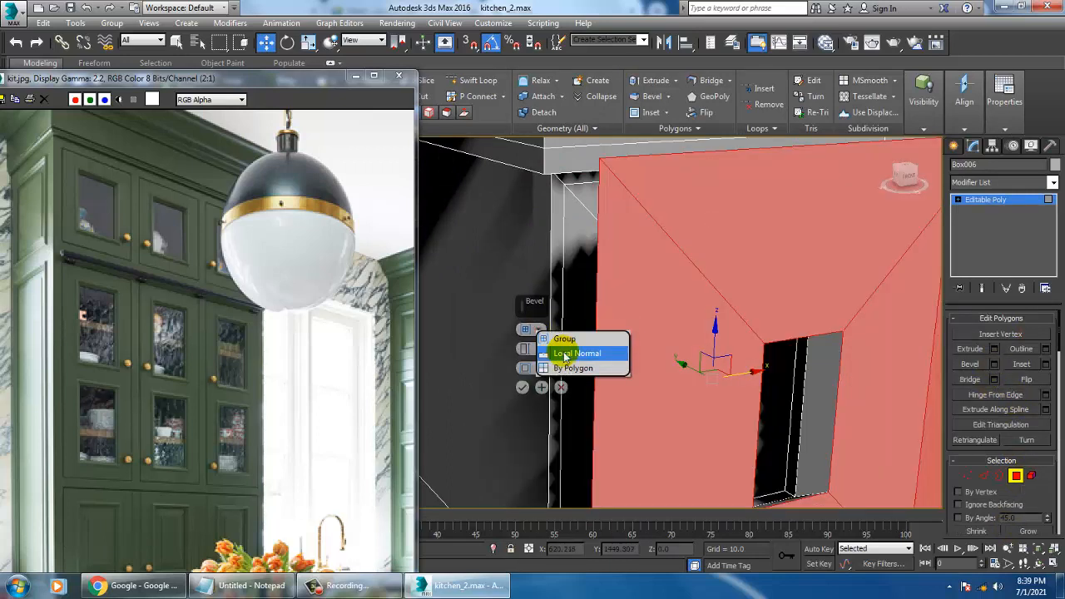
left_click(573, 352)
left_click_drag(525, 348, 551, 451)
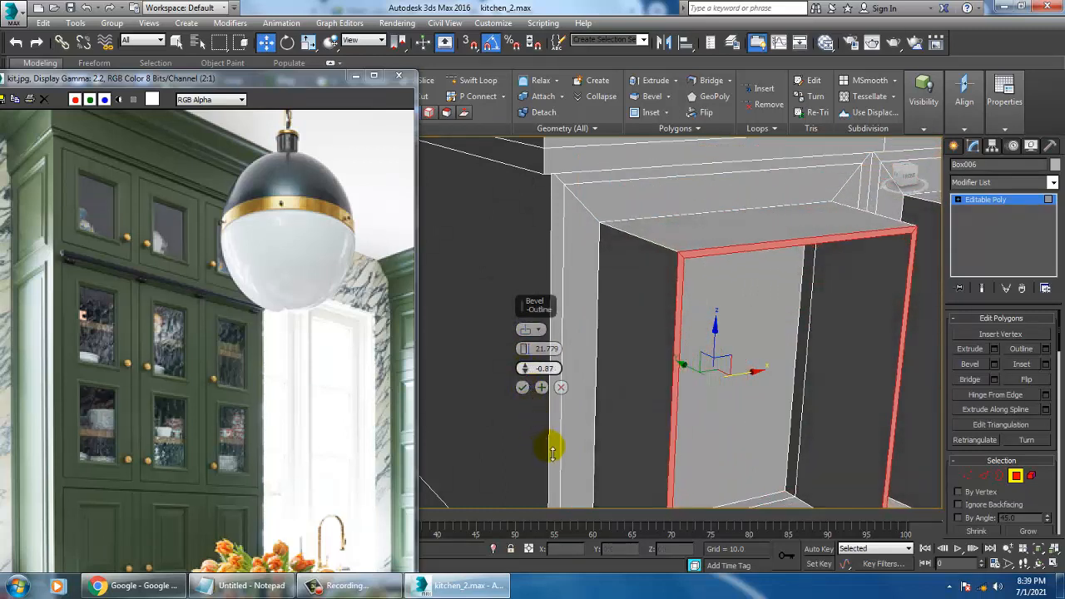
left_click_drag(525, 349, 565, 459)
left_click(524, 389)
- Clear the polygon selection, examine the beveled door trim with edge display off, and leave polygon editing
scroll(618, 310, "down", 8)
middle_click_drag(622, 312, 650, 306)
left_click(726, 164)
scroll(592, 291, "up", 5)
middle_click_drag(578, 291, 655, 271)
key("F4")
scroll(656, 275, "up", 3)
middle_click_drag(662, 327, 698, 317, "alt")
middle_click_drag(698, 317, 741, 274)
left_click(999, 201)
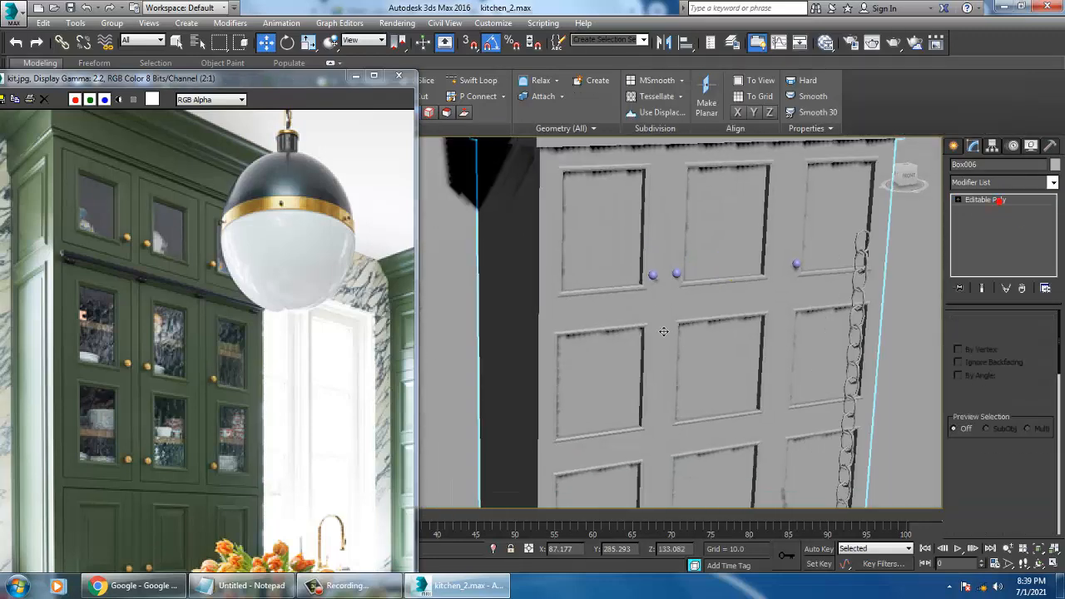
middle_click_drag(663, 331, 654, 325, "alt")
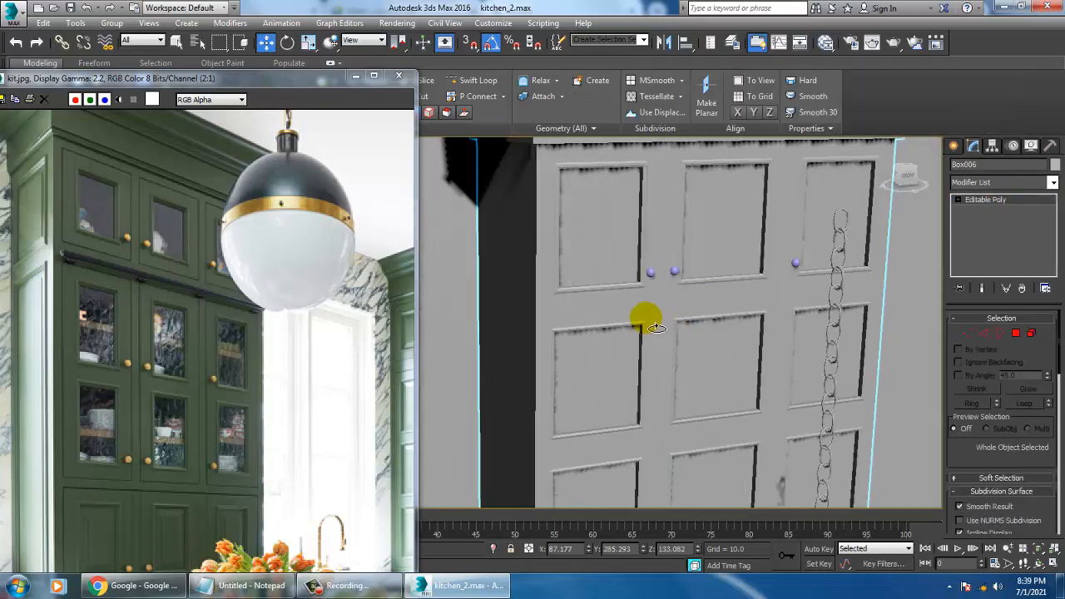
- Select the three knobs of the upper doors and make one copy of them straight down at the middle row of doors
left_click(656, 280)
left_click(675, 272, "ctrl")
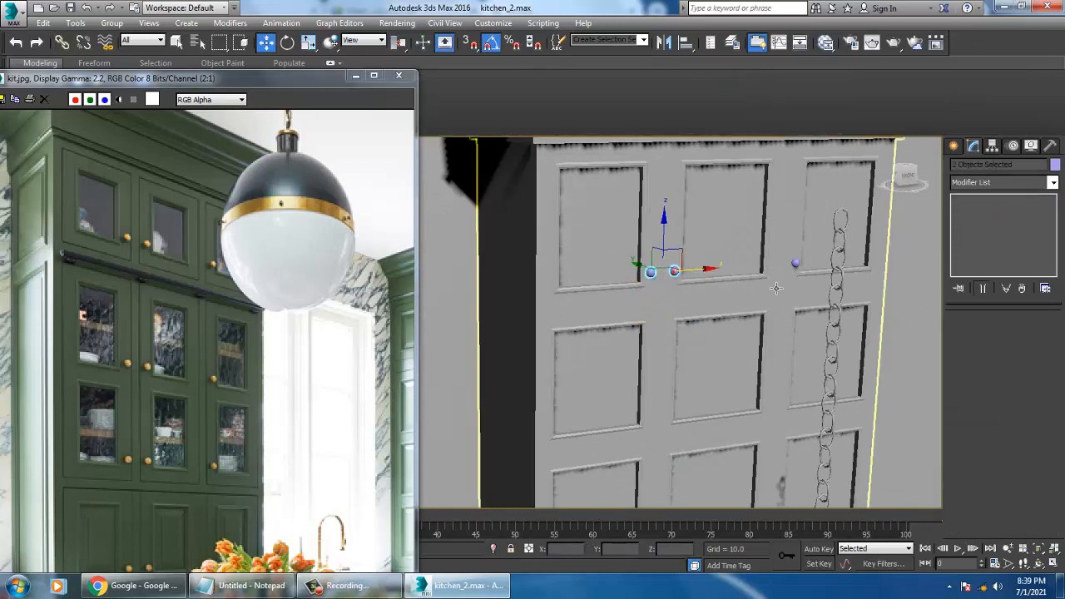
left_click(795, 263, "ctrl")
middle_click_drag(795, 262, 713, 240, "alt")
left_click_drag(708, 175, 747, 295)
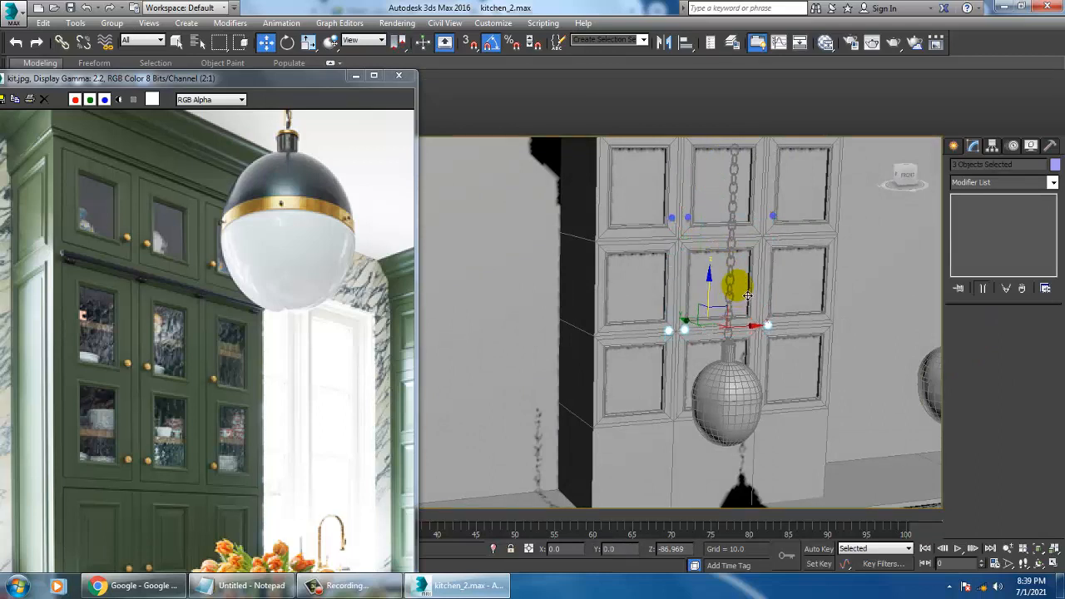
left_click_drag(737, 287, 739, 287, "shift")
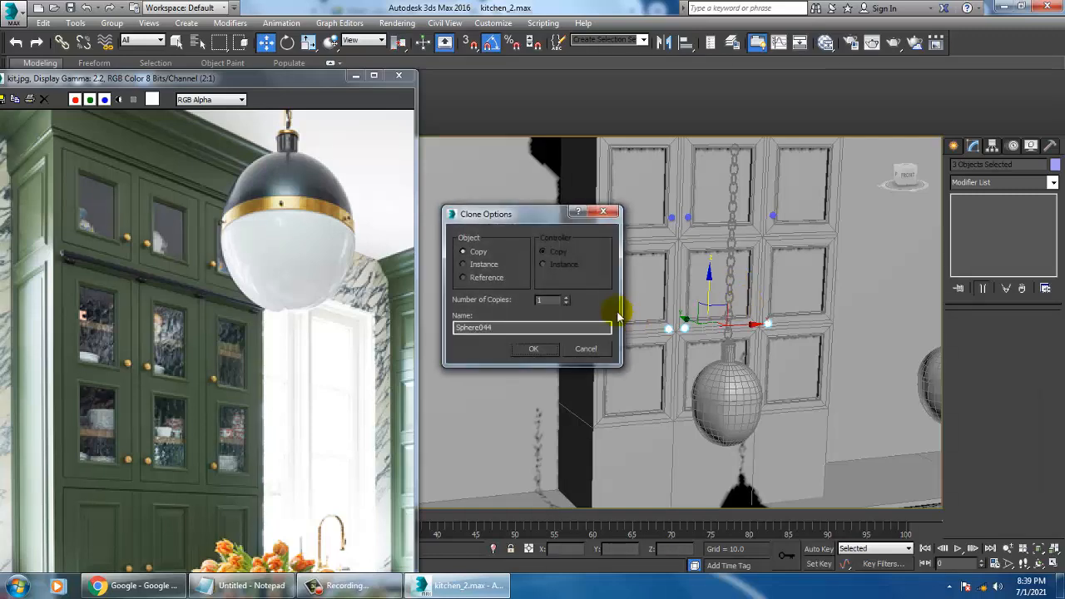
left_click(533, 354)
- Copy the three middle-row knobs straight down once more to the lower corners of the lowest framed doors
mouse_move(831, 309)
middle_mouse_down("alt")
mouse_move(737, 316)
mouse_move(701, 250)
mouse_move(713, 219)
middle_mouse_up("alt")
scroll(737, 316, "up", 5)
left_click_drag(712, 219, 752, 352)
left_click_drag(753, 356, 744, 347, "shift")
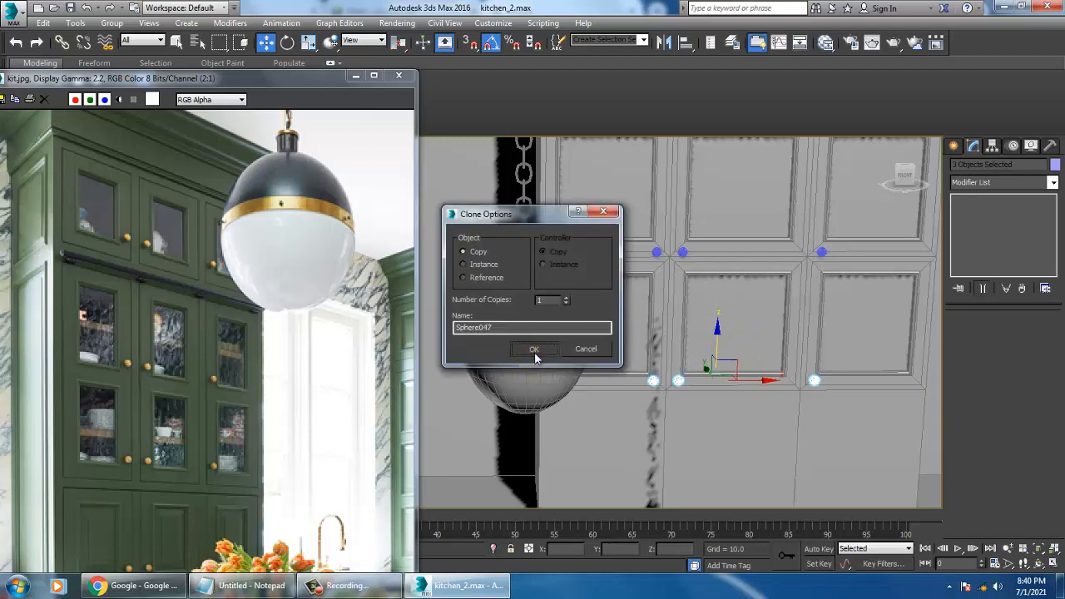
left_click(534, 350)
- Select the recessed center polygons of the three upper doors on the tall cabinet
scroll(82, 264, "up", 1)
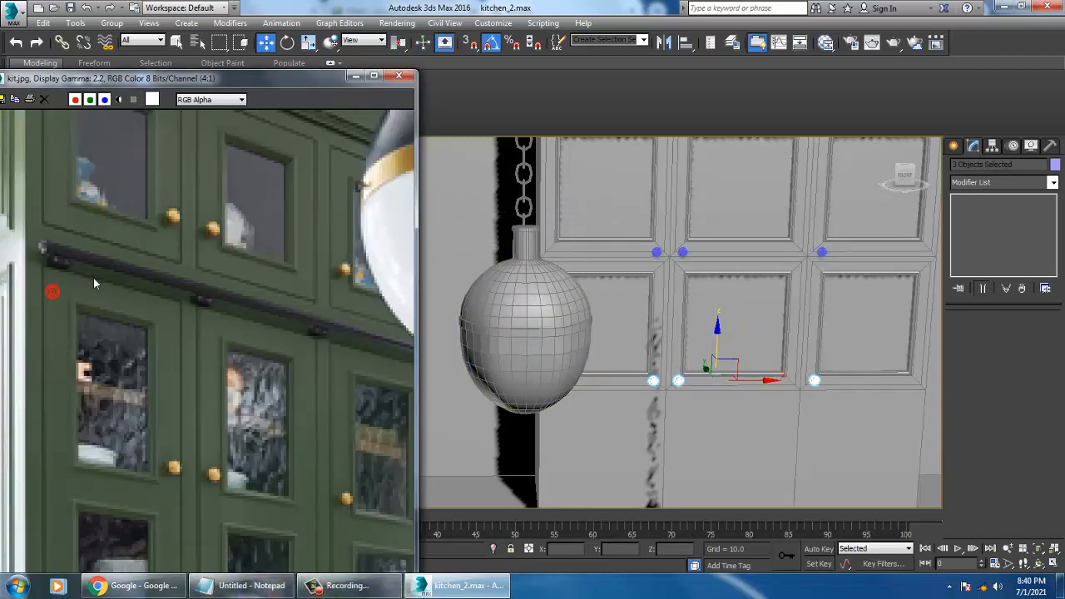
scroll(94, 283, "down", 1)
middle_click_drag(803, 333, 724, 285, "alt")
middle_click_drag(724, 285, 710, 311)
left_click(704, 308)
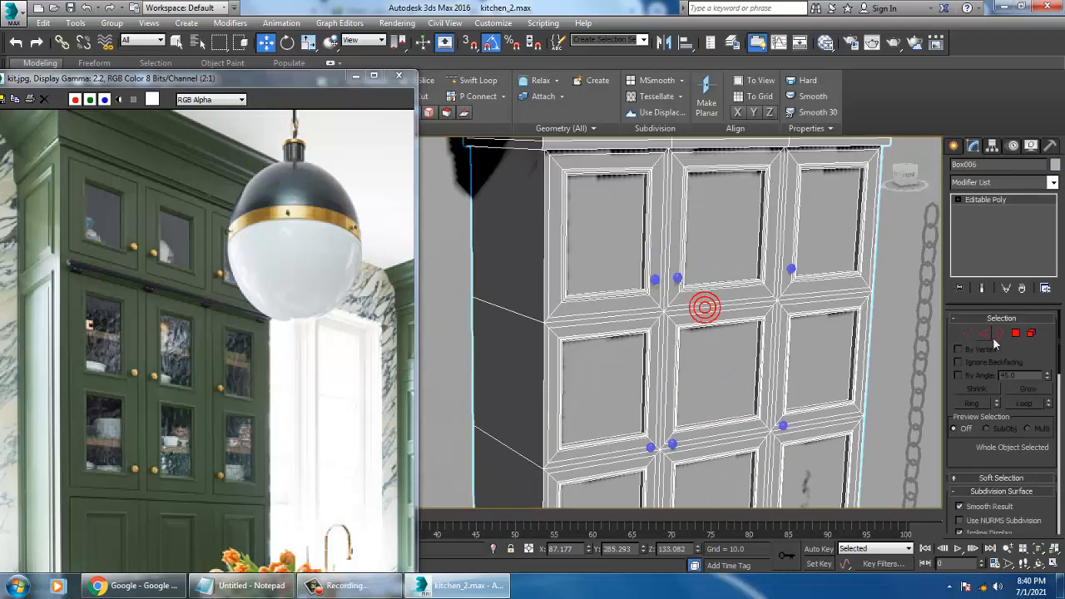
left_click(1015, 333)
left_click(616, 241)
left_click(720, 249, "ctrl")
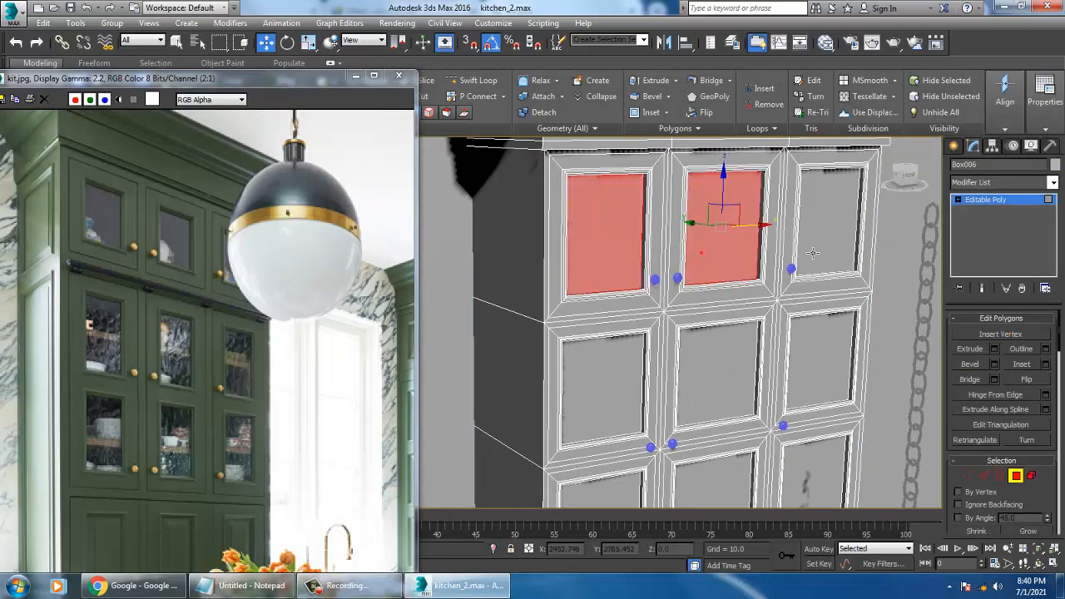
left_click(812, 253, "ctrl")
- Add the recessed center polygons of the six doors in the middle and lowest framed rows to the selection
left_click(823, 355, "ctrl")
left_click(750, 372, "ctrl")
left_click(625, 384, "ctrl")
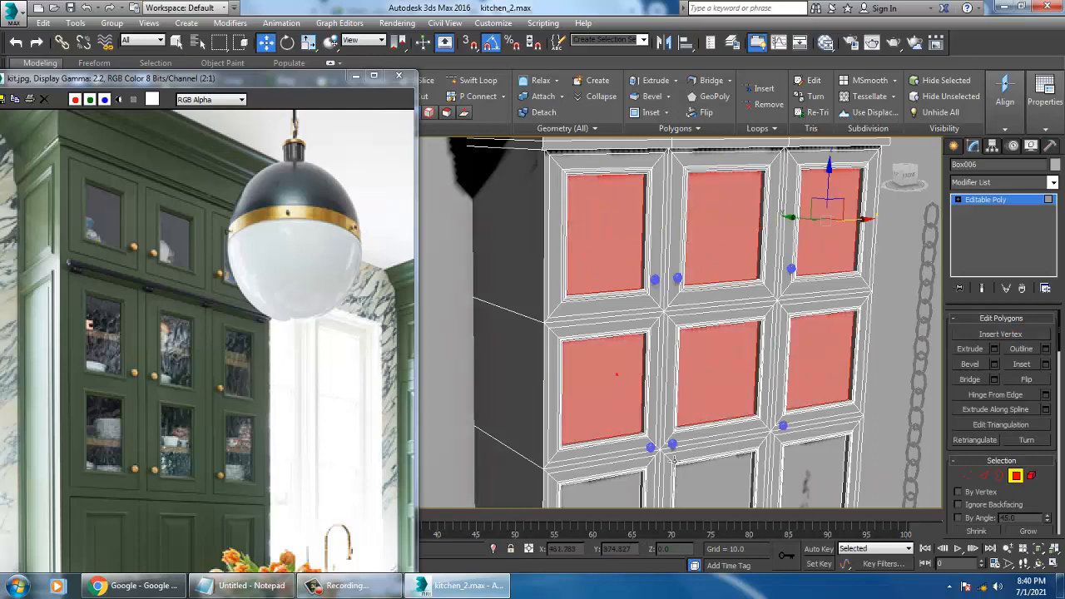
middle_click_drag(672, 459, 668, 409)
left_click(592, 464, "ctrl")
left_click(707, 466, "ctrl")
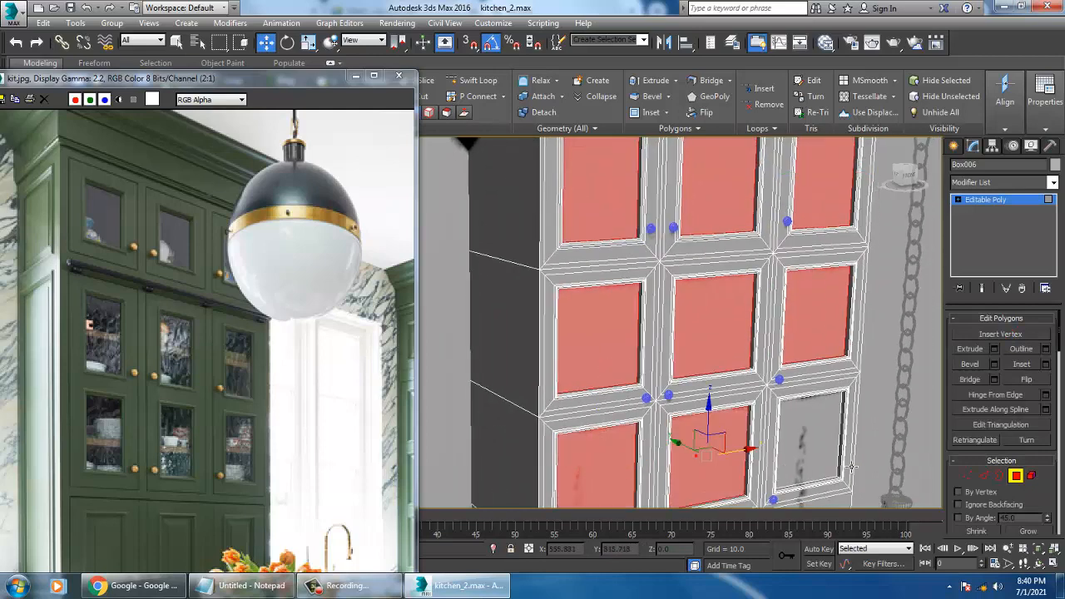
left_click(808, 439, "ctrl")
- Open the Slate Material Editor while keeping the nine door panel polygons selected
scroll(819, 449, "down", 5)
middle_click_drag(785, 390, 749, 333)
scroll(749, 322, "up", 2)
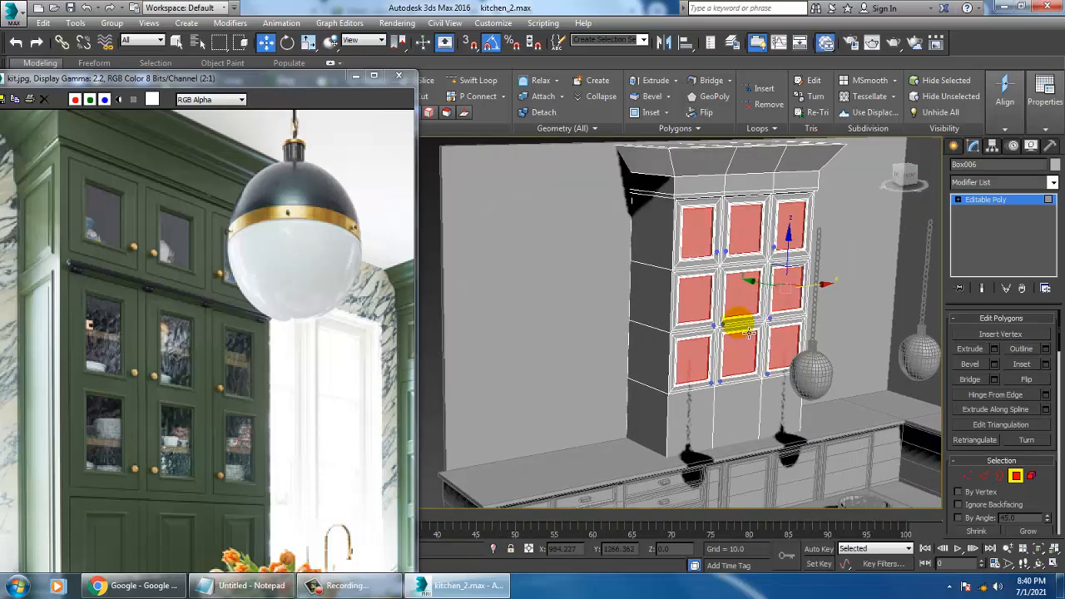
key("m")
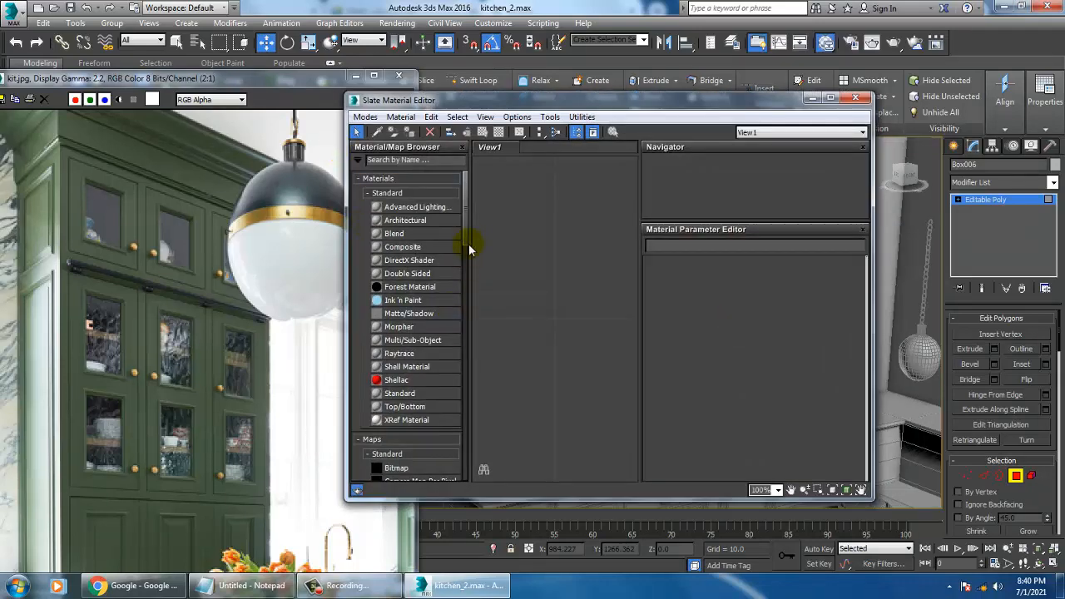
left_click_drag(463, 233, 490, 218)
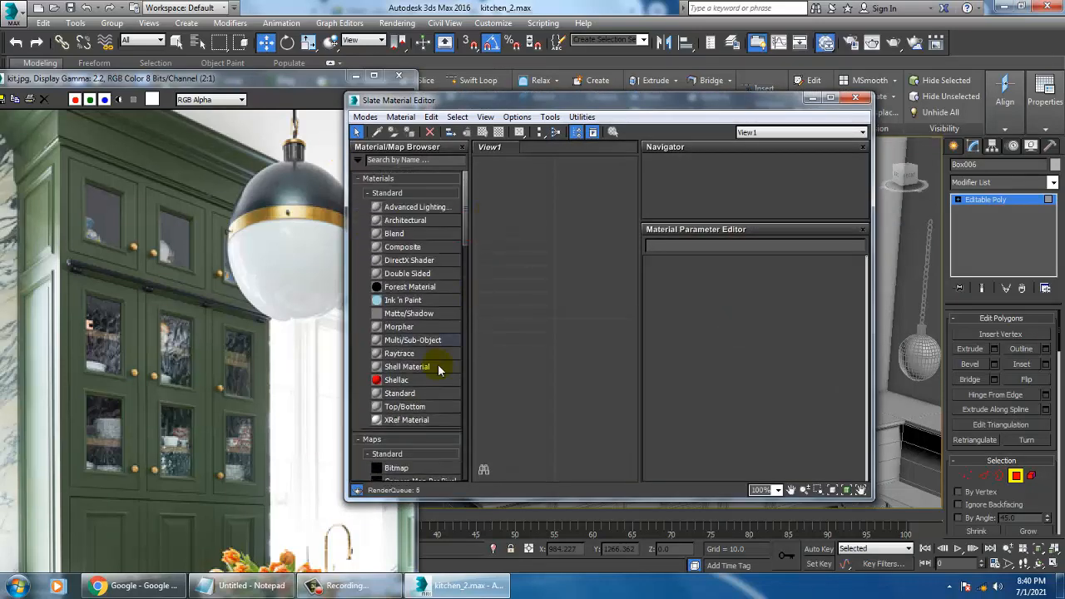
left_click_drag(402, 395, 508, 333)
left_click_drag(550, 286, 549, 281)
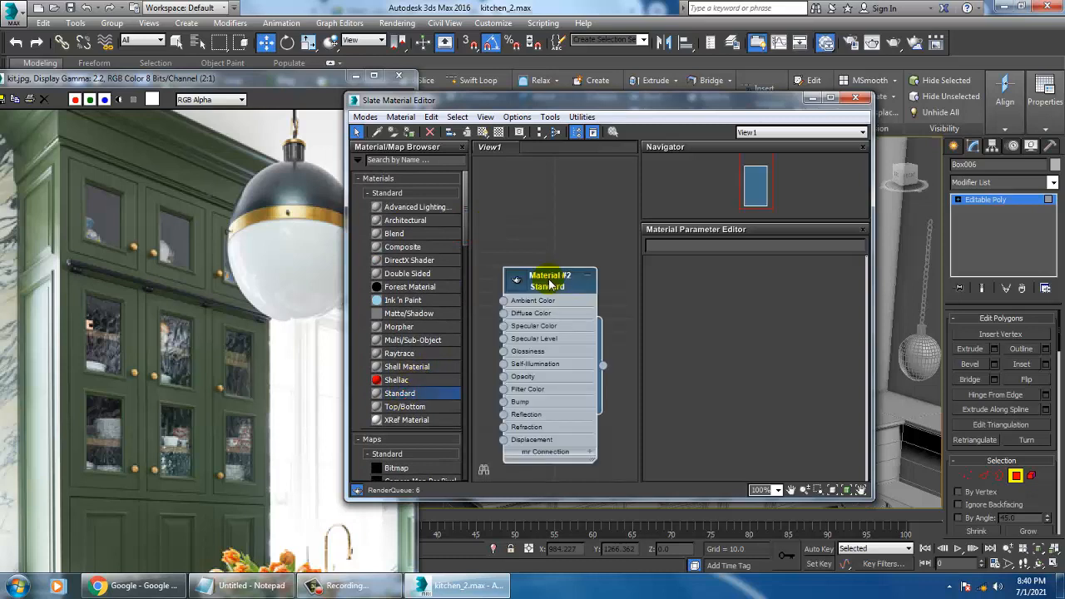
double_click(548, 280)
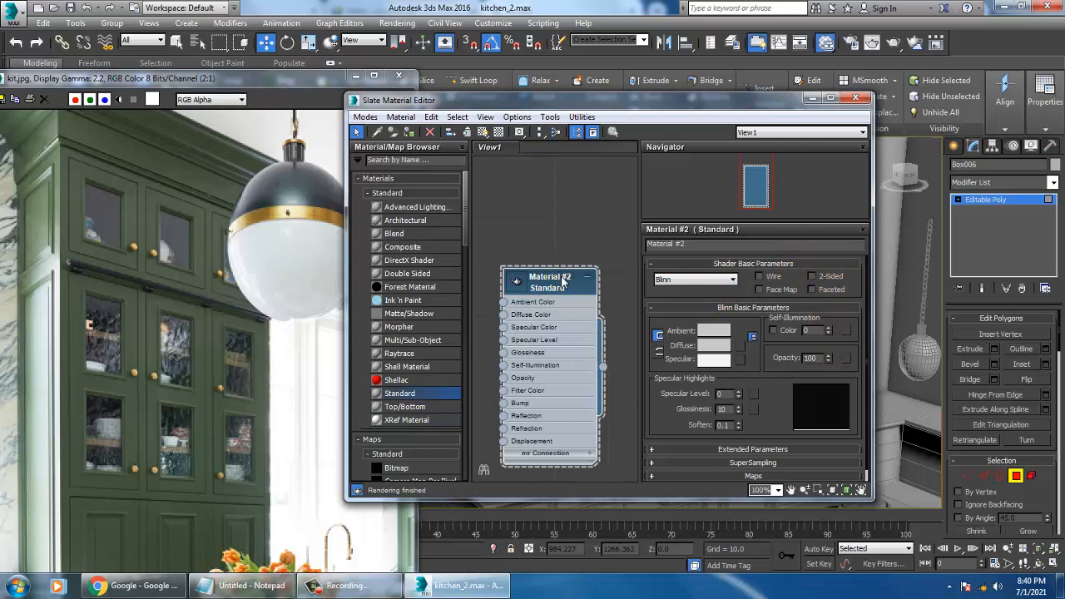
key("Delete")
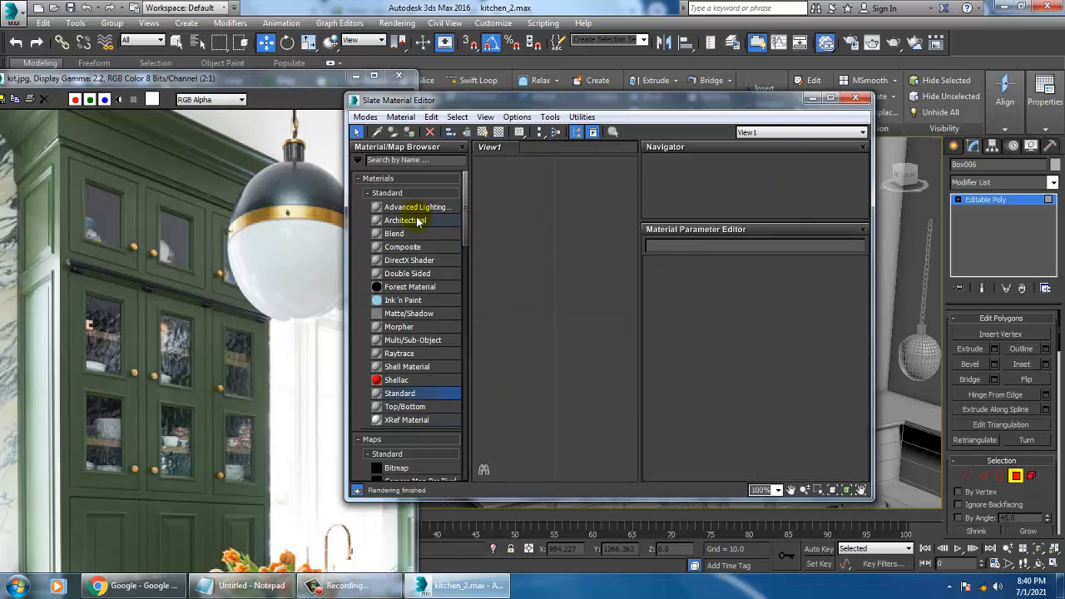
- Create an Architectural material from the Glass - Clear template with reduced transparency and apply it to the nine selected door panels
left_click_drag(418, 222, 542, 240)
left_click(838, 283)
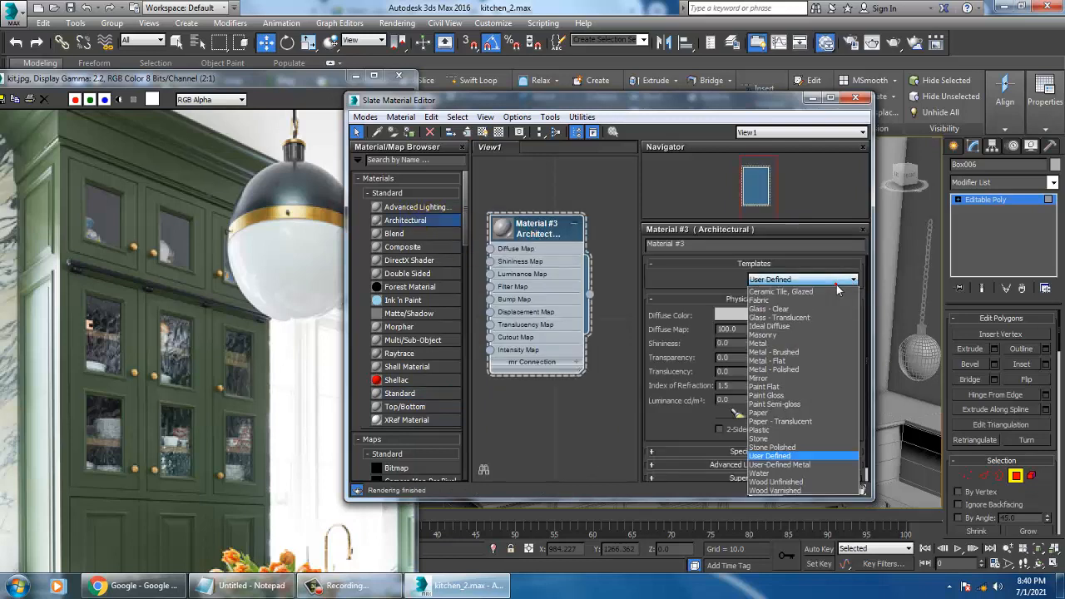
left_click(790, 310)
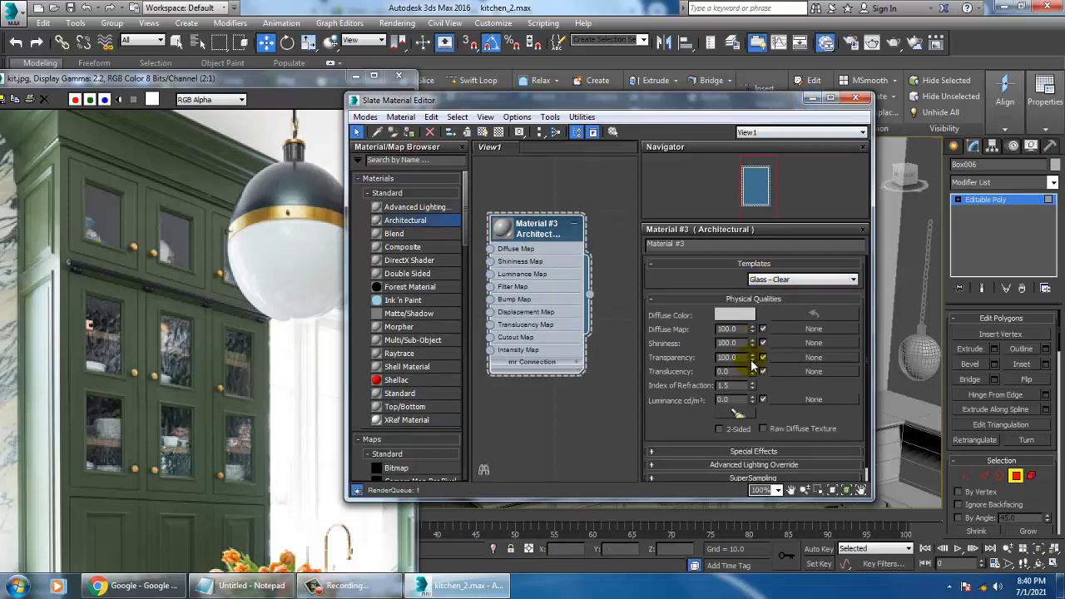
left_click_drag(753, 364, 766, 378)
left_click(812, 98)
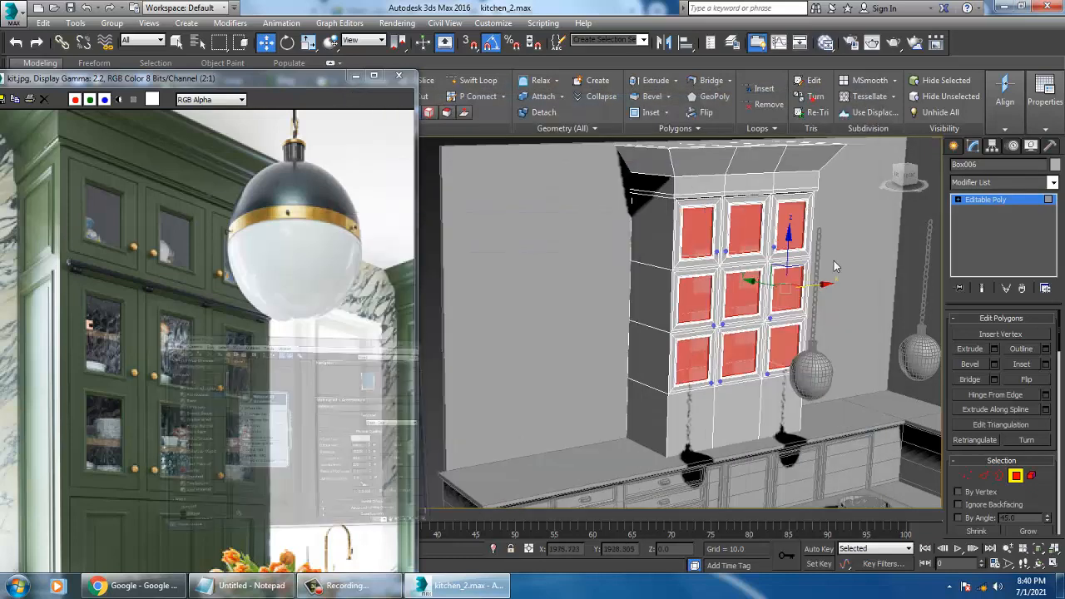
- Deselect the glass panels, check how they look on the cabinet, and leave polygon editing
scroll(720, 184, "down", 8)
left_click(717, 181)
scroll(687, 262, "up", 5)
scroll(633, 328, "up", 3)
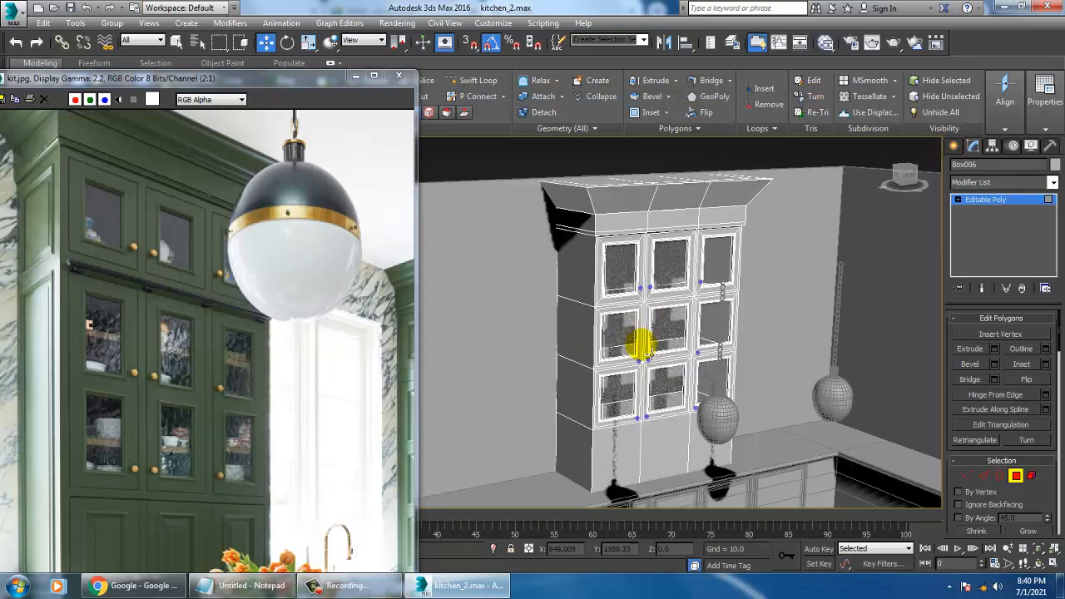
mouse_move(703, 335)
middle_mouse_down("alt")
mouse_move(690, 335)
mouse_move(707, 322)
mouse_move(700, 331)
middle_mouse_up("alt")
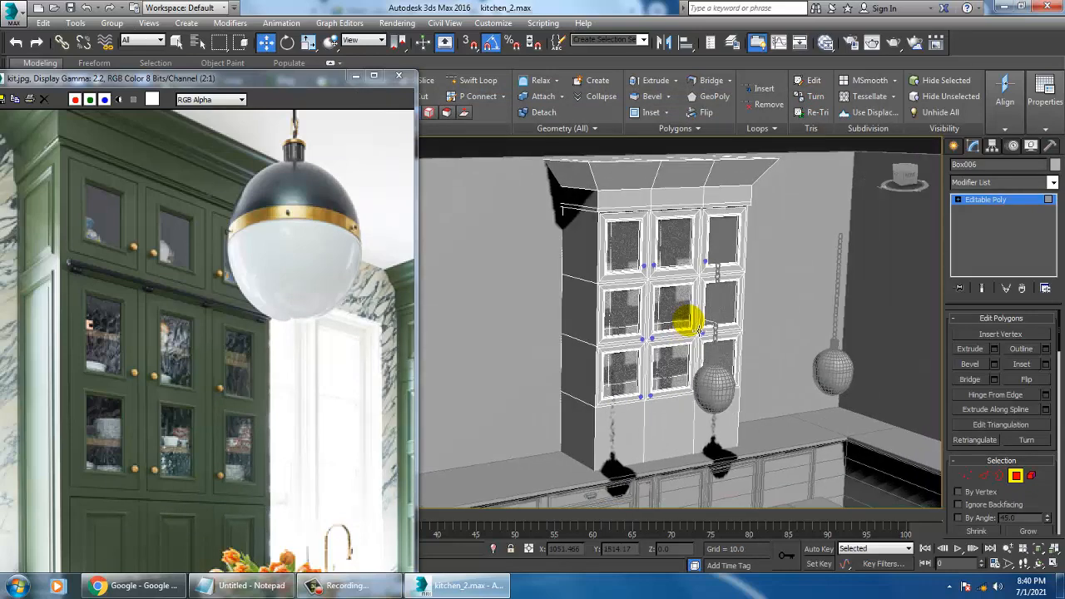
left_click(995, 200)
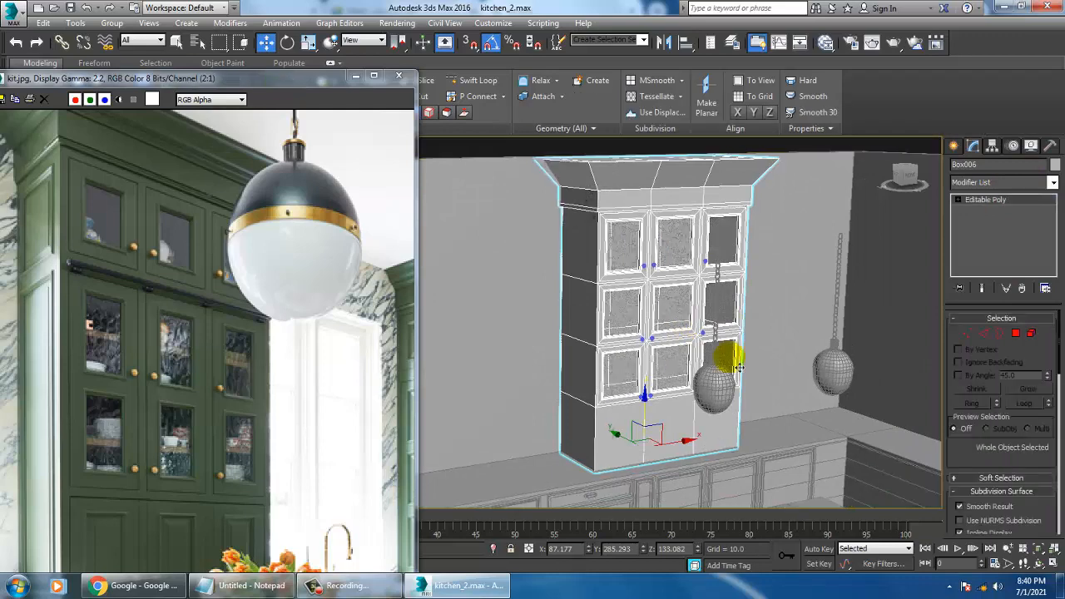
- In the Left view, draw a sphere of about 2.08 radius just in front of the cabinet face, between the top and middle door rows
scroll(693, 354, "up", 5)
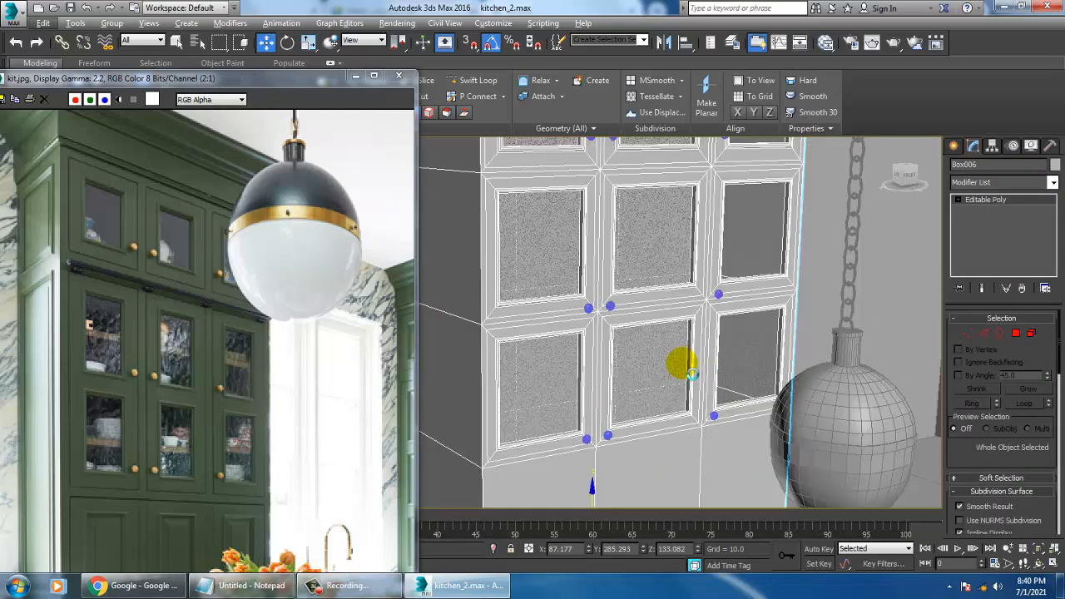
key("alt+w")
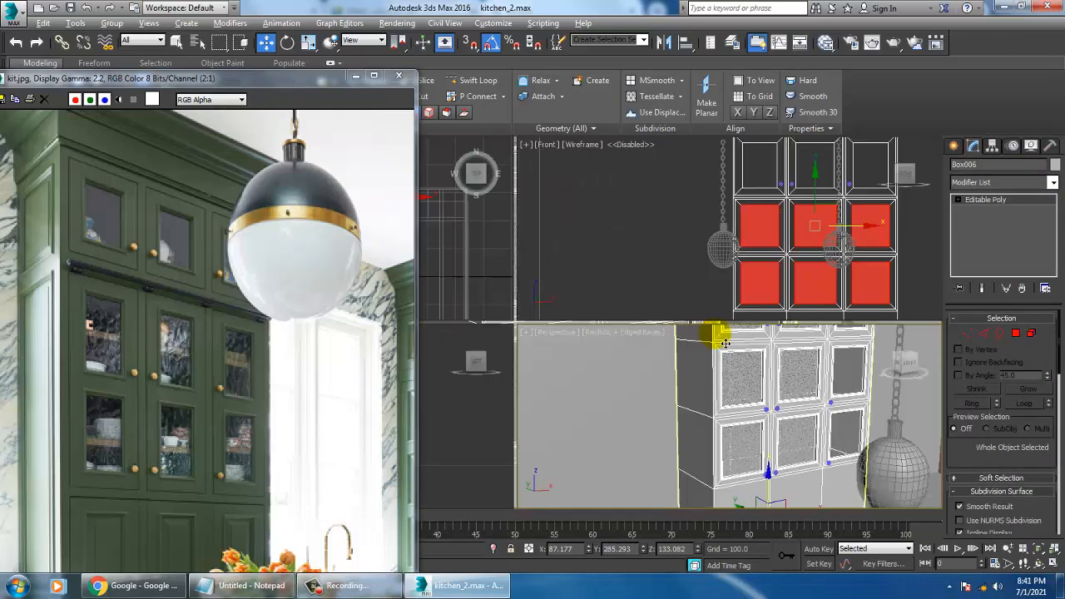
left_click(475, 417)
key("alt+w")
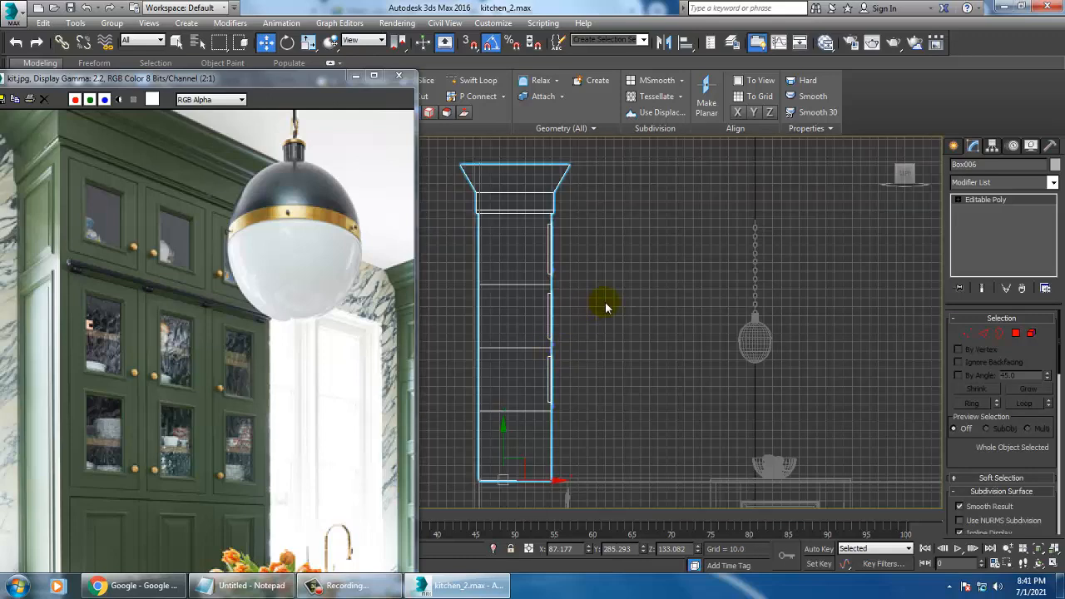
scroll(605, 307, "up", 6)
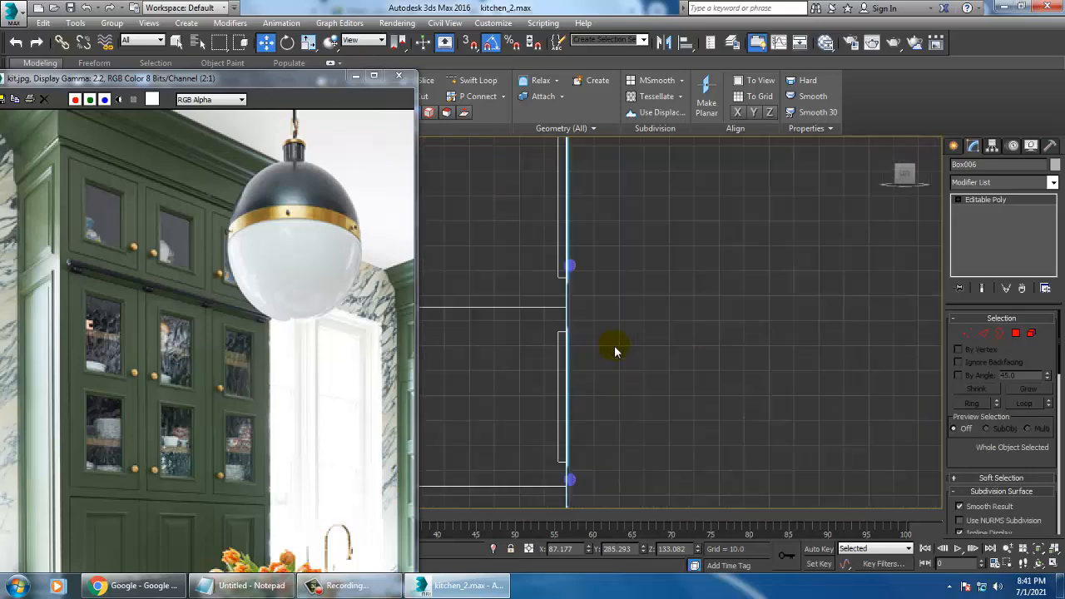
scroll(619, 332, "up", 3)
left_click(957, 147)
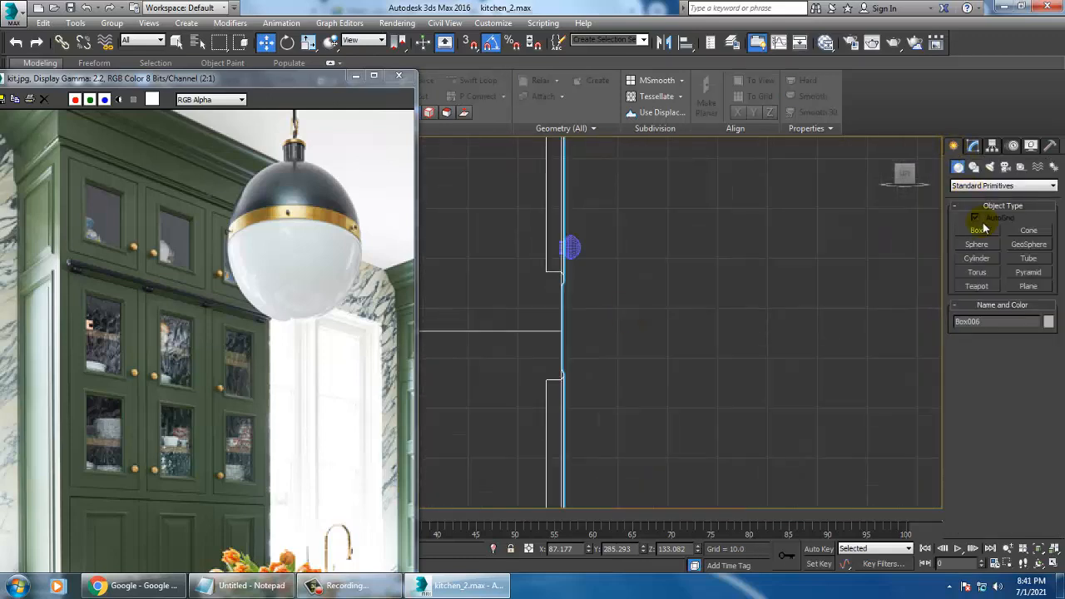
left_click(978, 245)
middle_click_drag(594, 356, 604, 319)
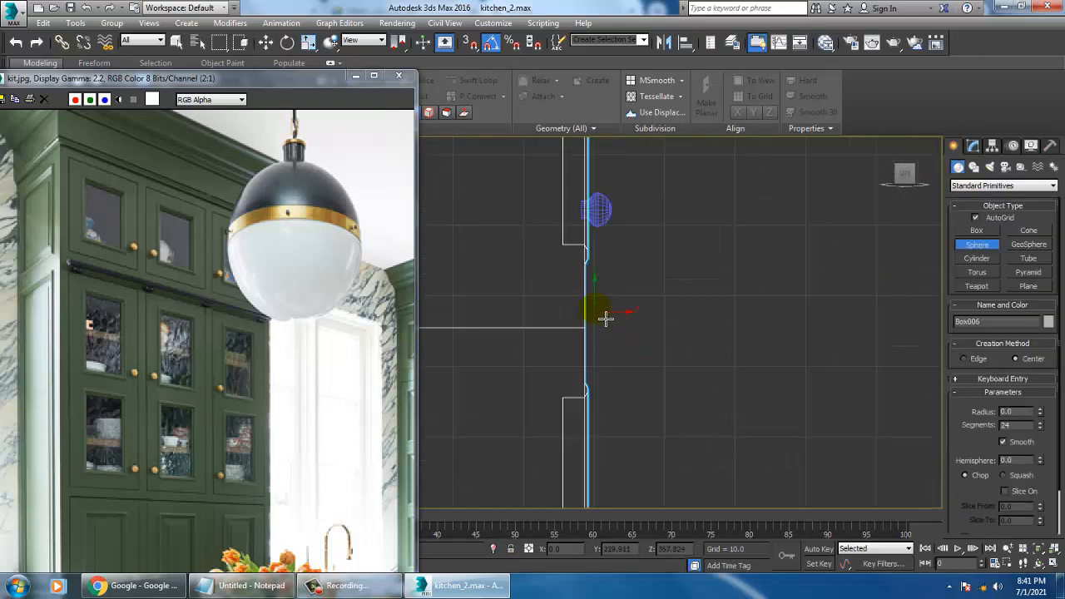
left_click_drag(614, 324, 625, 333)
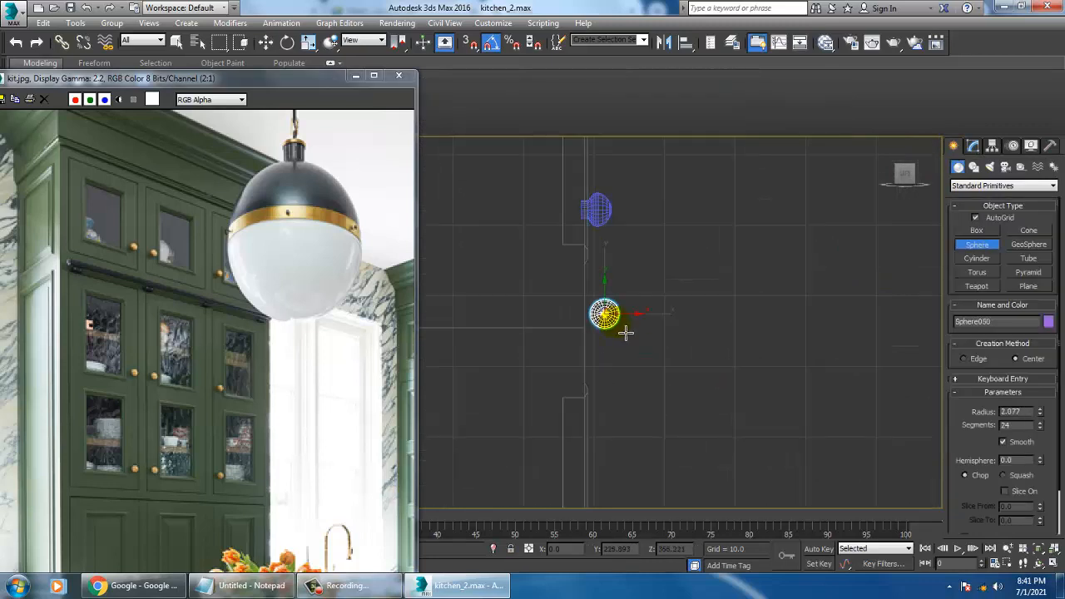
key("w")
key("alt+w")
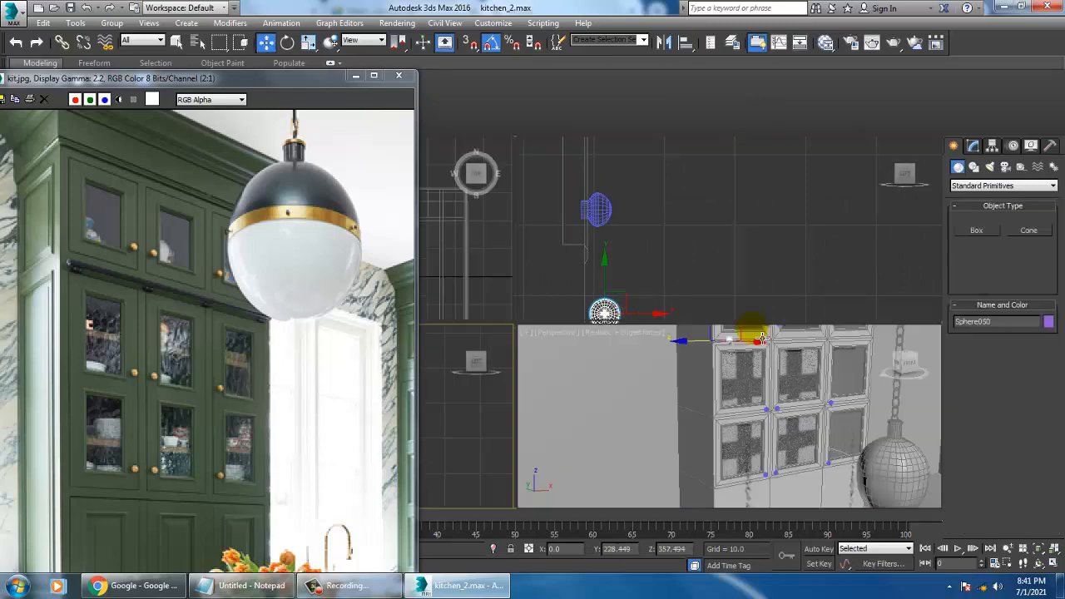
- Convert the new sphere between the top and middle door rows to an Editable Poly
middle_click(744, 333)
key("alt+w")
key("z")
scroll(739, 336, "down", 6)
middle_click_drag(741, 337, 684, 355, "alt")
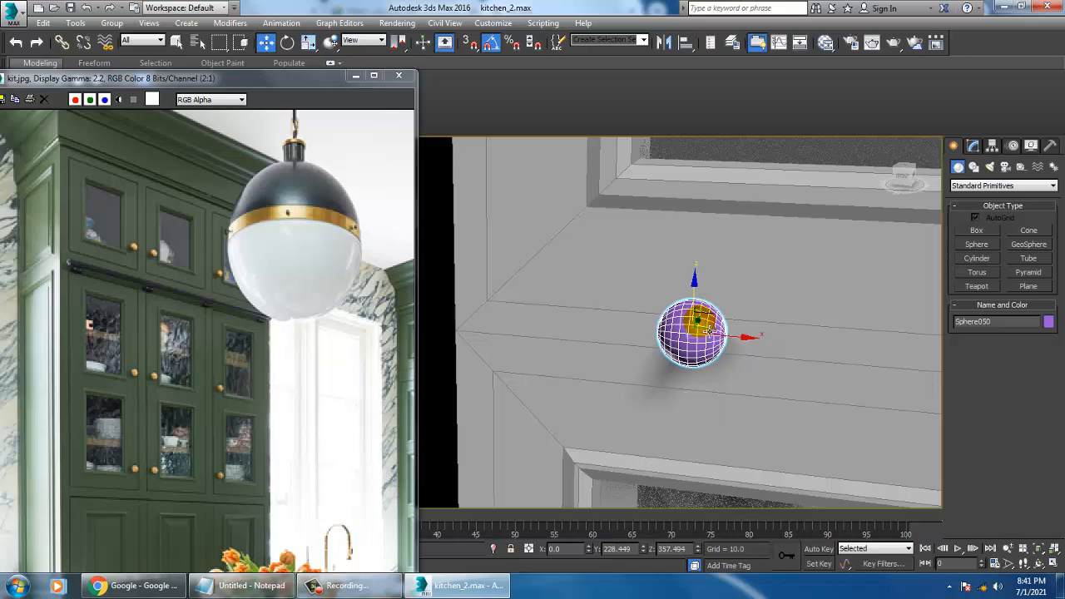
scroll(710, 331, "up", 3)
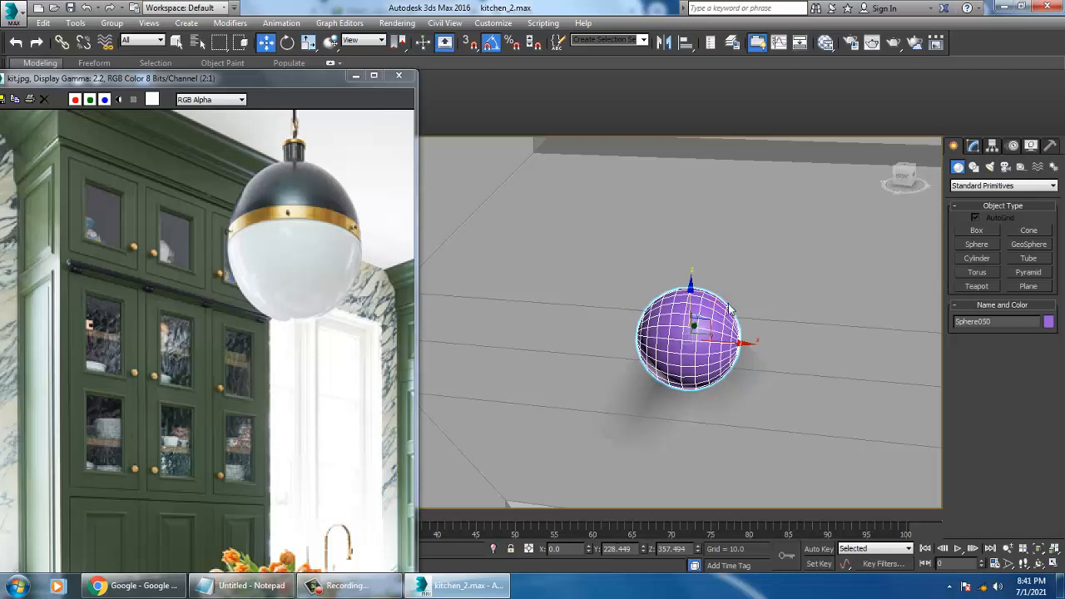
right_click(725, 300)
mouse_move(795, 434)
left_click(969, 445)
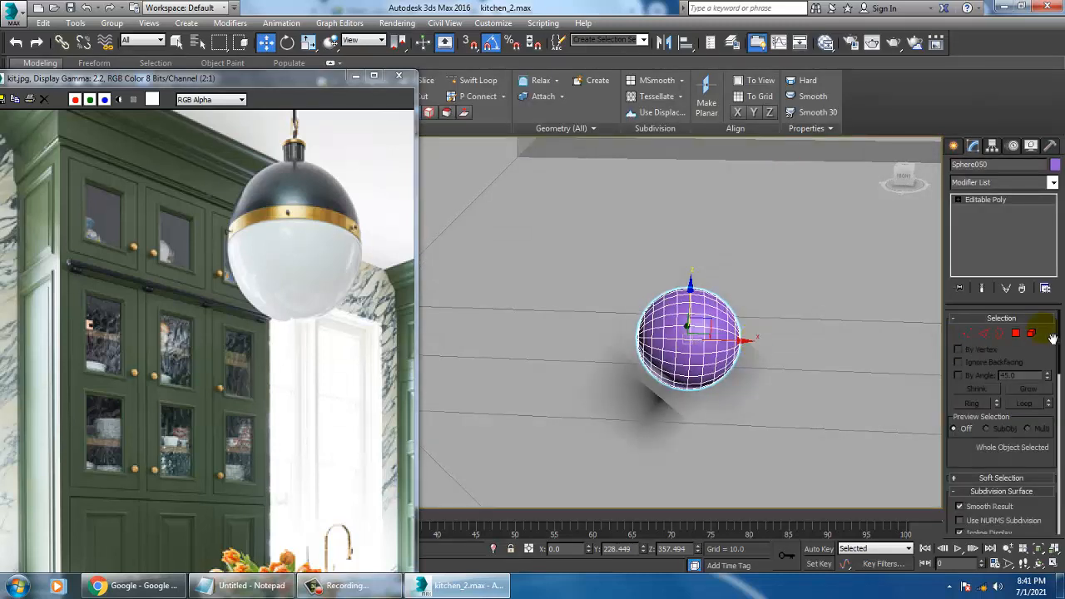
- In the Front view, delete the right-hand polygons of the sphere to leave a left-facing dome, then leave polygon editing
left_click(1014, 336)
key("alt+w")
right_click(760, 205)
key("alt+w")
key("z")
middle_click_drag(607, 235, 740, 255)
left_click_drag(851, 591, 848, 584)
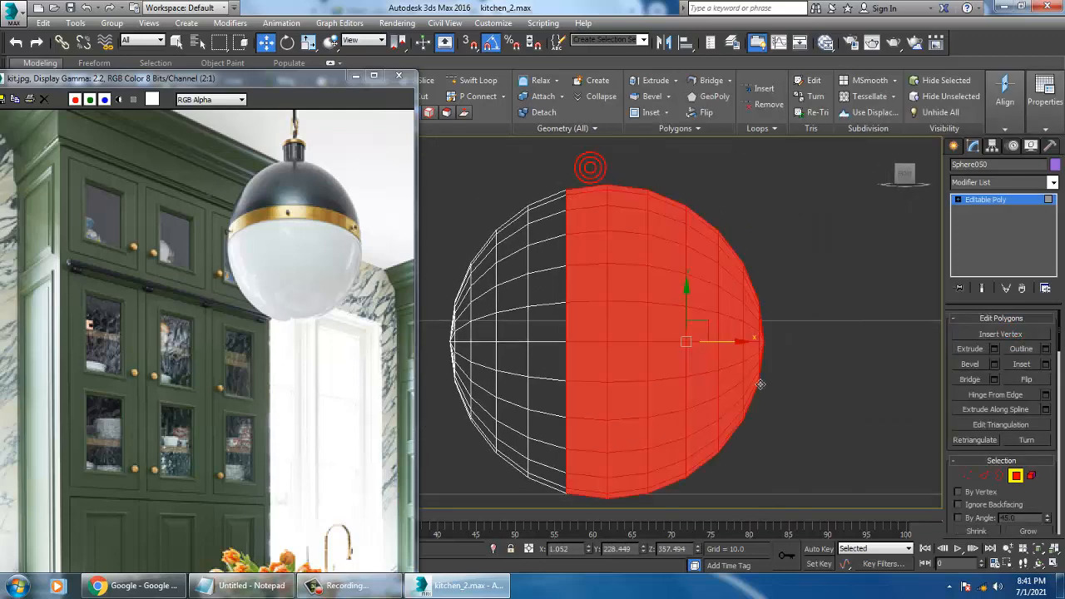
key("Delete")
scroll(696, 269, "down", 6)
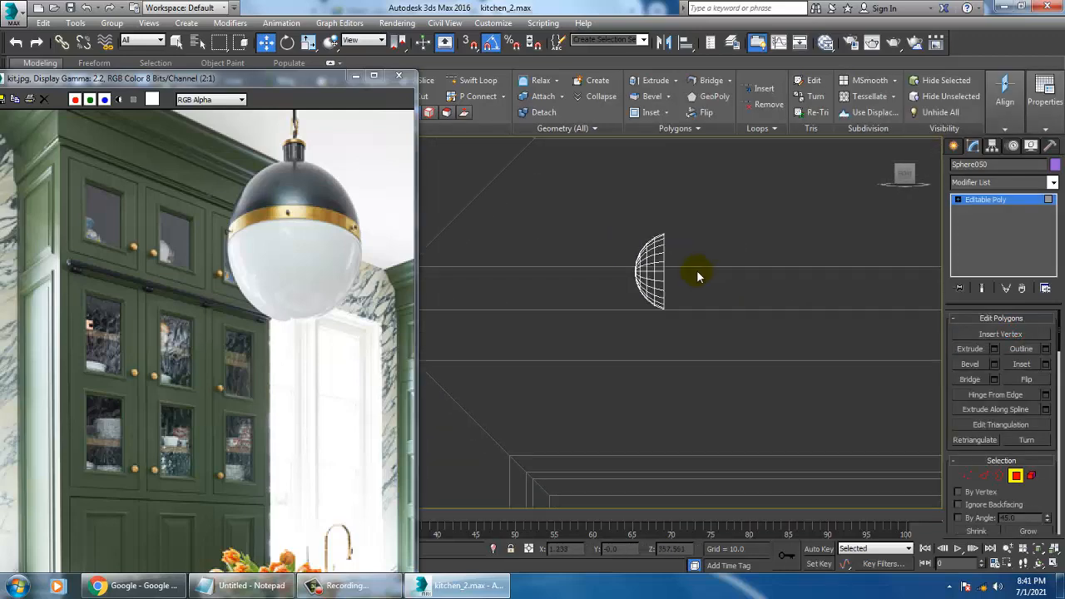
left_click(998, 208)
scroll(702, 304, "down", 3)
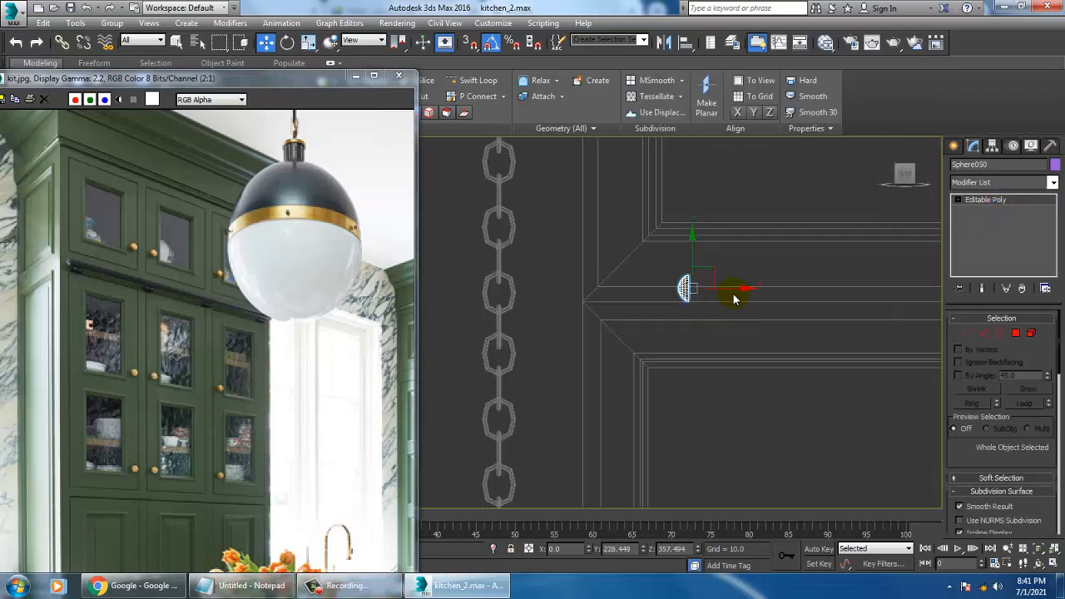
- Move the half sphere along X to the left end of the strip between the top and middle door rows
left_click_drag(733, 294, 672, 303)
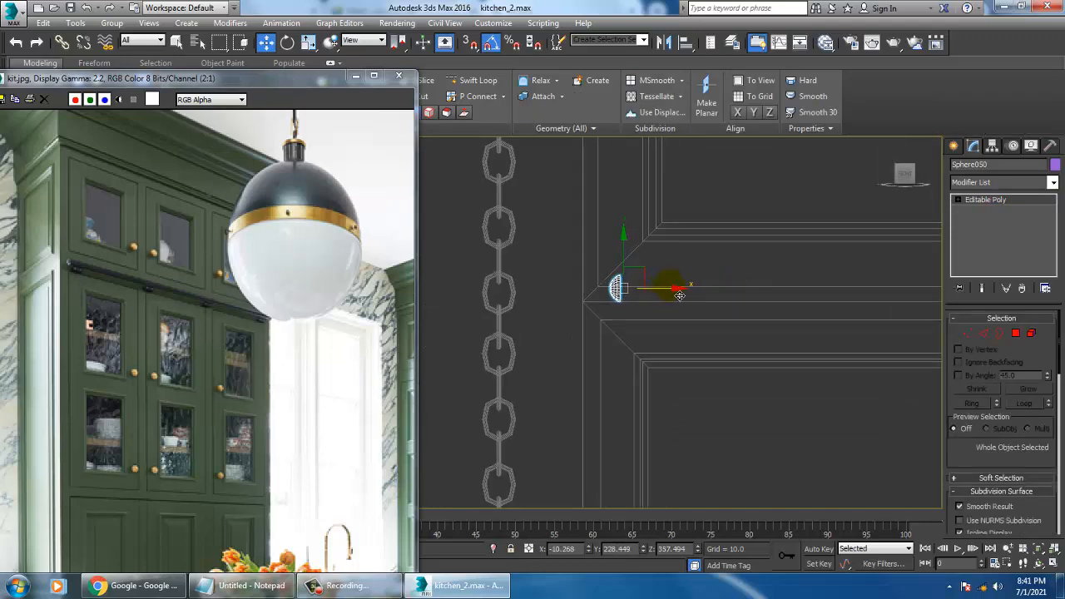
scroll(732, 308, "down", 3)
middle_click_drag(732, 308, 606, 247)
scroll(571, 387, "down", 4)
scroll(585, 302, "up", 2)
middle_click_drag(581, 306, 597, 313)
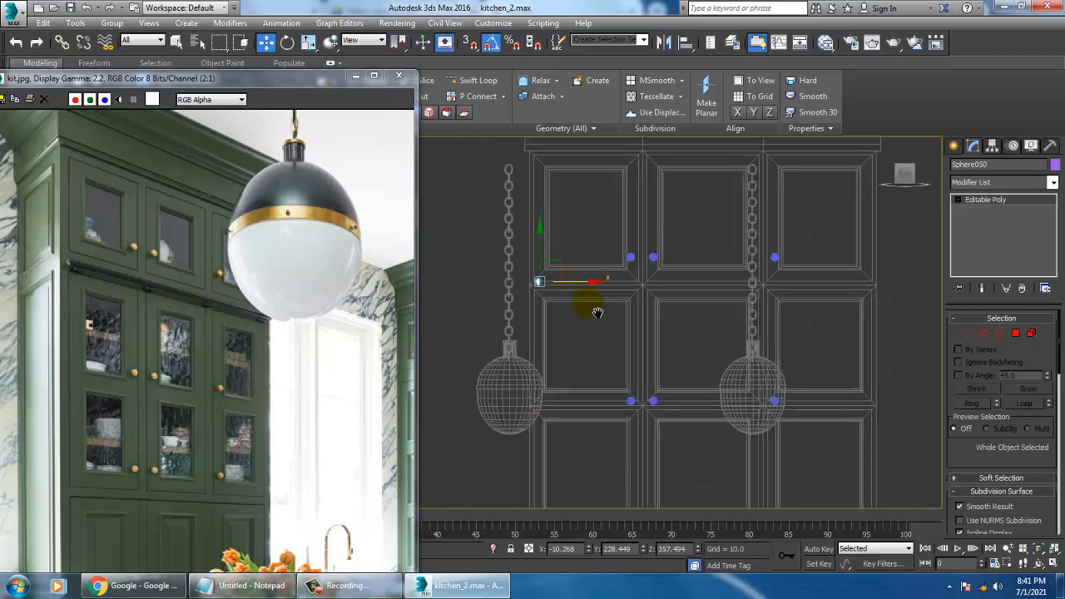
scroll(597, 312, "up", 2)
- Mirror the half sphere on X as a copy and move the copy to the right end of the same door strip
left_click(661, 46)
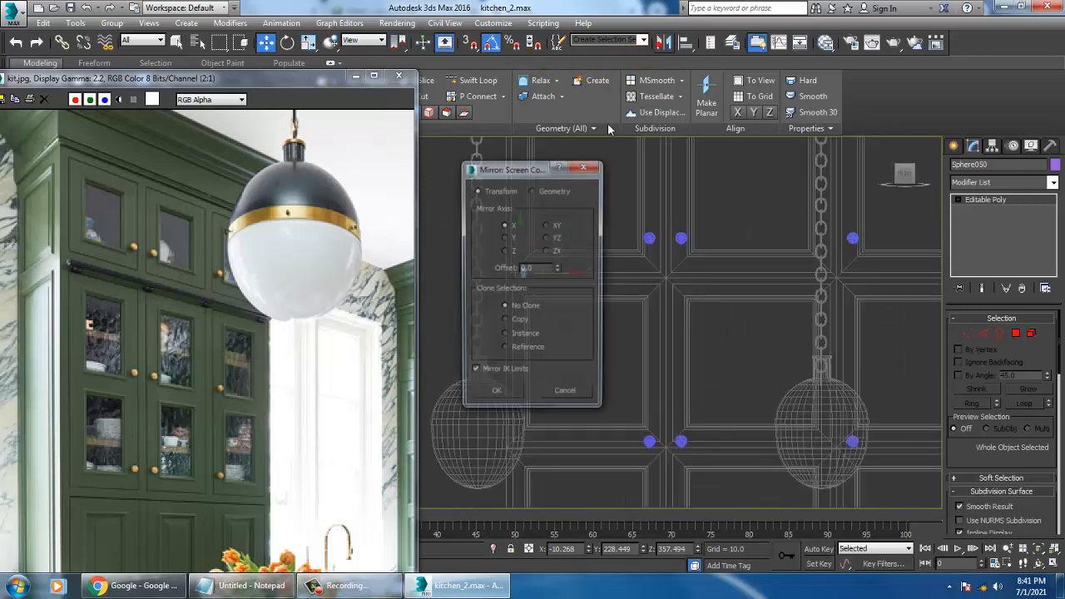
left_click(504, 320)
left_click(497, 395)
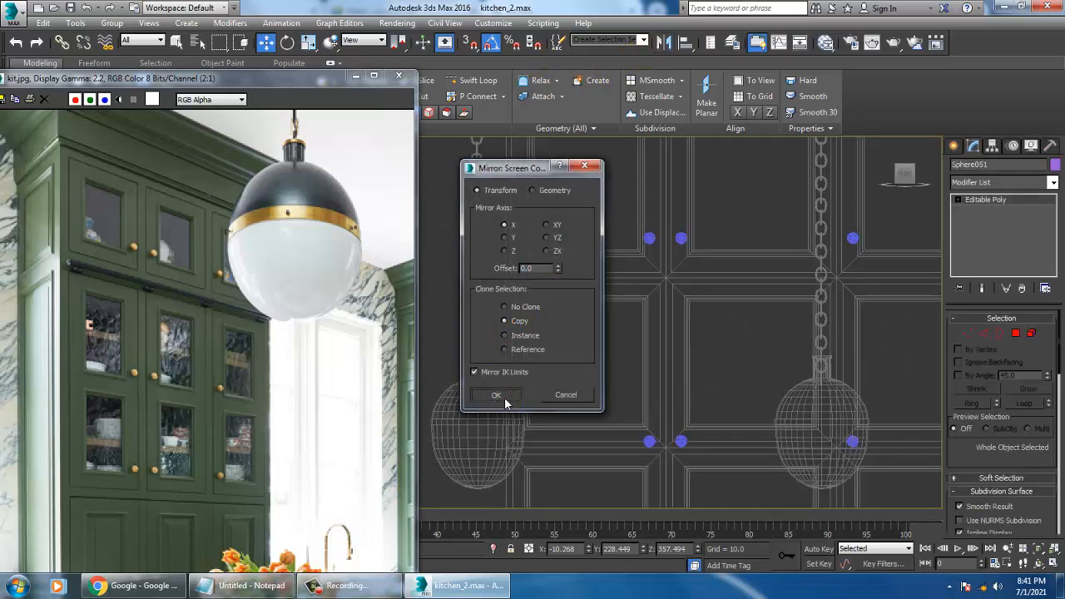
left_click_drag(583, 283, 885, 292)
middle_click_drag(795, 295, 558, 312)
left_click_drag(630, 300, 790, 306)
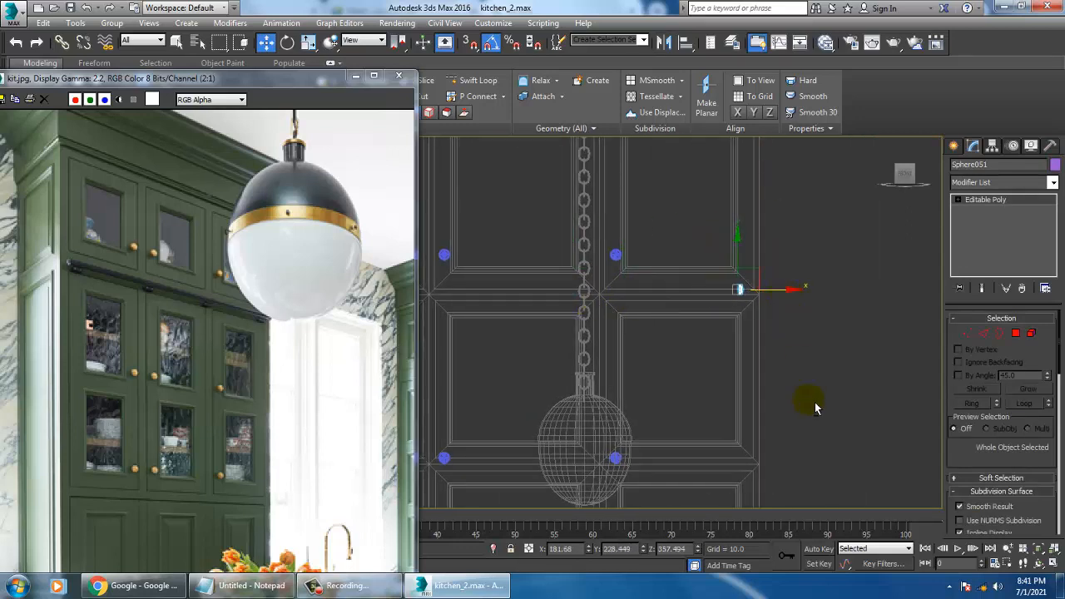
- Attach the left half sphere to the right one so both rail ends form a single object
key("alt+w")
key("alt+w")
key("z")
scroll(742, 427, "down", 6)
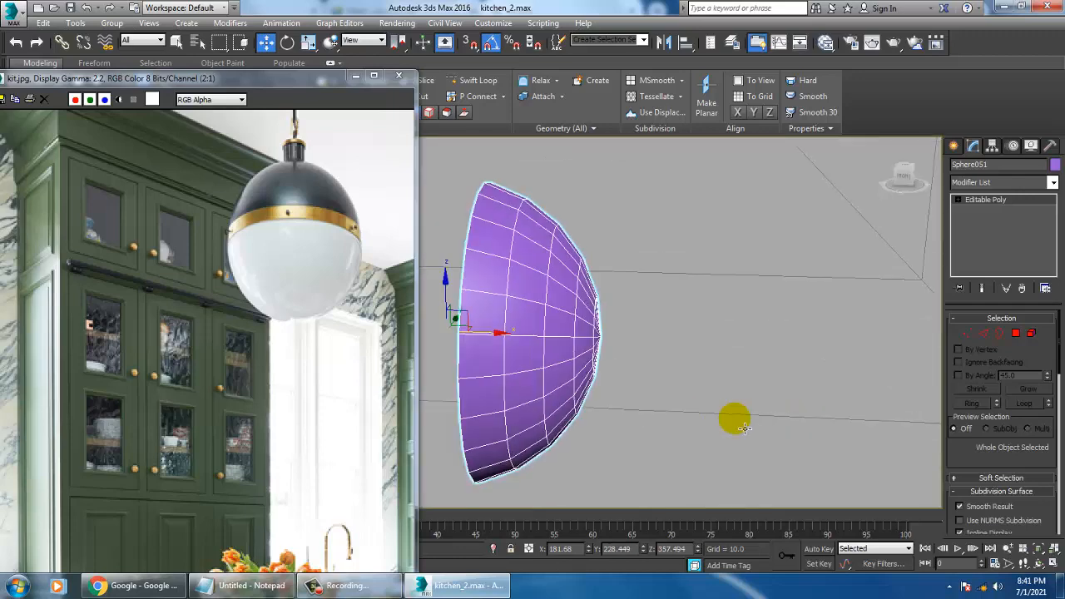
middle_click_drag(668, 412, 772, 389)
left_click_drag(946, 474, 959, 223)
scroll(964, 487, "down", 5)
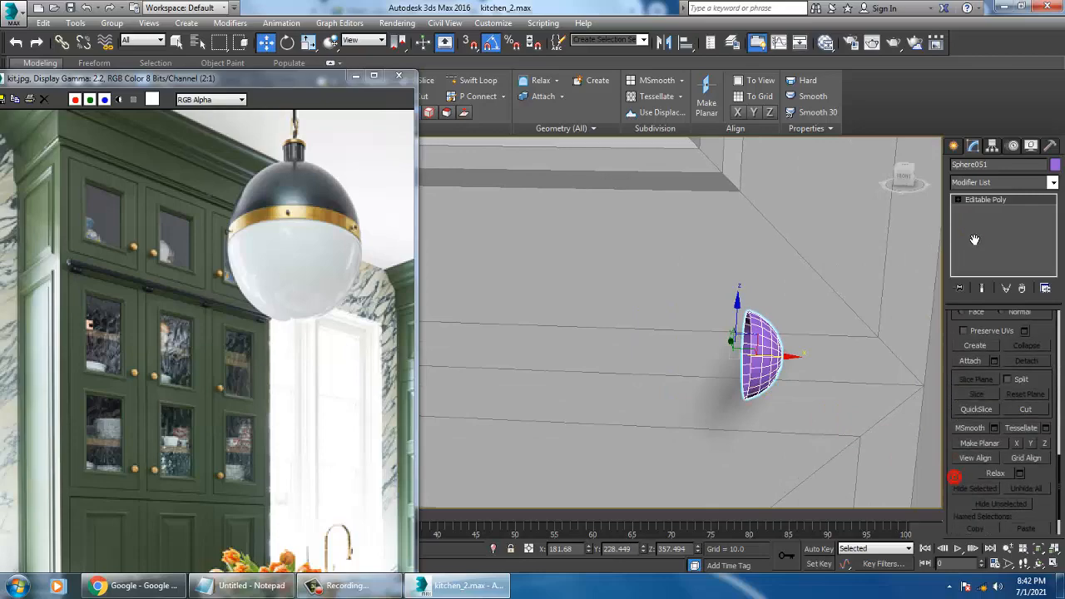
left_click(977, 364)
middle_click_drag(775, 372, 990, 353)
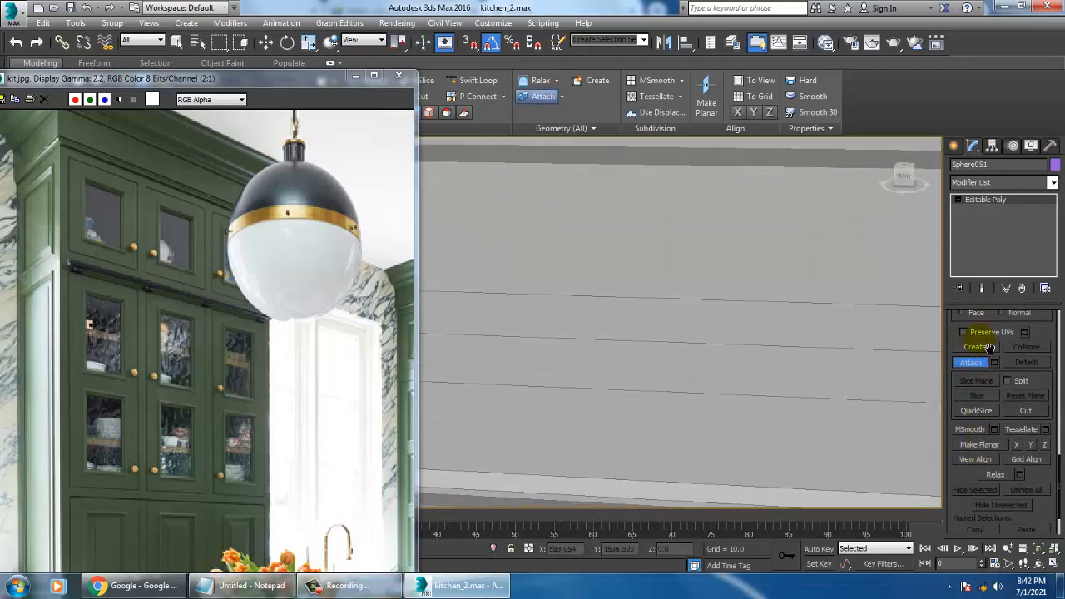
scroll(620, 375, "down", 5)
middle_click_drag(623, 378, 761, 359)
scroll(761, 359, "down", 4)
middle_click_drag(646, 347, 666, 357)
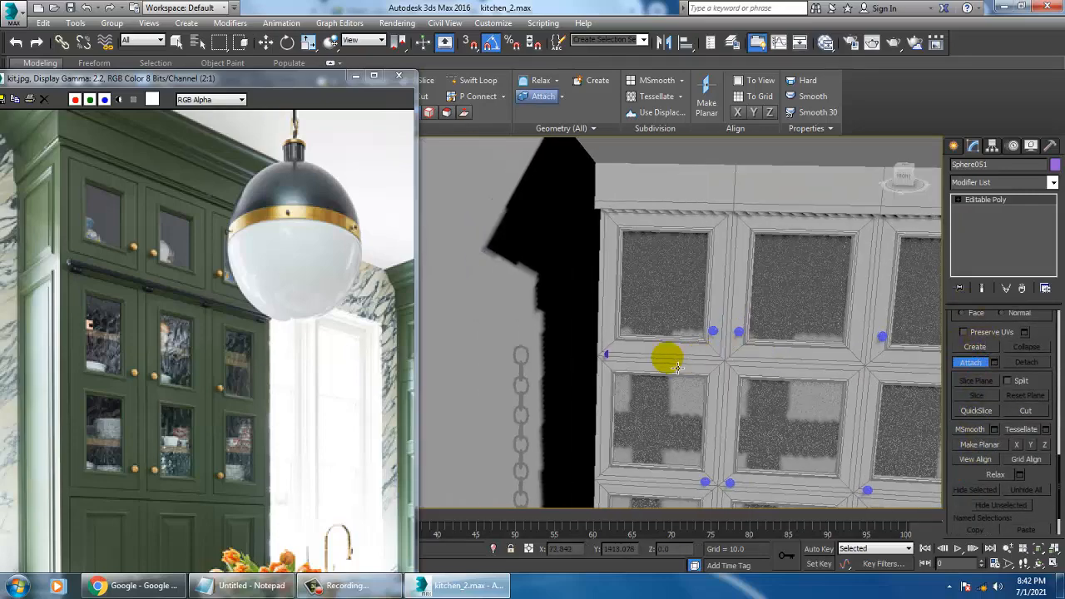
right_click(616, 364)
- Select the open borders of both half spheres, at the left and right ends of the cabinet
scroll(616, 364, "up", 4)
middle_click_drag(616, 363, 693, 349, "alt")
scroll(695, 348, "up", 4)
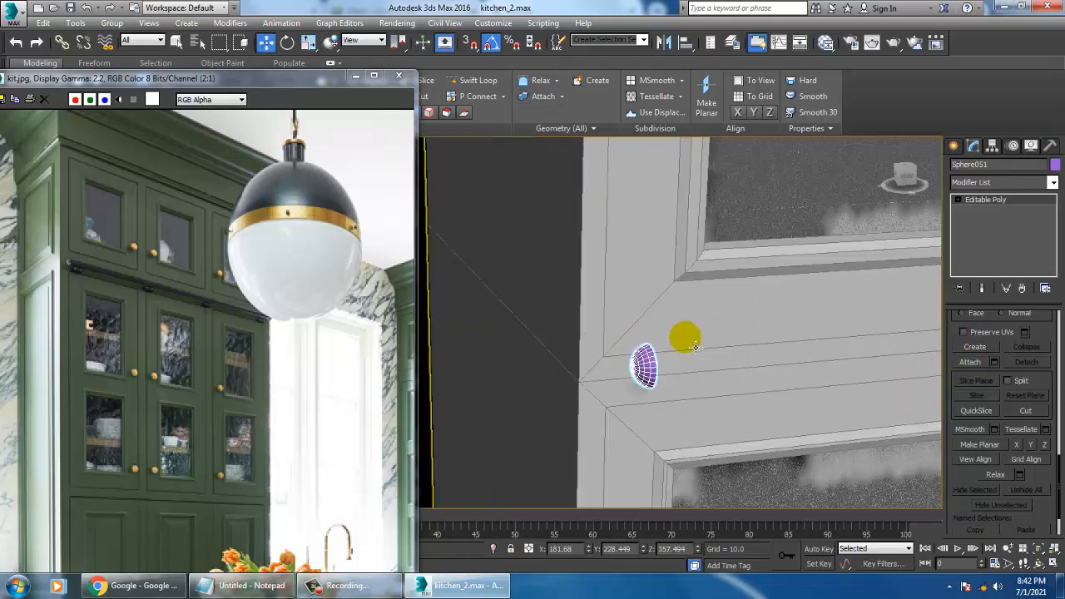
key("3")
left_click(656, 364)
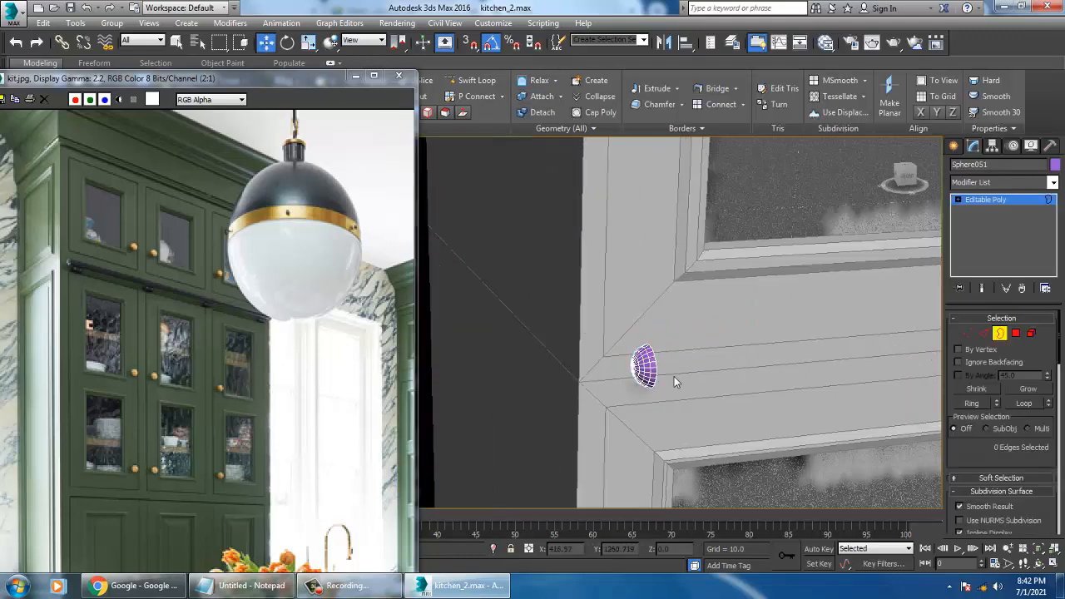
scroll(674, 376, "up", 3)
middle_click_drag(892, 344, 516, 340)
scroll(516, 341, "down", 5)
middle_click_drag(665, 344, 471, 373)
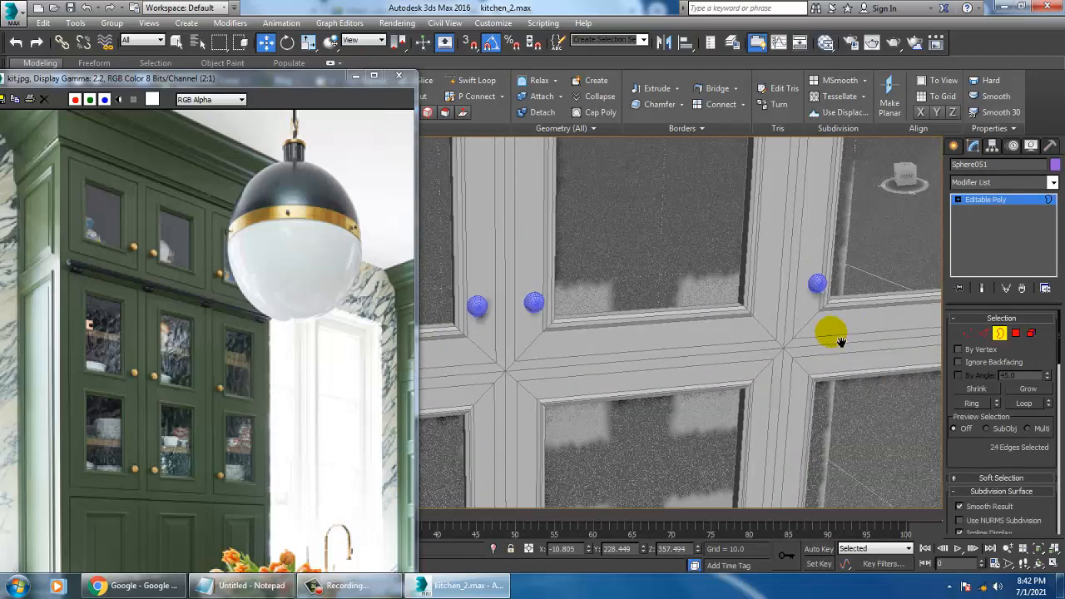
middle_click_drag(856, 337, 609, 365)
scroll(732, 358, "up", 3)
middle_click_drag(754, 372, 732, 377)
scroll(736, 379, "up", 4)
middle_click_drag(785, 358, 737, 435)
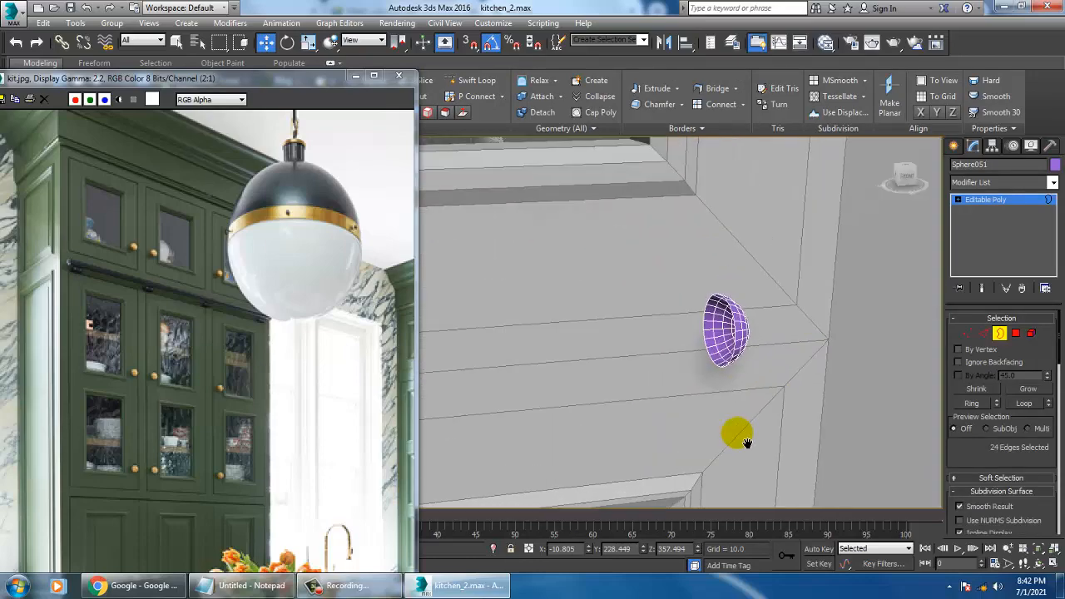
scroll(732, 357, "up", 1)
scroll(750, 292, "up", 1)
left_click(733, 316, "ctrl")
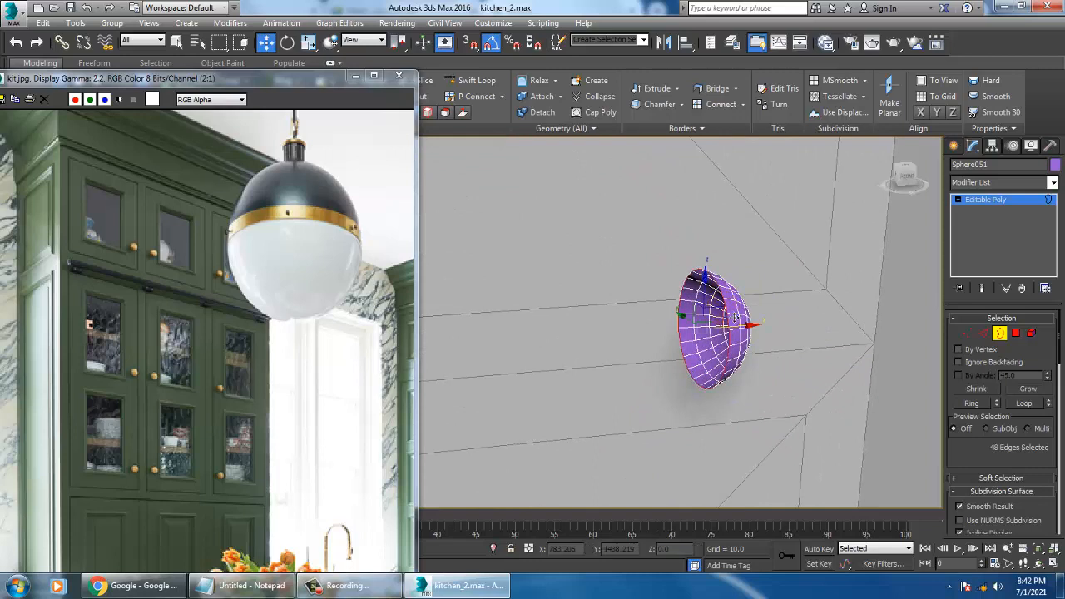
- Bridge the two selected borders to form one continuous rail across the cabinet front
scroll(970, 450, "down", 5)
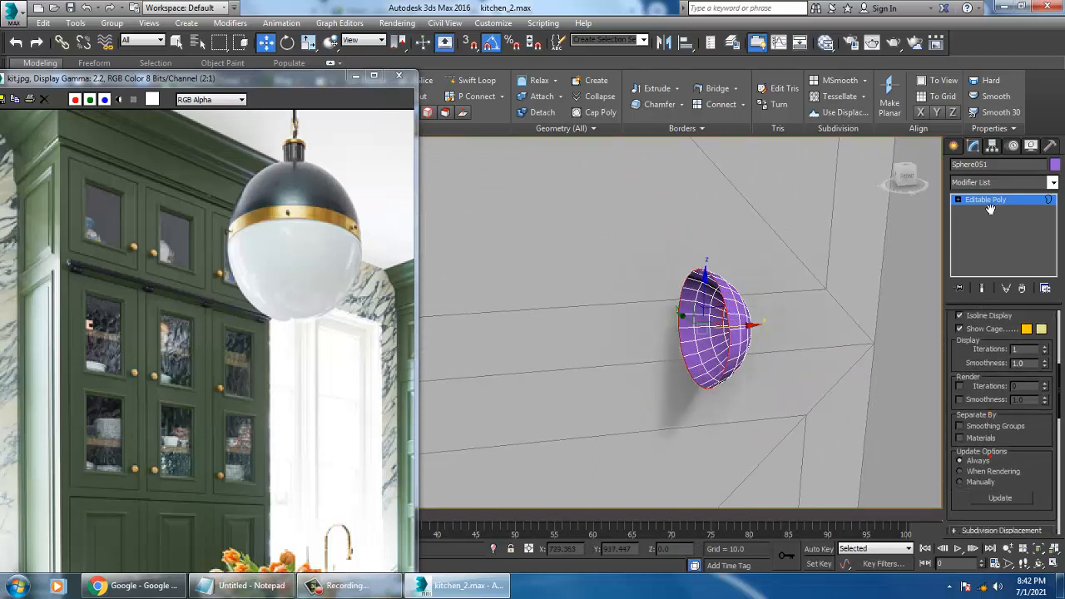
scroll(970, 440, "up", 7)
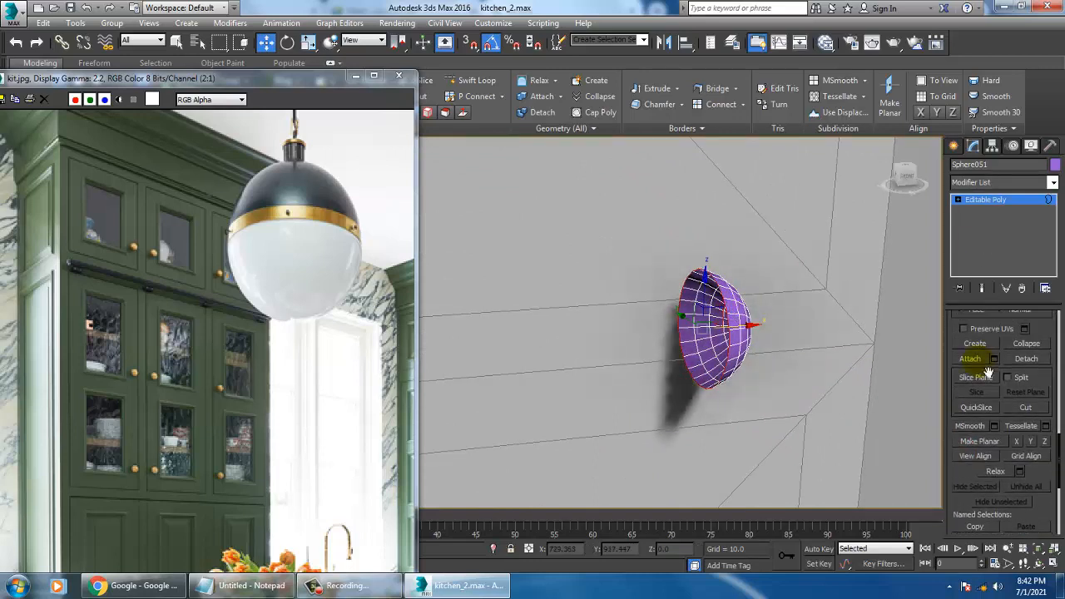
scroll(986, 362, "up", 3)
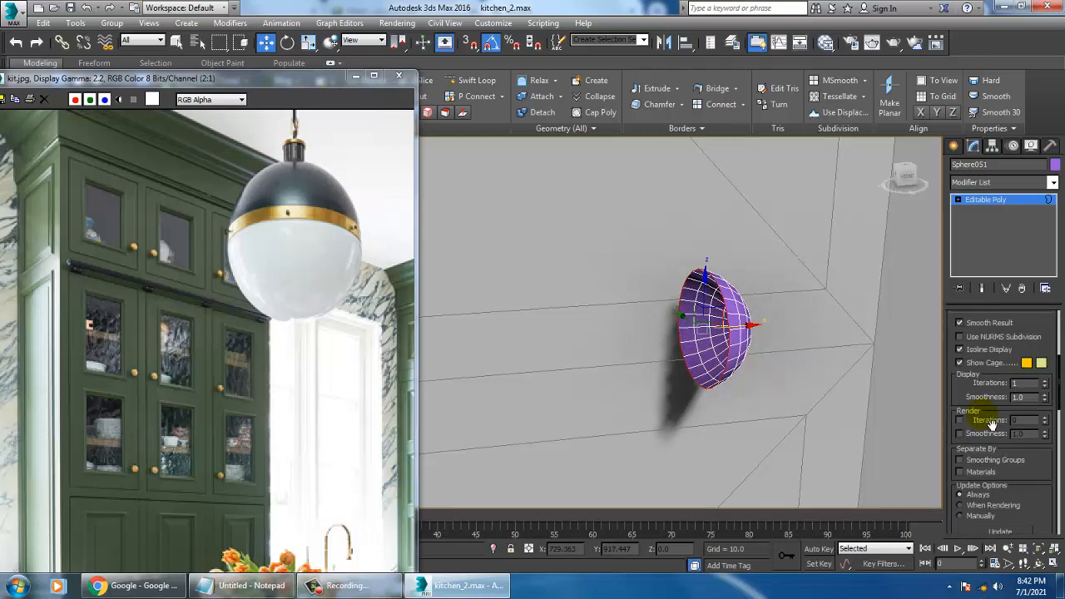
left_click_drag(992, 582, 990, 86)
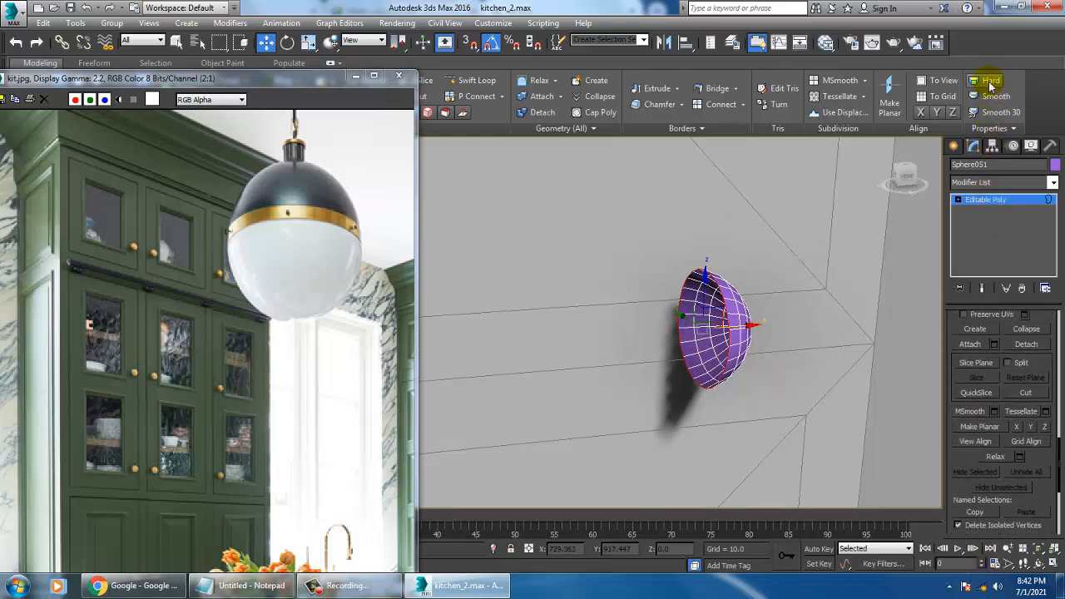
left_click_drag(970, 492, 979, 166)
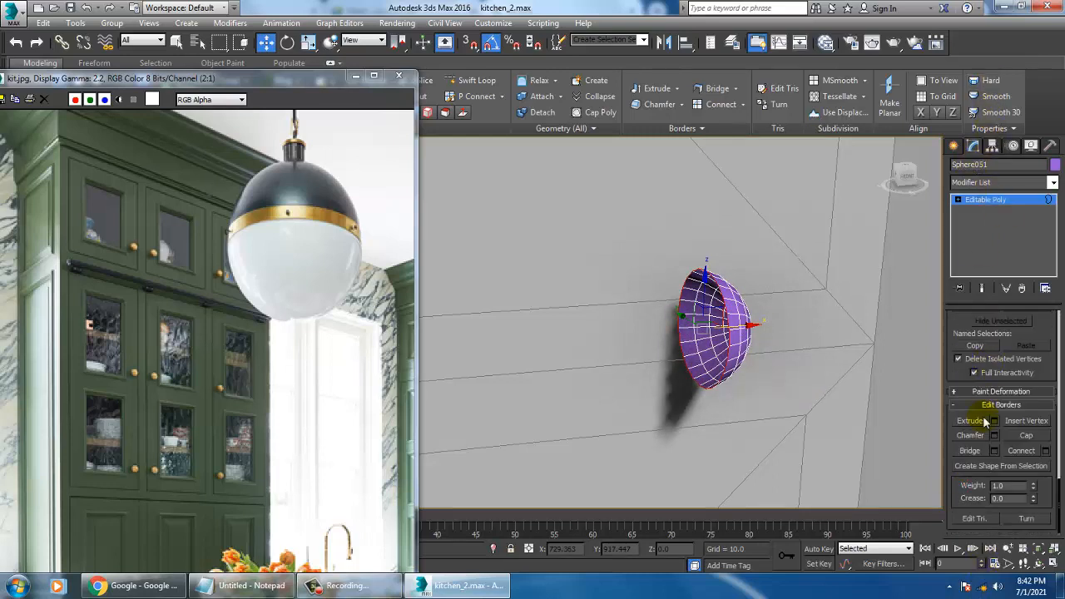
left_click(971, 451)
scroll(744, 369, "down", 5)
middle_click_drag(744, 369, 770, 334)
scroll(732, 364, "up", 4)
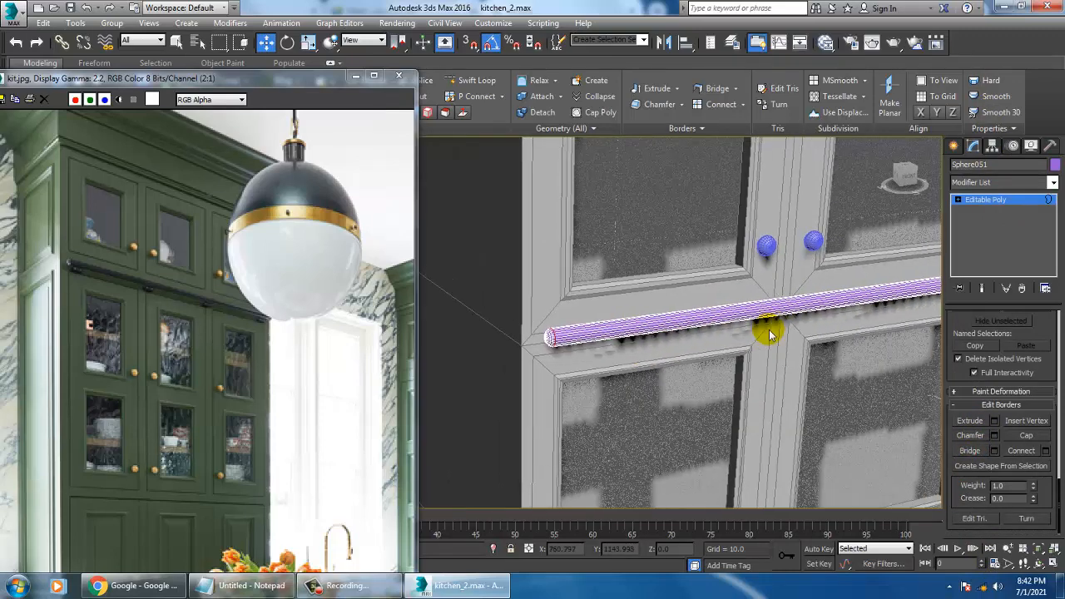
- Leave border editing and isolate the rail from the rest of the scene
left_click(990, 200)
key("alt+q")
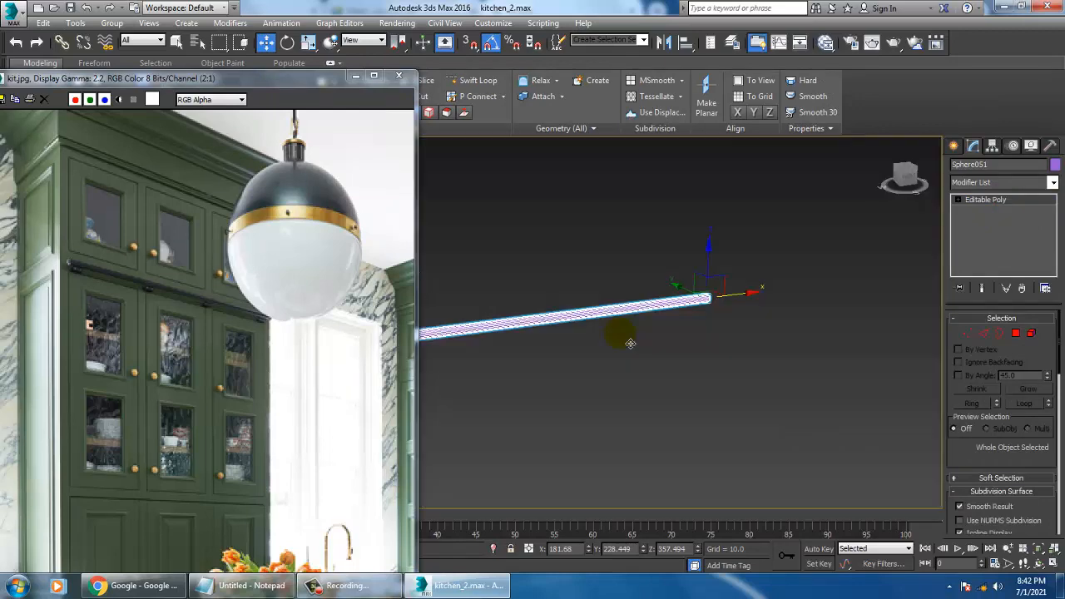
middle_click_drag(630, 343, 662, 326, "alt")
scroll(662, 326, "up", 2)
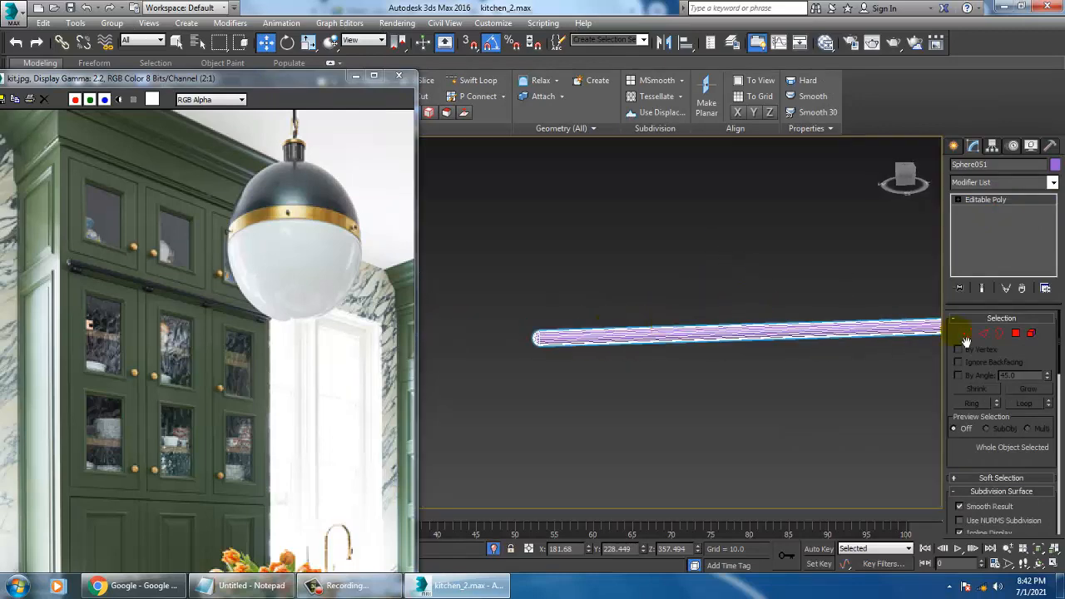
- Select the rail's lengthwise edges and connect them with two segments
left_click(984, 333)
key("ctrl+a")
scroll(1059, 431, "down", 5)
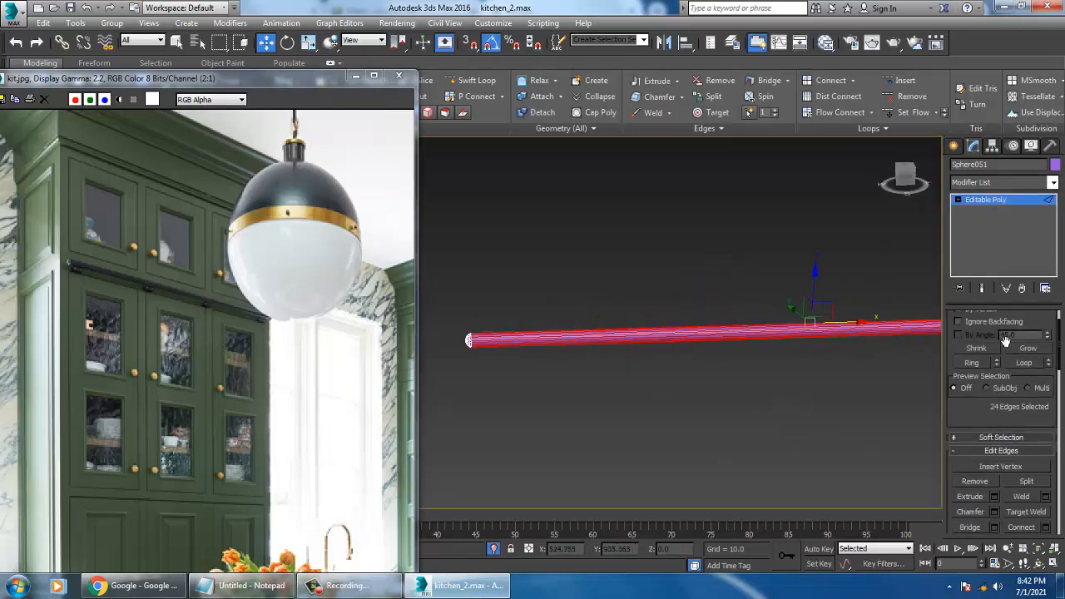
left_click(1045, 379)
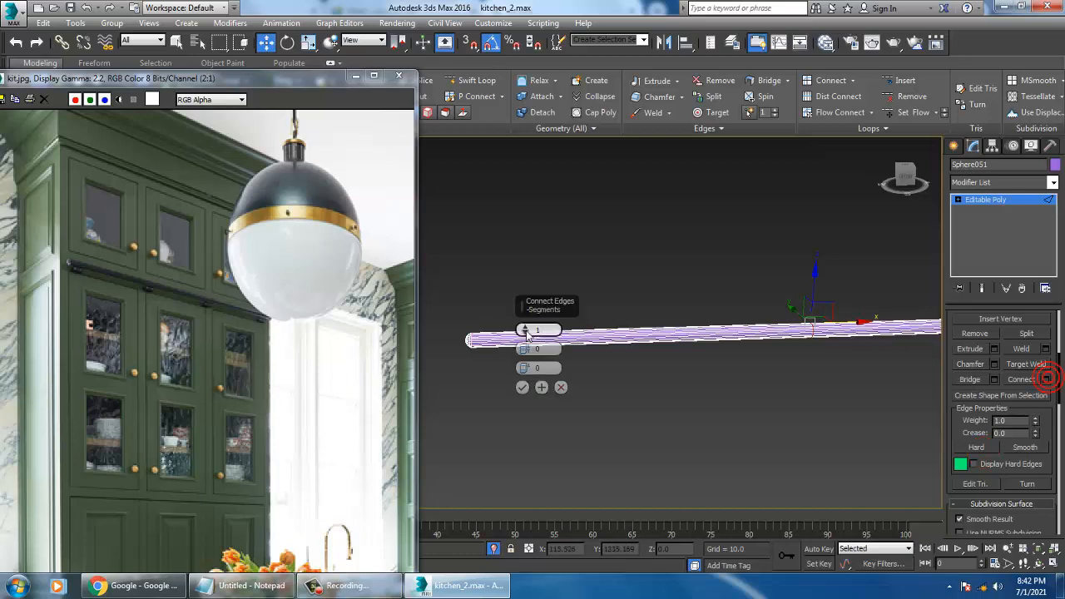
left_click(521, 387)
- In the Front view, move the vertices of both new edge loops close together near the rail's left end
key("alt+w")
right_click(726, 248)
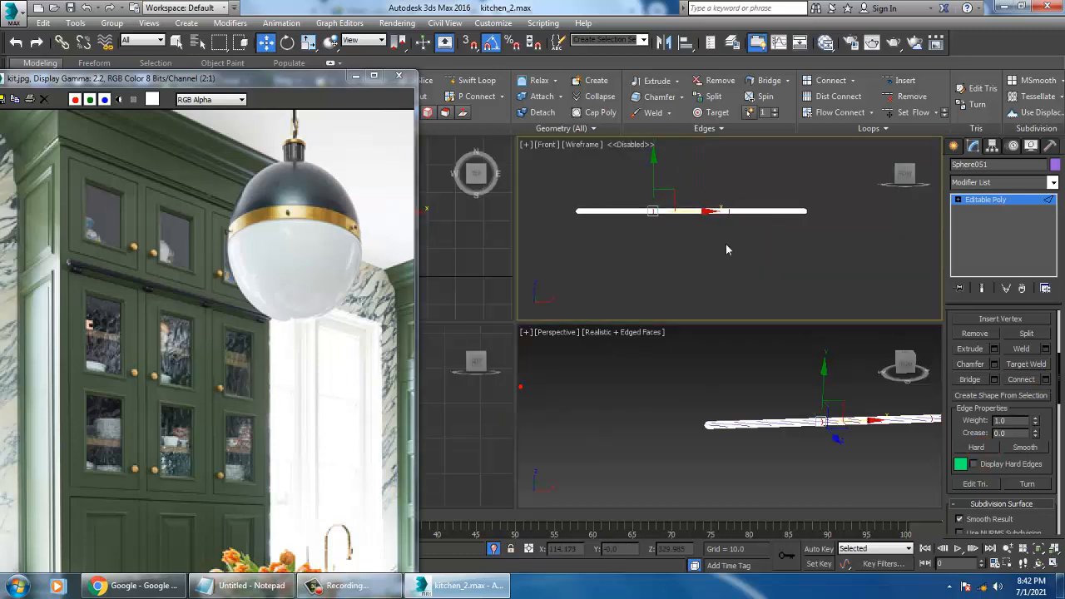
key("alt+w")
key("1")
middle_click_drag(517, 303, 726, 302)
left_click_drag(623, 261, 551, 306)
left_click_drag(778, 223, 839, 341)
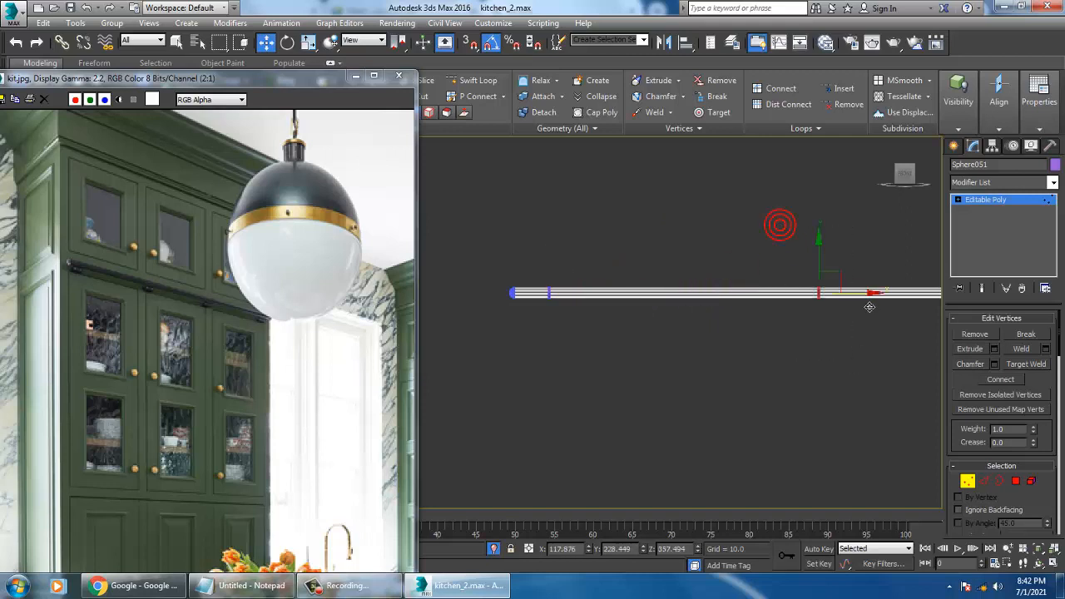
left_click_drag(868, 307, 686, 316)
left_click_drag(624, 329, 618, 329)
middle_click_drag(629, 330, 454, 358)
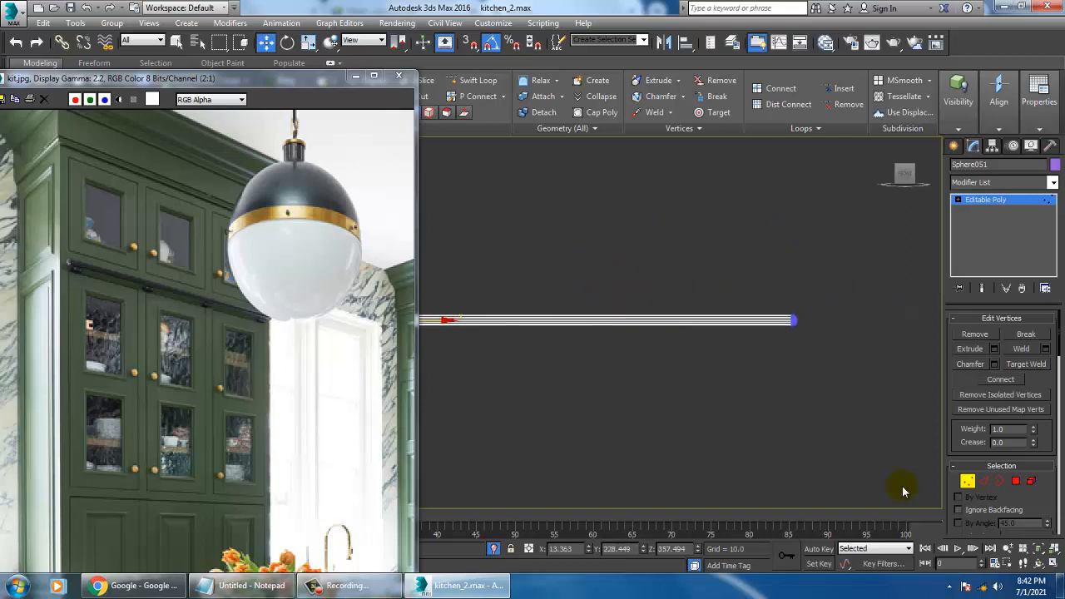
- Connect the rail's remaining long lengthwise edges with two segments and switch to vertex editing
left_click(984, 481)
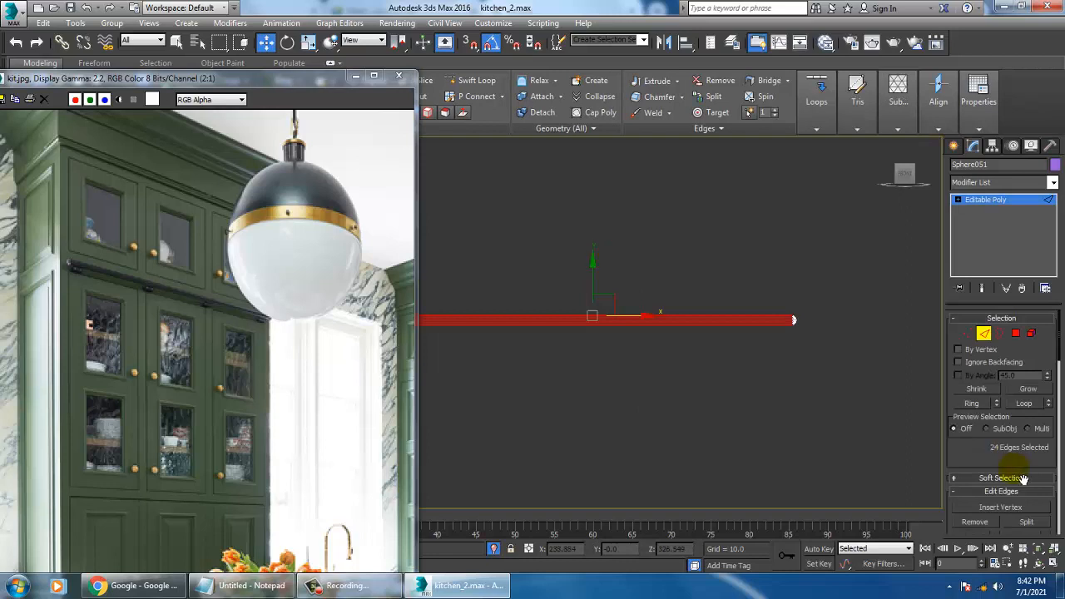
scroll(1051, 458, "down", 5)
left_click(1044, 419)
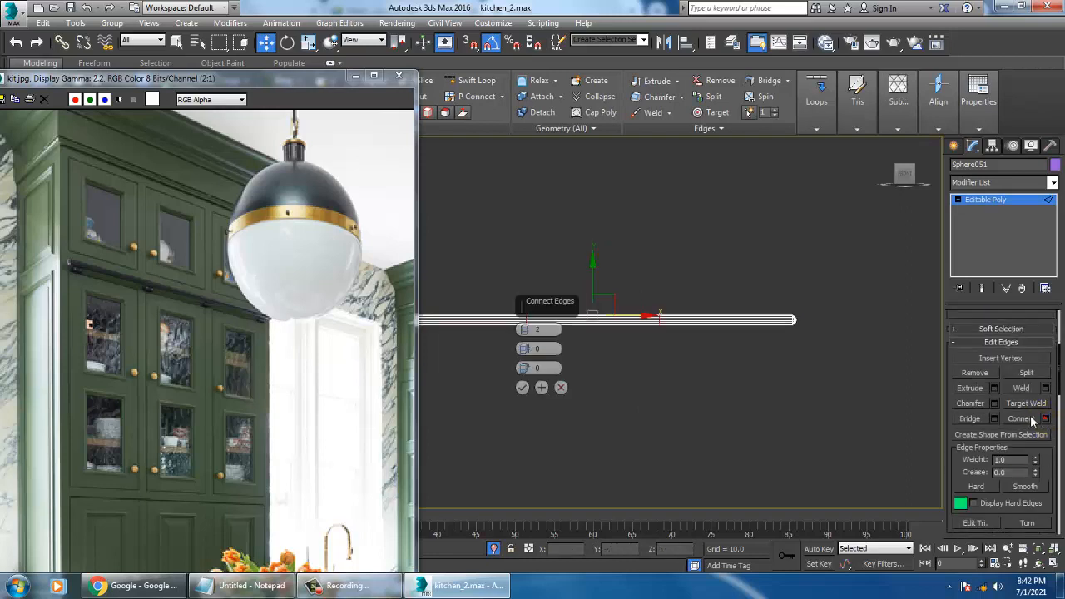
left_click(521, 388)
key("1")
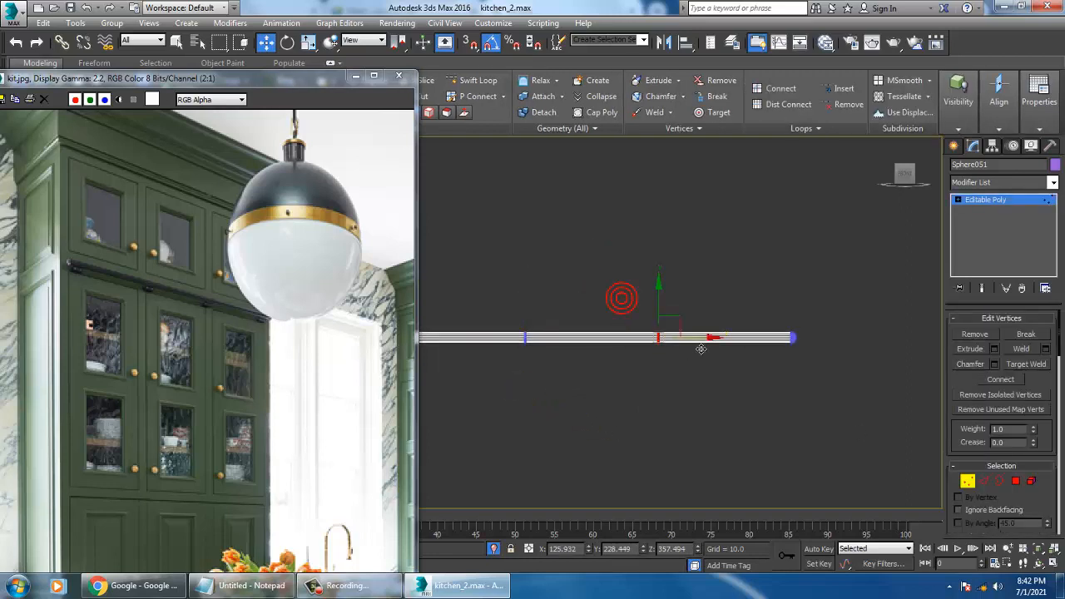
- Move the vertices of both new edge loops close together near the rail's right end
left_click_drag(776, 349, 798, 347)
middle_click_drag(684, 341, 715, 342)
left_click_drag(832, 348, 822, 347)
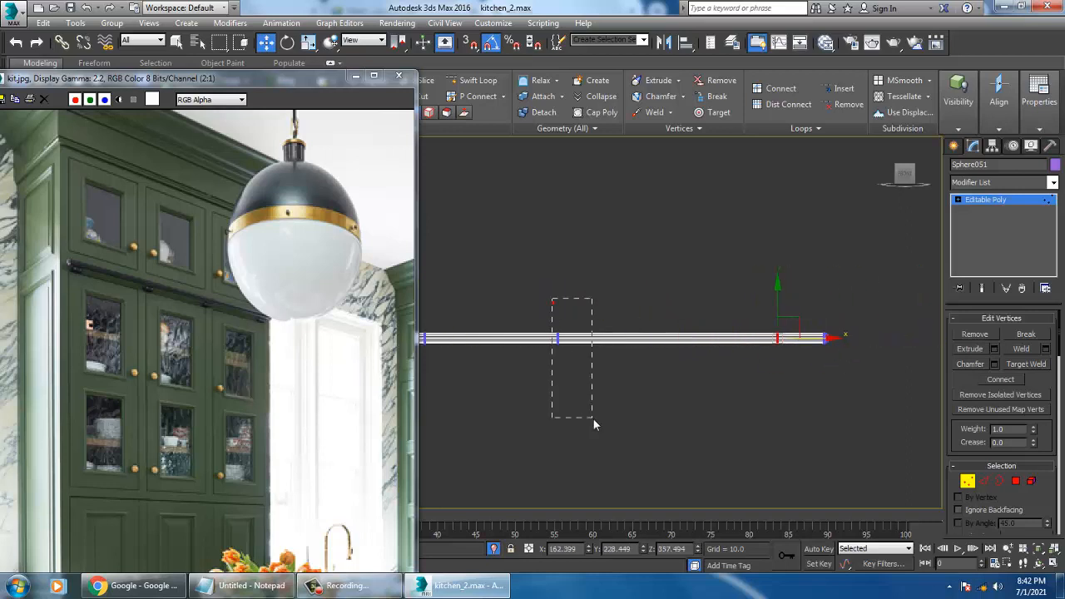
left_click_drag(593, 419, 583, 393)
left_click_drag(602, 350, 718, 351)
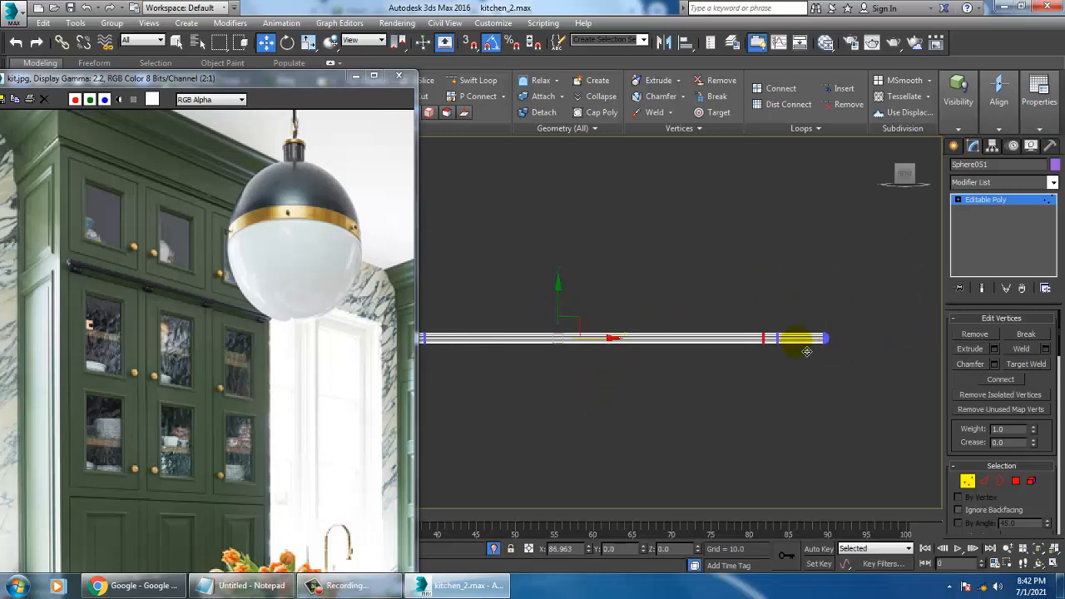
left_click_drag(800, 350, 803, 351)
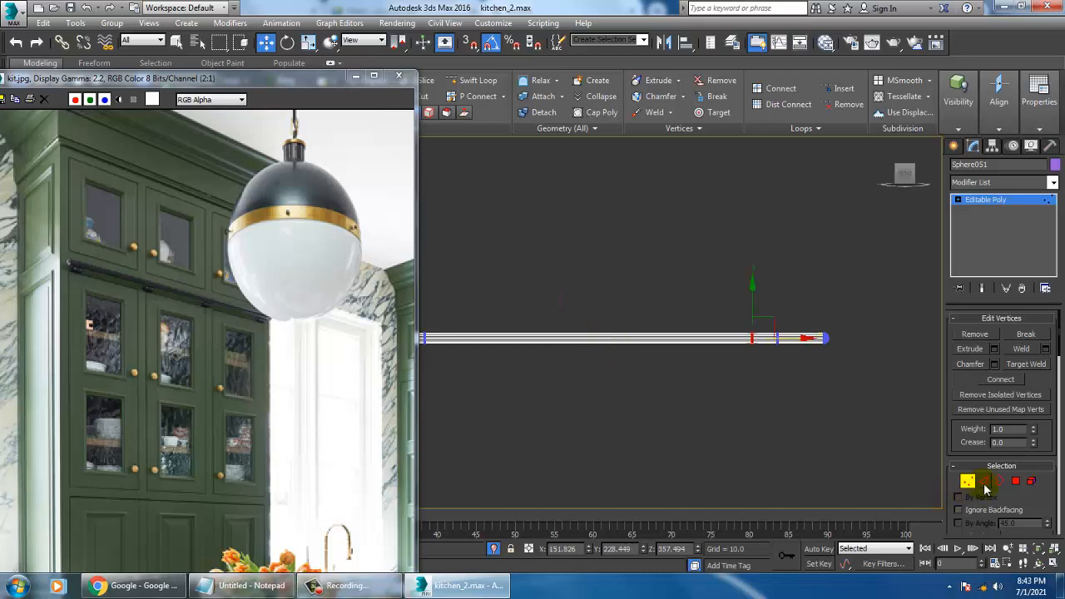
- Connect the rail's long middle edges with two segments and move both new loops close together around the rail's center
left_click(983, 481)
scroll(1031, 480, "down", 3)
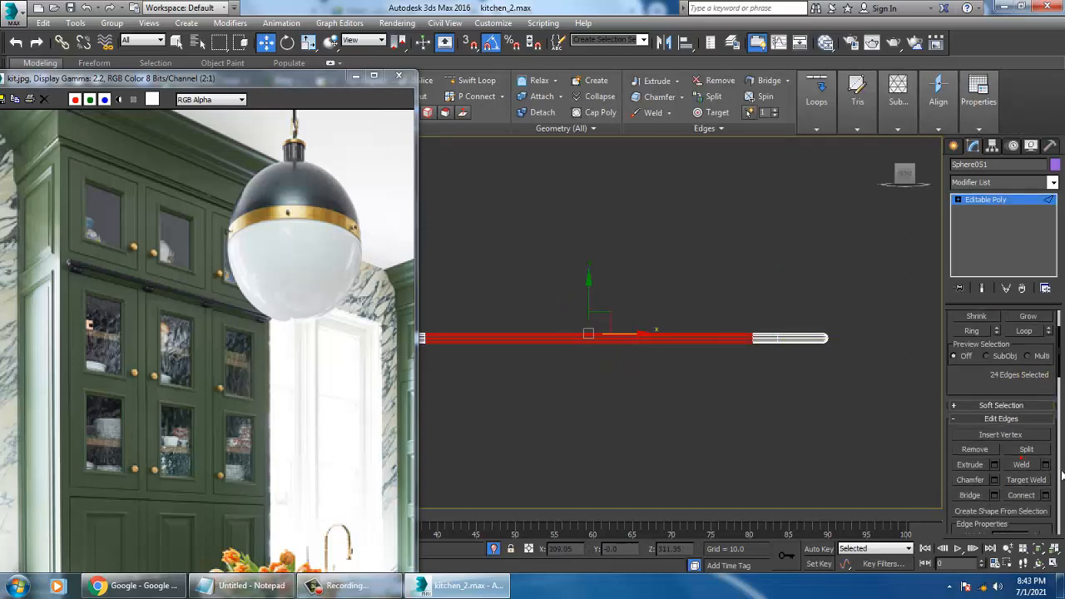
left_click(1048, 495)
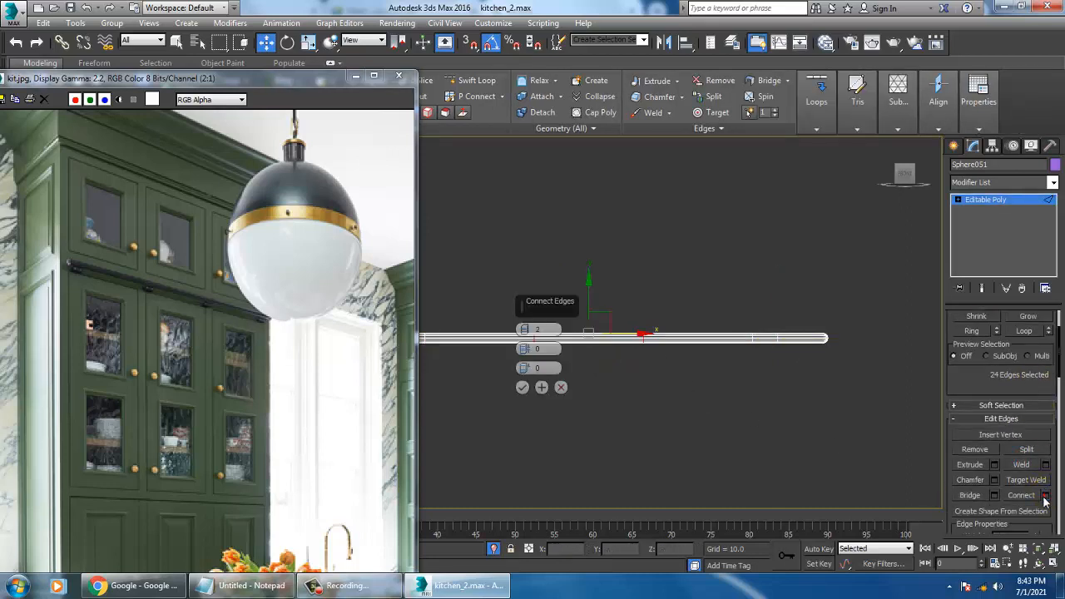
left_click(517, 387)
key("1")
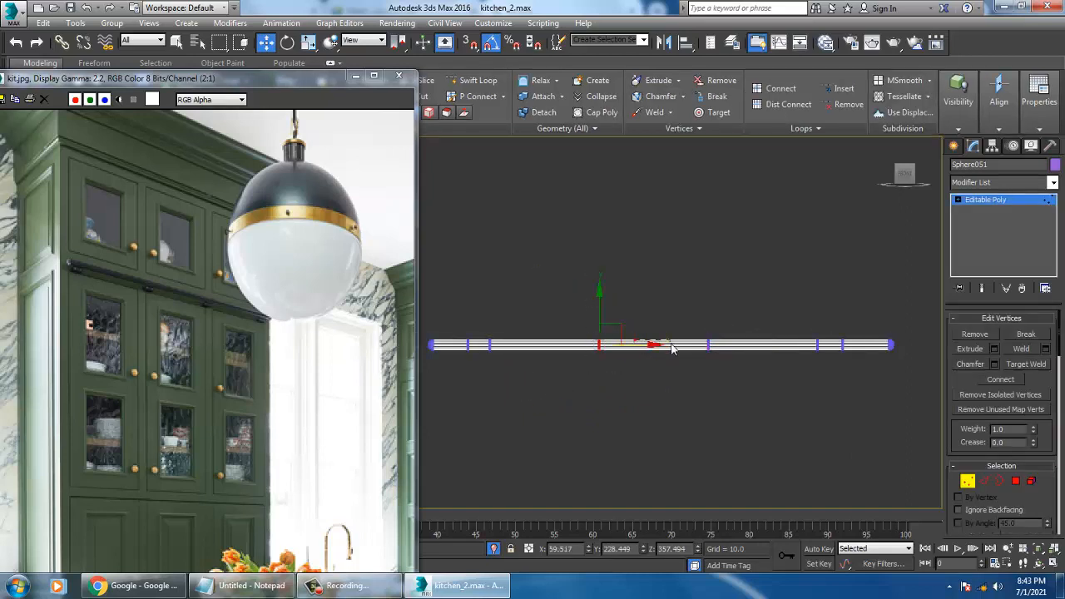
left_click_drag(643, 348, 684, 357)
left_click_drag(689, 320, 715, 356)
- Select the cabinet-facing polygon between each of the three close loop pairs along the rail in the Perspective view
key("alt+w")
middle_click(860, 397)
key("alt+w")
middle_click_drag(860, 396, 830, 335, "alt")
scroll(830, 336, "up", 5)
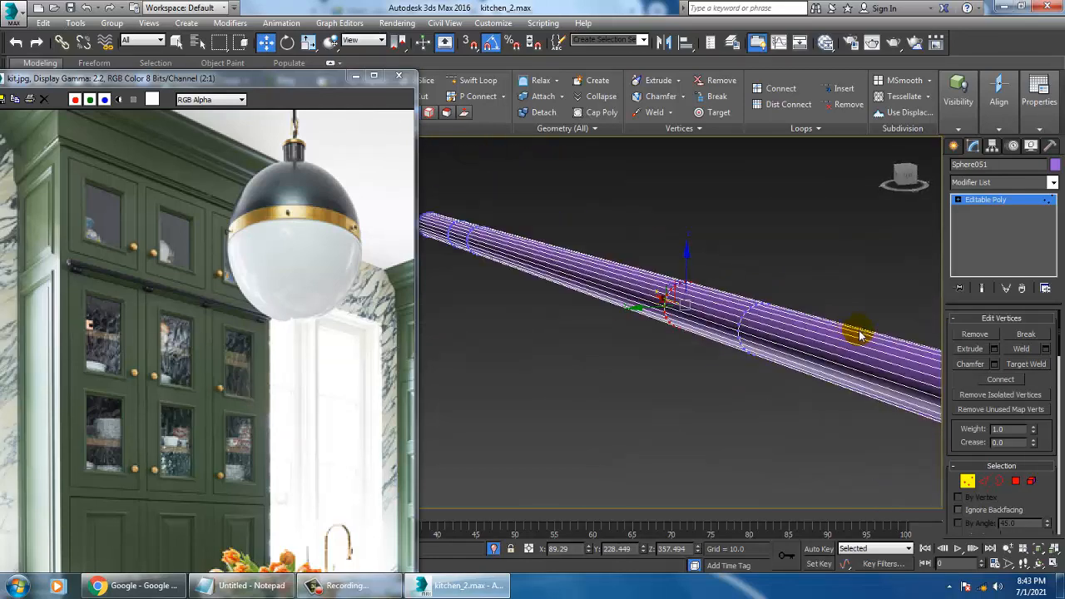
left_click(1016, 483)
middle_click_drag(854, 449, 677, 380)
scroll(677, 380, "down", 4)
scroll(672, 393, "up", 4)
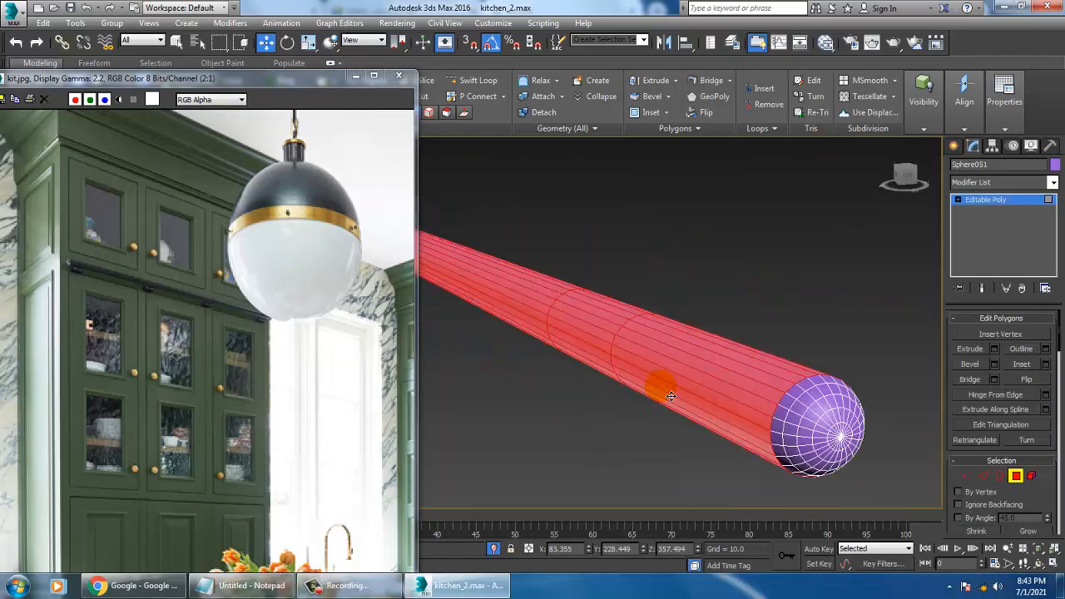
left_click(592, 362)
middle_click_drag(593, 361, 768, 404)
scroll(631, 305, "up", 4)
left_click(527, 225)
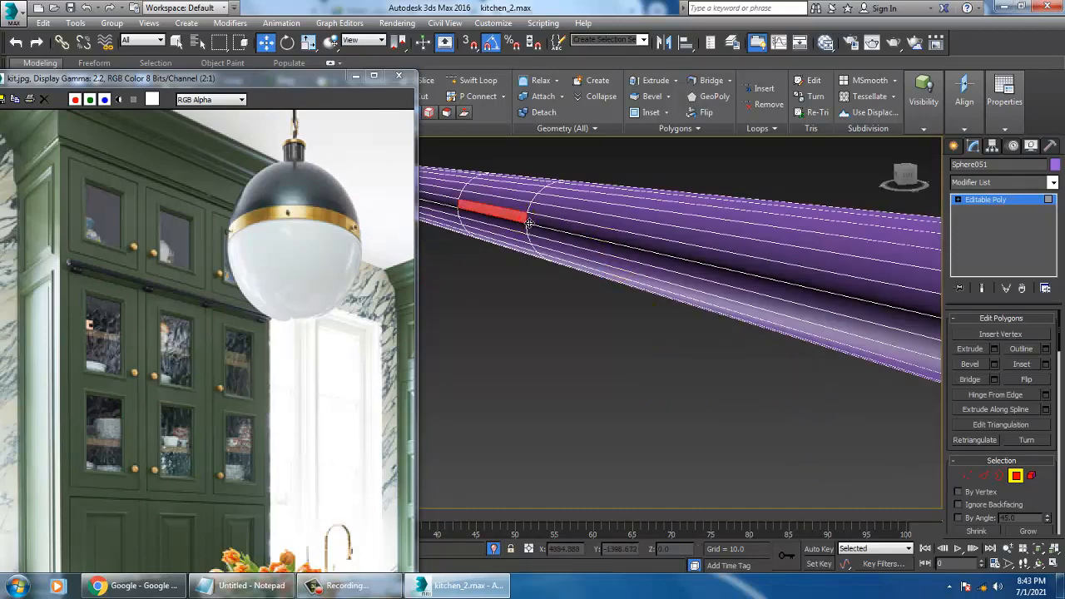
scroll(514, 236, "down", 3)
middle_click_drag(492, 245, 725, 356)
scroll(724, 356, "up", 3)
middle_click_drag(586, 327, 665, 358)
scroll(570, 301, "up", 2)
left_click(548, 284)
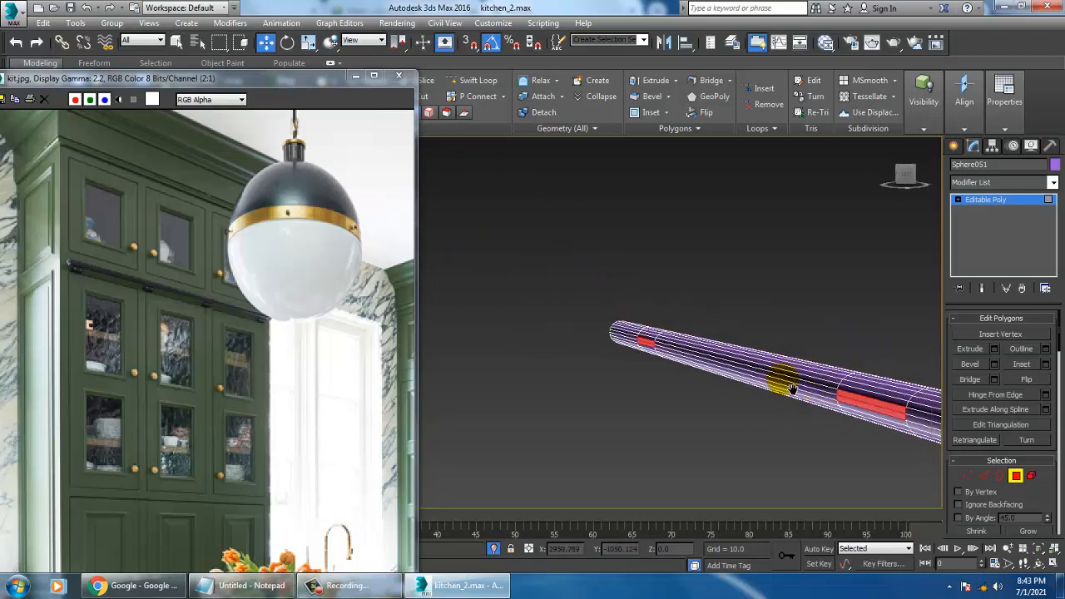
- Extrude the three selected rail polygons by 10.0 to form mounting brackets
scroll(552, 314, "down", 6)
key("alt+w")
middle_click_drag(785, 276, 745, 278)
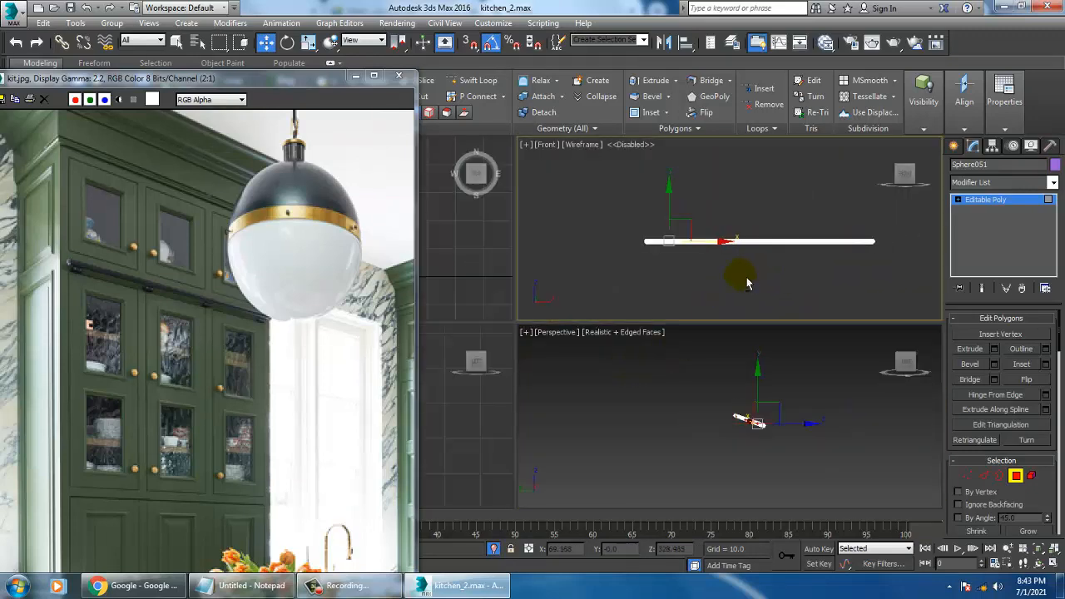
key("alt+w")
middle_click_drag(484, 375, 638, 372)
scroll(638, 373, "up", 2)
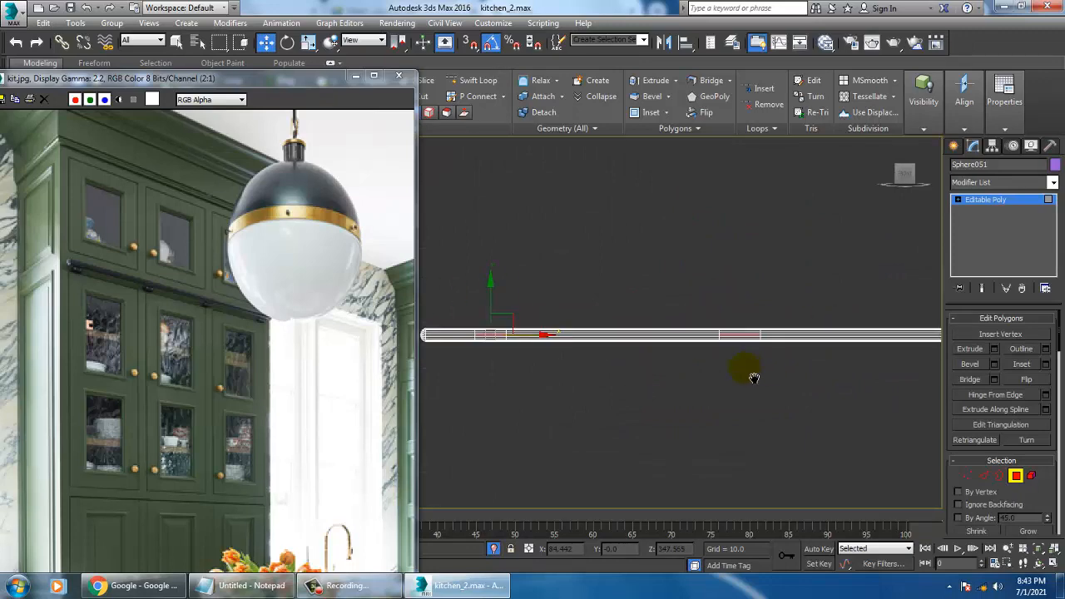
key("alt+w")
key("alt+w")
scroll(769, 407, "up", 5)
middle_click_drag(769, 407, 732, 389)
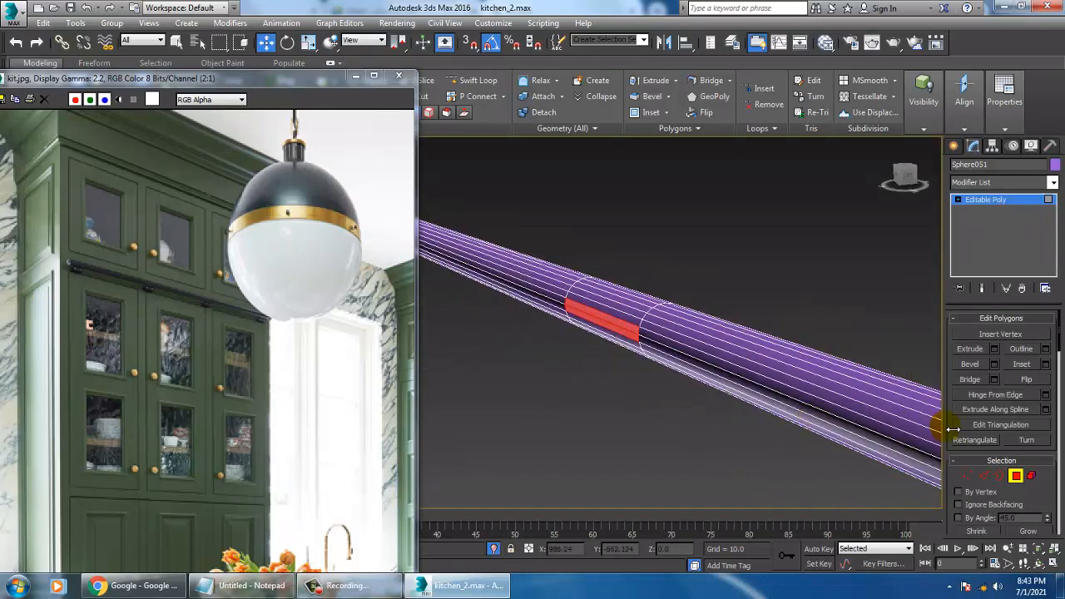
left_click(993, 350)
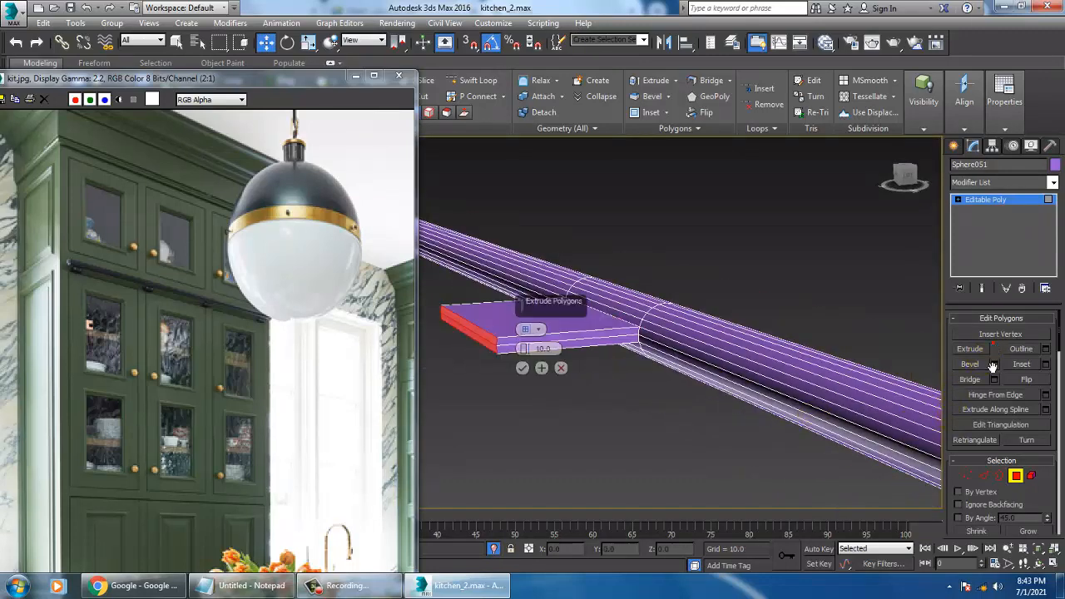
left_click(522, 368)
- Shorten the three brackets by moving their end faces back toward the rail
scroll(536, 376, "down", 3)
middle_click_drag(539, 378, 643, 374, "alt")
scroll(587, 381, "down", 2)
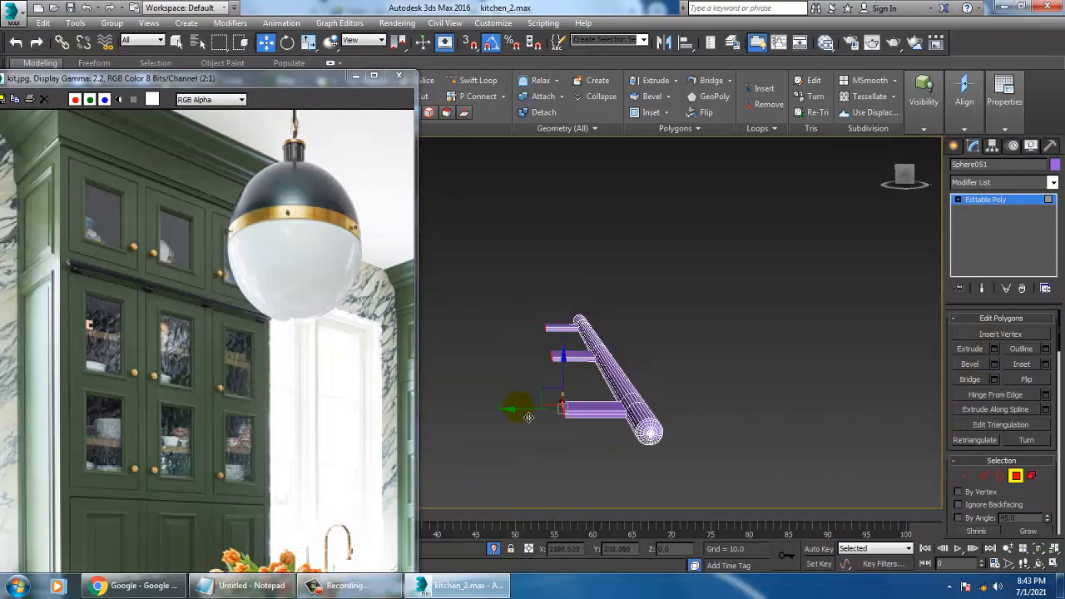
left_click_drag(545, 418, 565, 417)
middle_click_drag(567, 416, 653, 316, "alt")
- Select the underside faces of the three brackets and extrude them by 1.069
left_click_drag(649, 251, 625, 268)
left_click(587, 331)
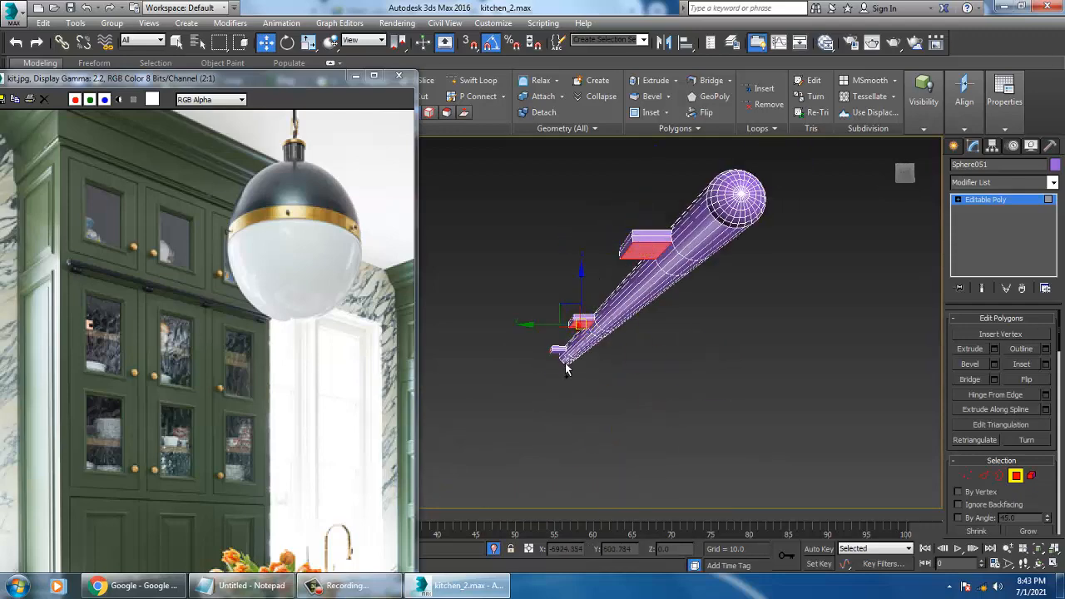
left_click(565, 358)
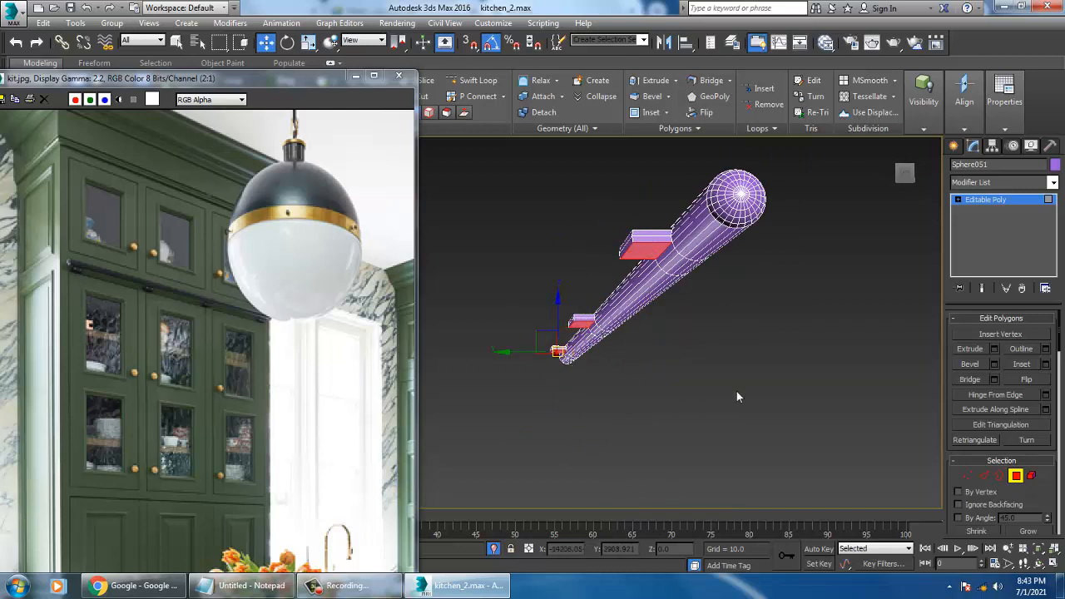
left_click(994, 351)
left_click_drag(524, 350, 541, 405)
middle_click_drag(752, 334, 678, 354, "alt")
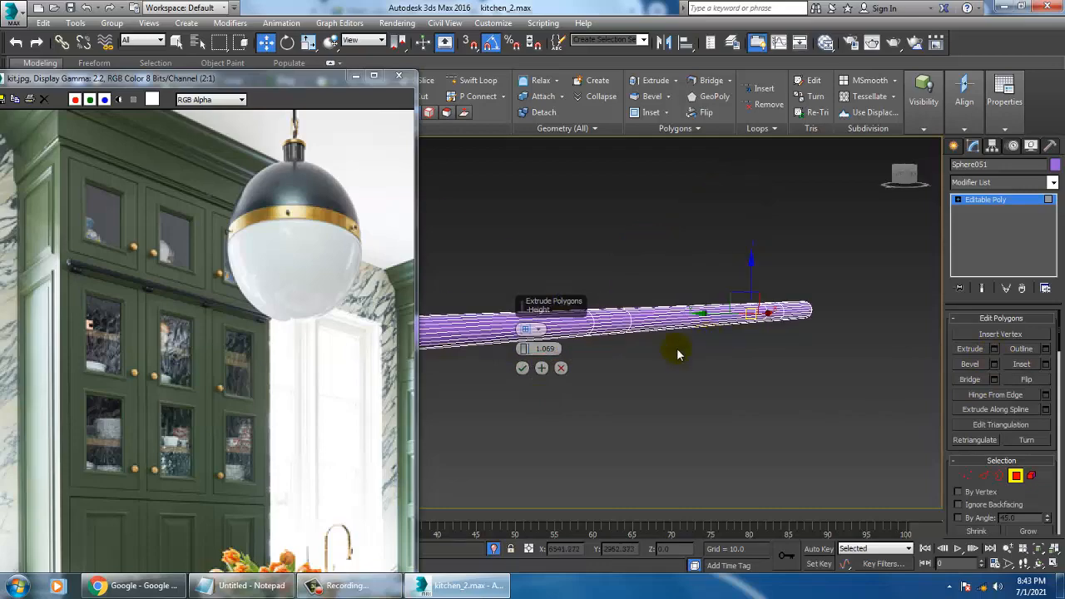
left_click(521, 367)
- End the rail's isolation to bring back the whole kitchen and leave polygon editing
right_click(570, 364)
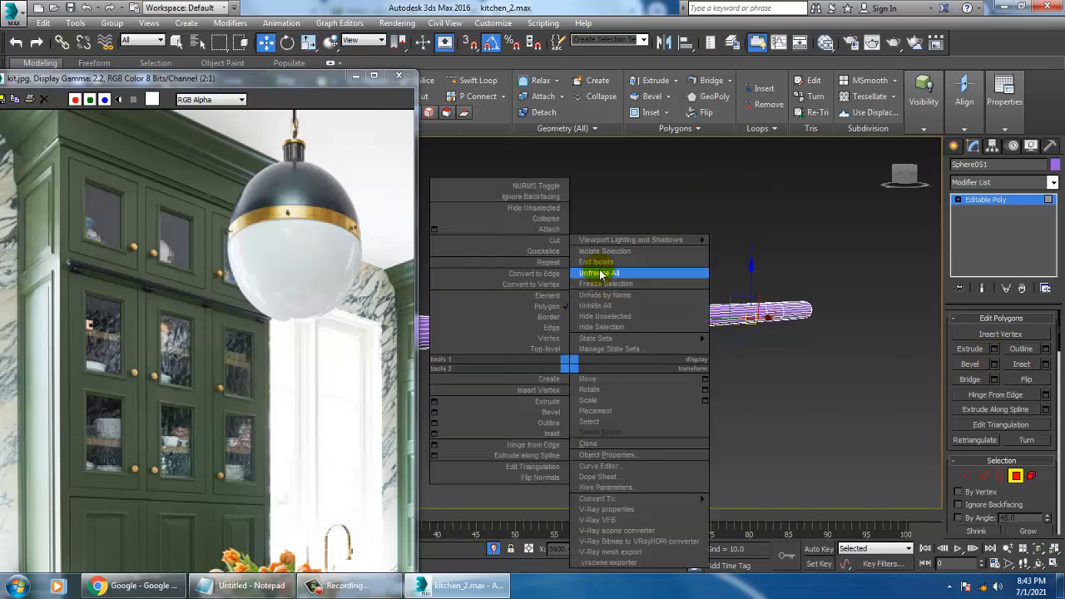
left_click(582, 294)
middle_click_drag(582, 296, 811, 287, "alt")
left_click_drag(739, 279, 739, 284)
left_click(1004, 208)
scroll(717, 314, "down", 3)
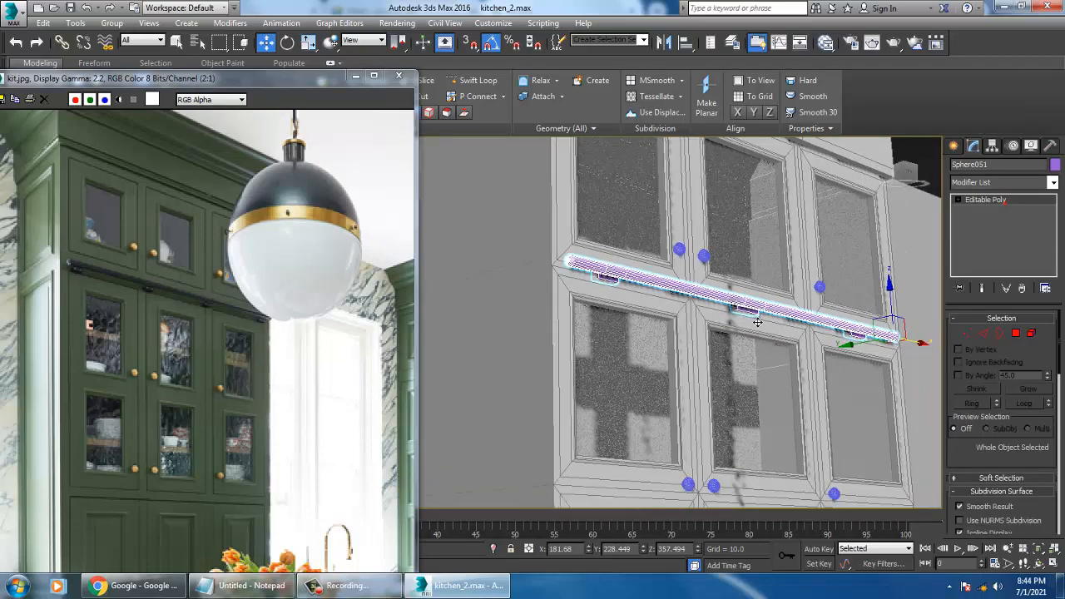
- Move the rail slightly outward from the cabinet front, to Y 227.12
middle_click_drag(717, 314, 780, 344, "alt")
scroll(871, 344, "up", 3)
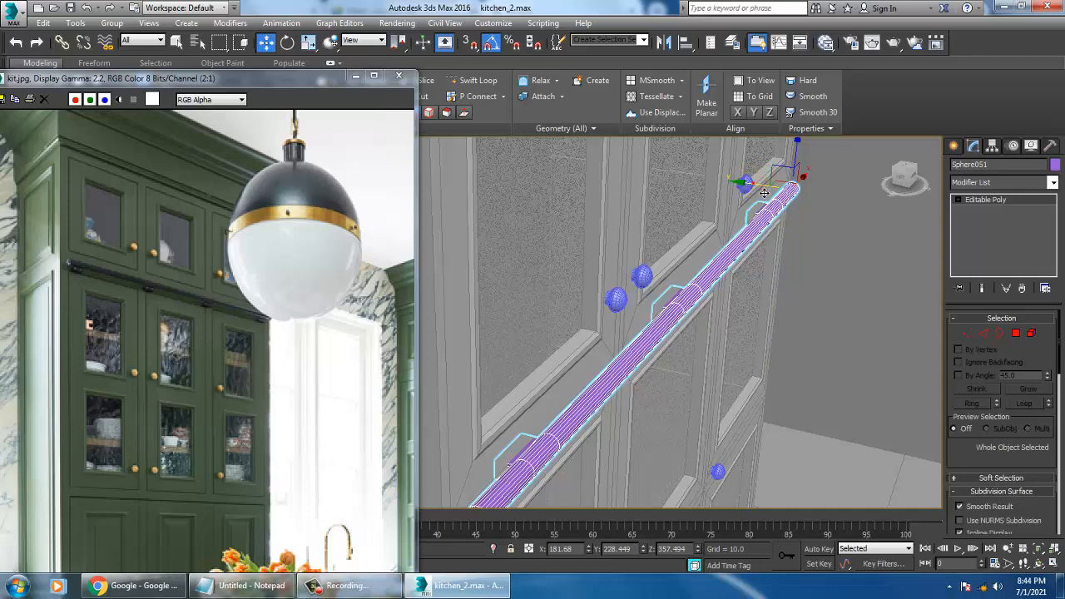
left_click_drag(763, 193, 768, 193)
middle_click_drag(768, 195, 782, 268, "alt")
- Change the rail's object color to a neutral grey
scroll(784, 264, "down", 4)
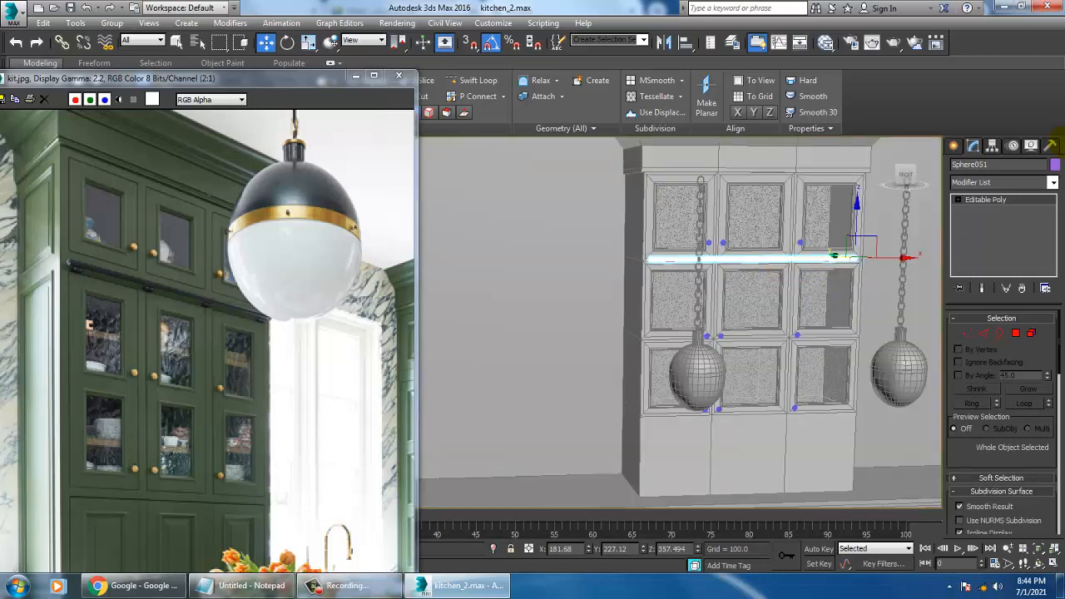
left_click(1055, 165)
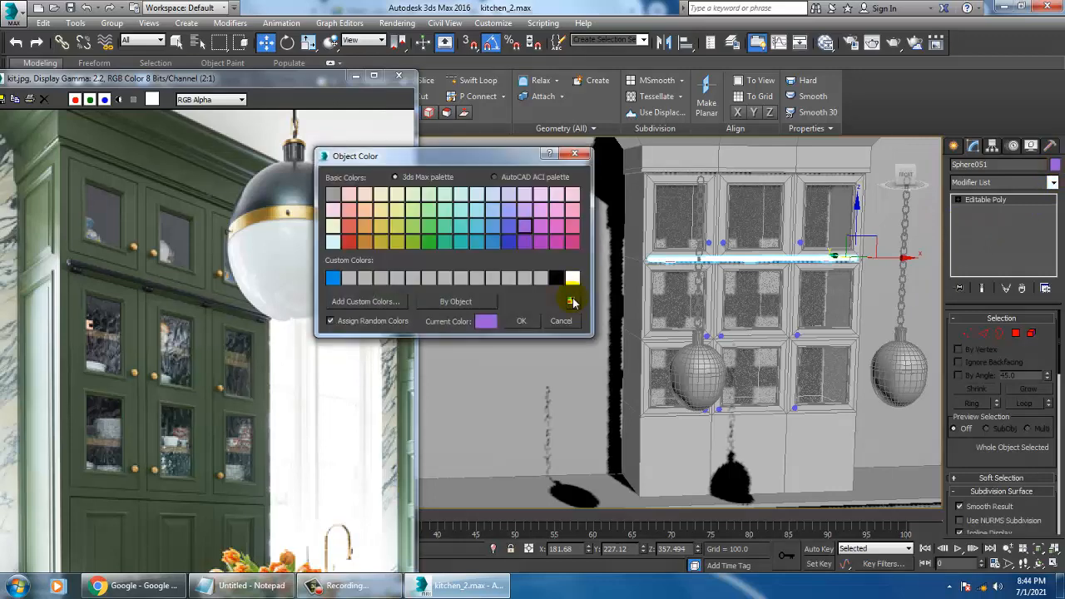
left_click(523, 321)
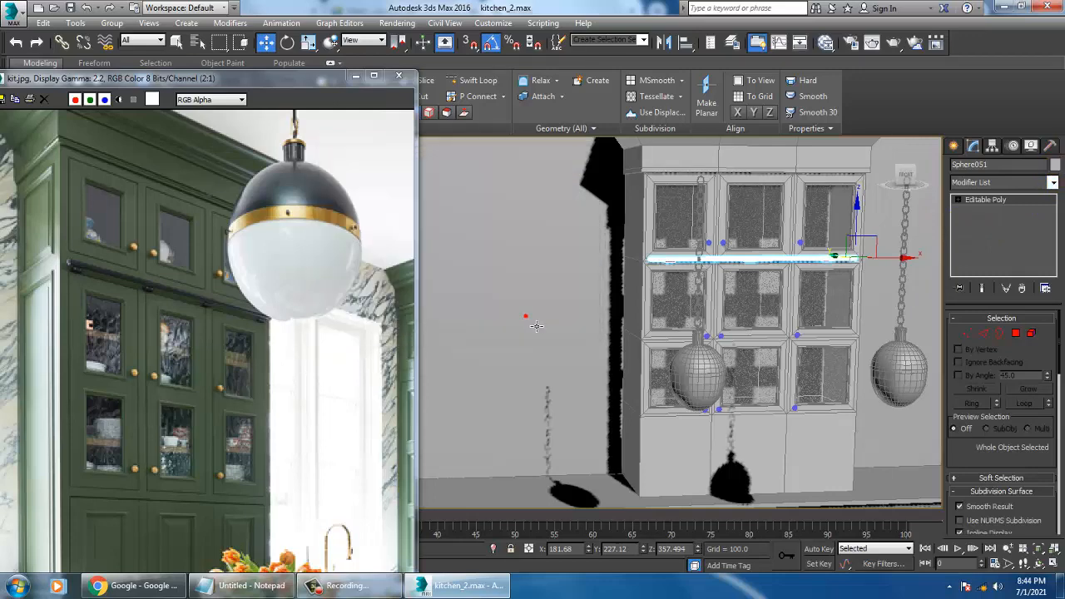
- Select the three blank front polygons below the glass doors of the tall cabinet, comparing with the reference photo's lower doors
middle_click_drag(528, 316, 704, 273, "alt")
scroll(738, 343, "up", 4)
left_click(698, 329)
middle_click_drag(142, 443, 159, 291)
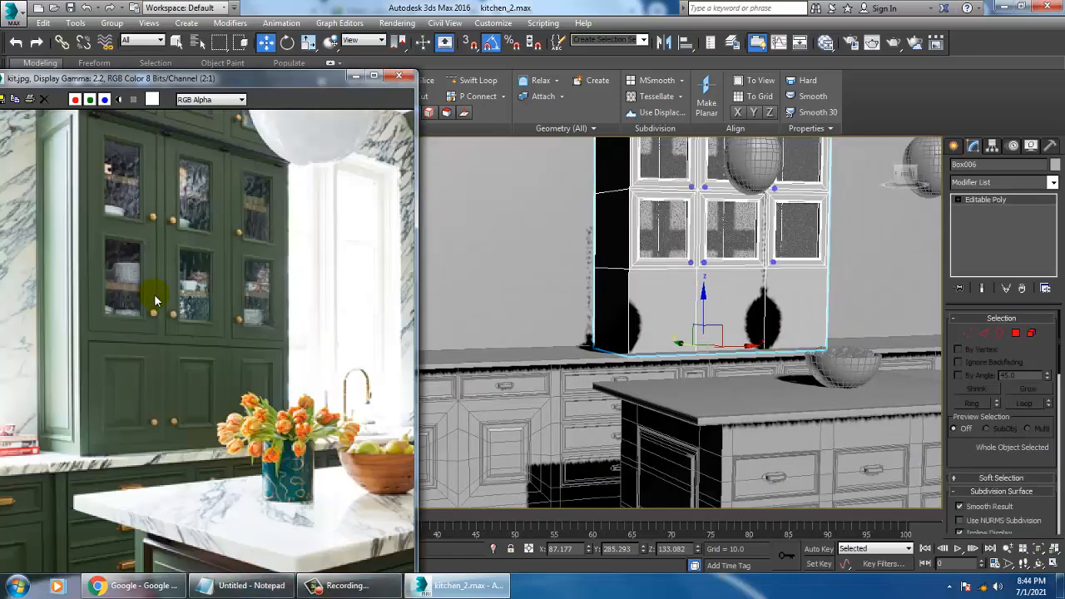
middle_click_drag(691, 376, 711, 382, "alt")
scroll(713, 384, "up", 3)
scroll(731, 398, "up", 4)
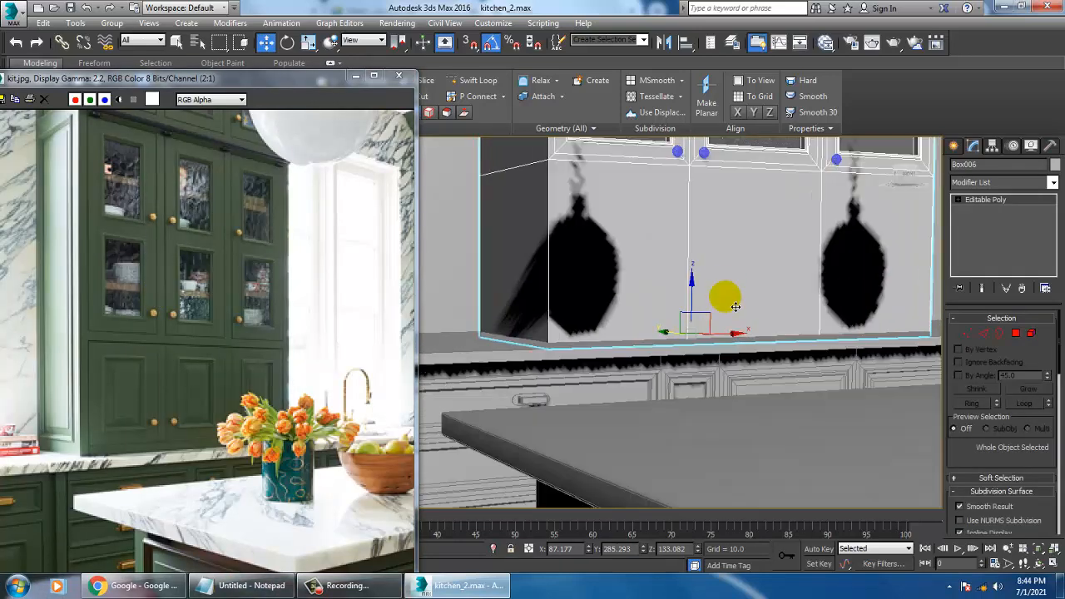
left_click(1015, 333)
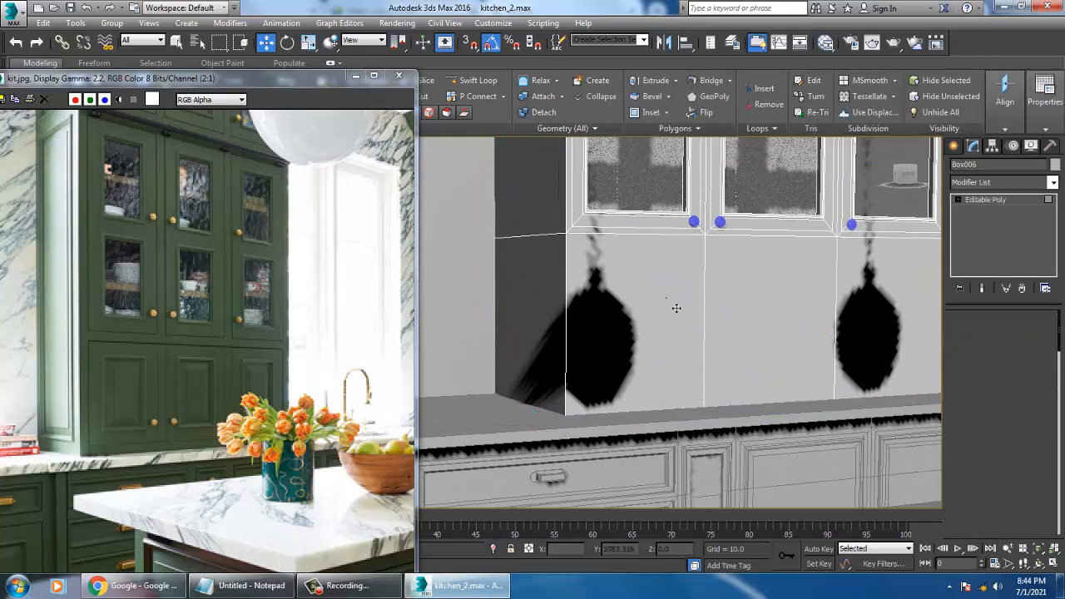
left_click(677, 306)
left_click(780, 320, "ctrl")
left_click(914, 273, "ctrl")
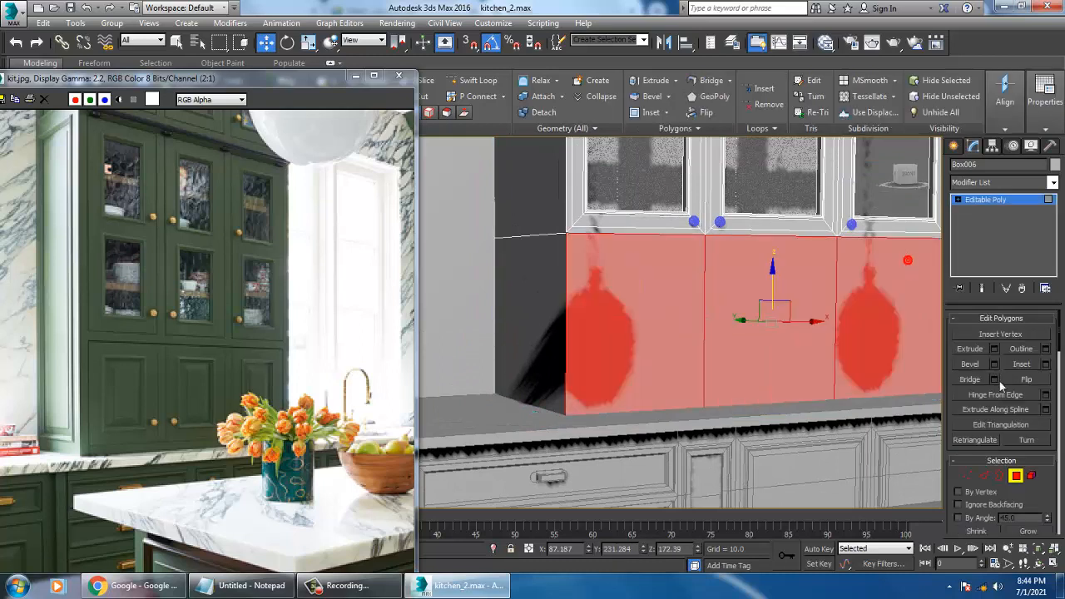
- Inset the three lower front polygons of the tall cabinet twice, by 9.988 and by 2.869
left_click(1047, 364)
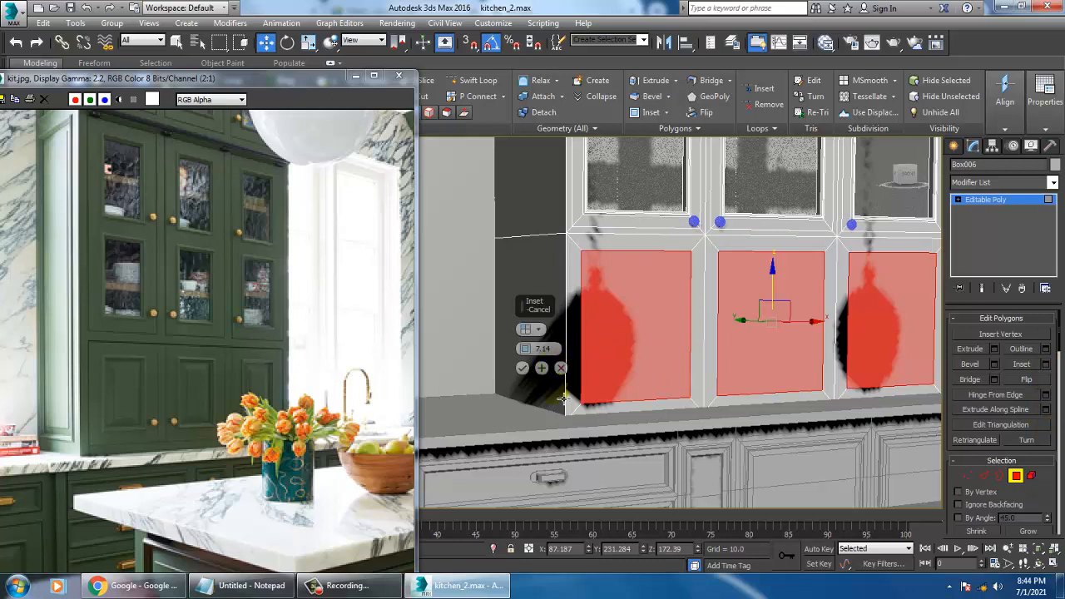
left_click_drag(525, 350, 521, 336)
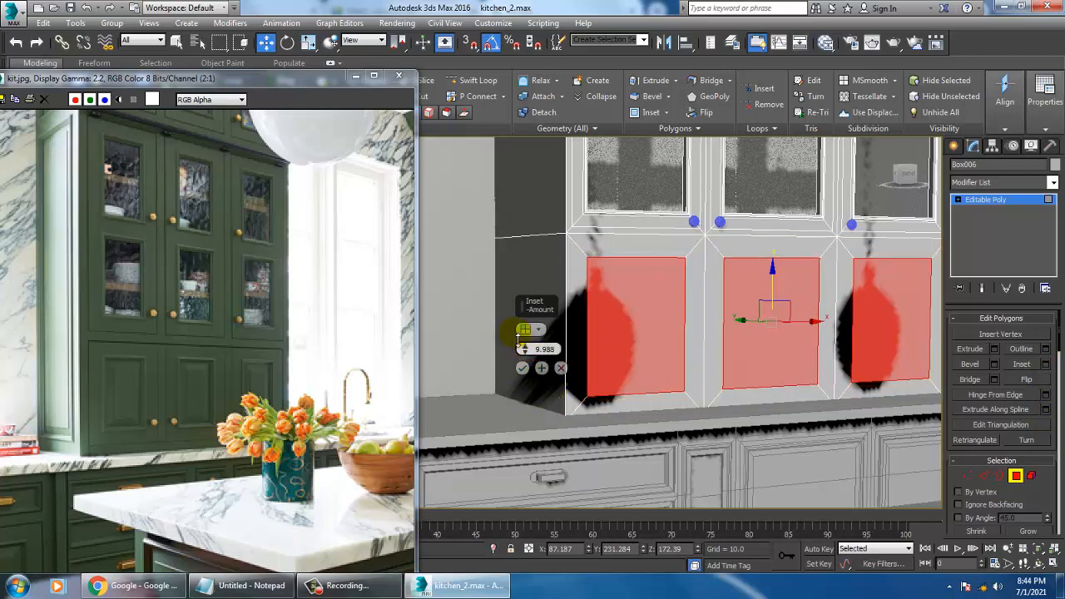
left_click(542, 367)
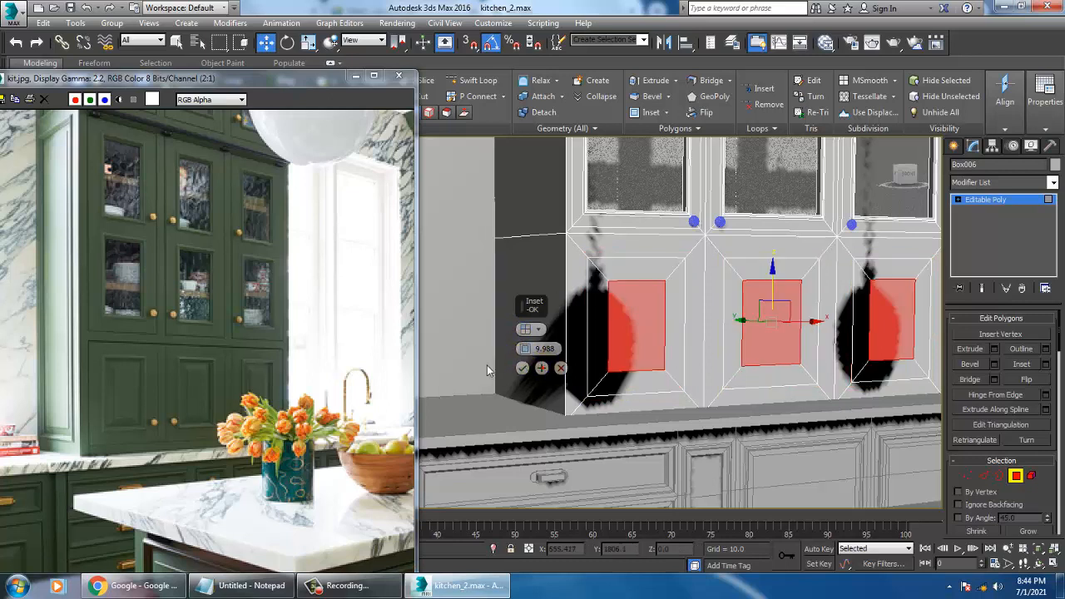
left_click_drag(524, 349, 549, 397)
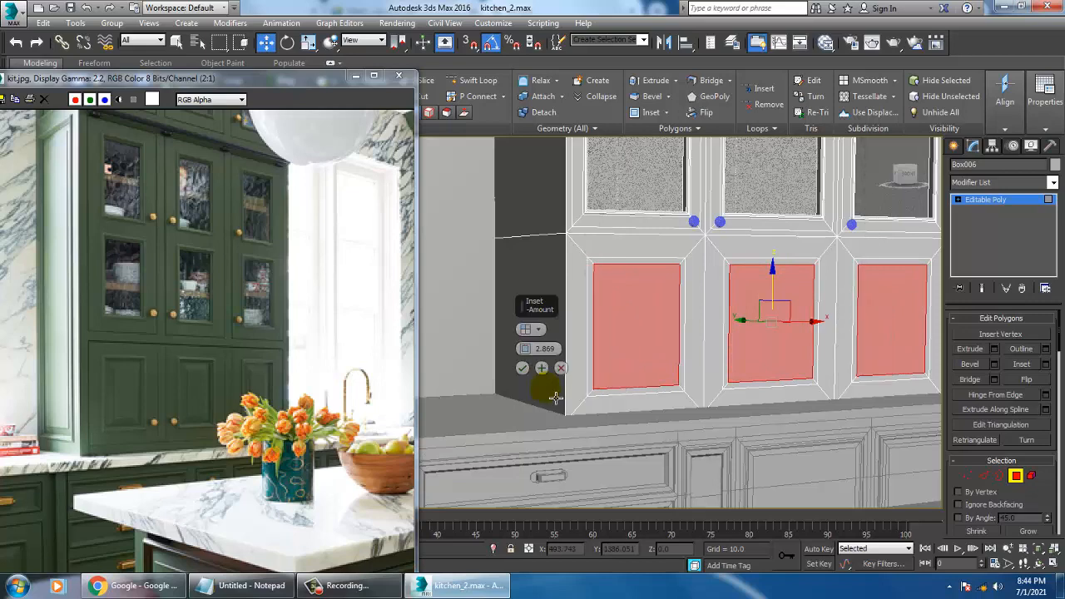
middle_click_drag(746, 375, 771, 363, "alt")
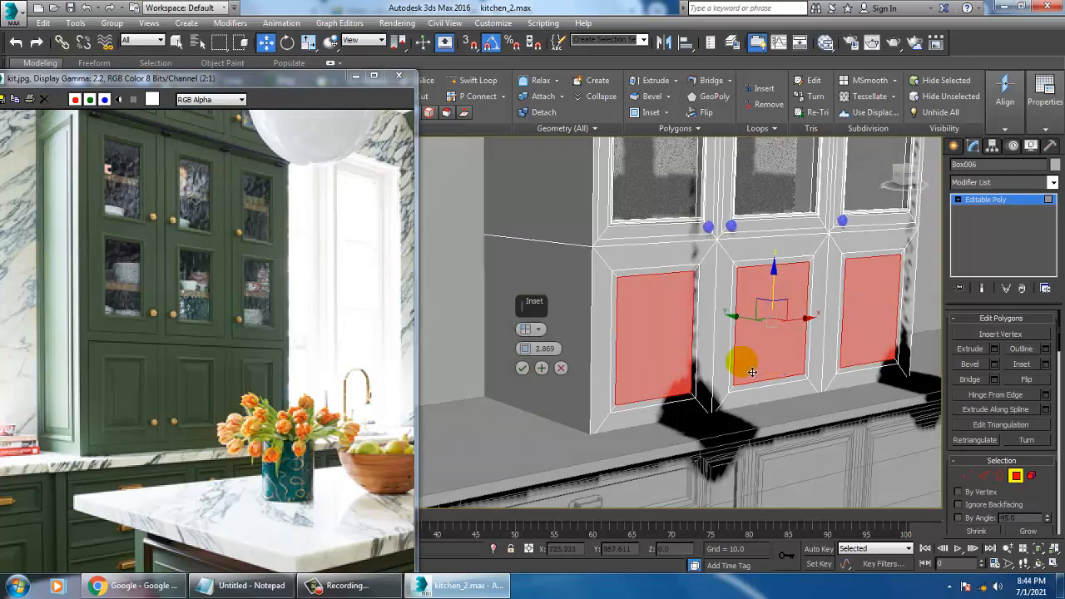
left_click(522, 369)
- Inset the three lower door polygons once more, keeping the previous inset settings
scroll(640, 349, "up", 5)
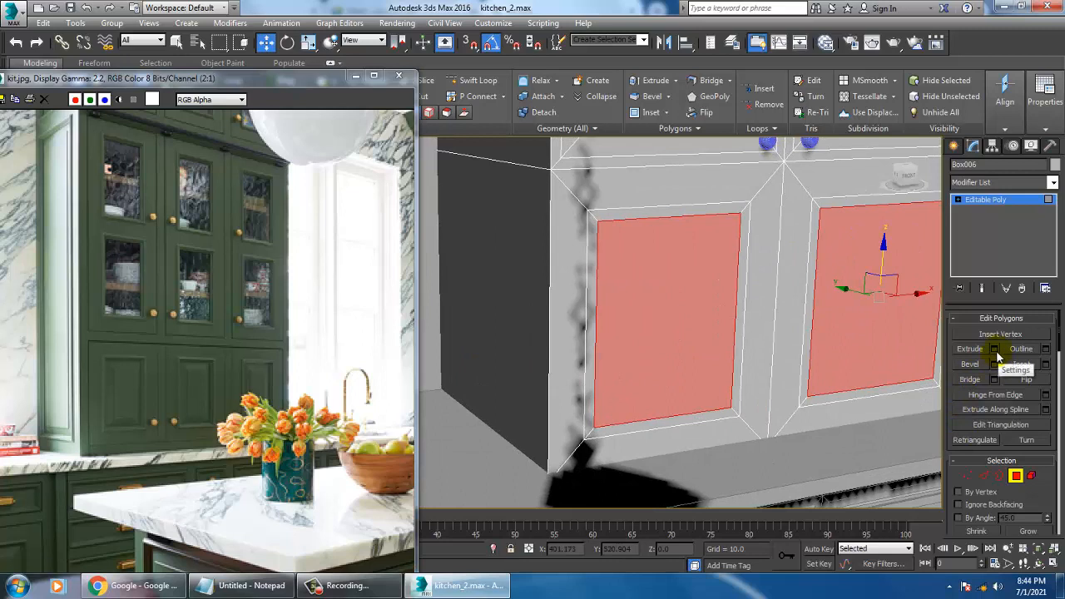
left_click(1045, 365)
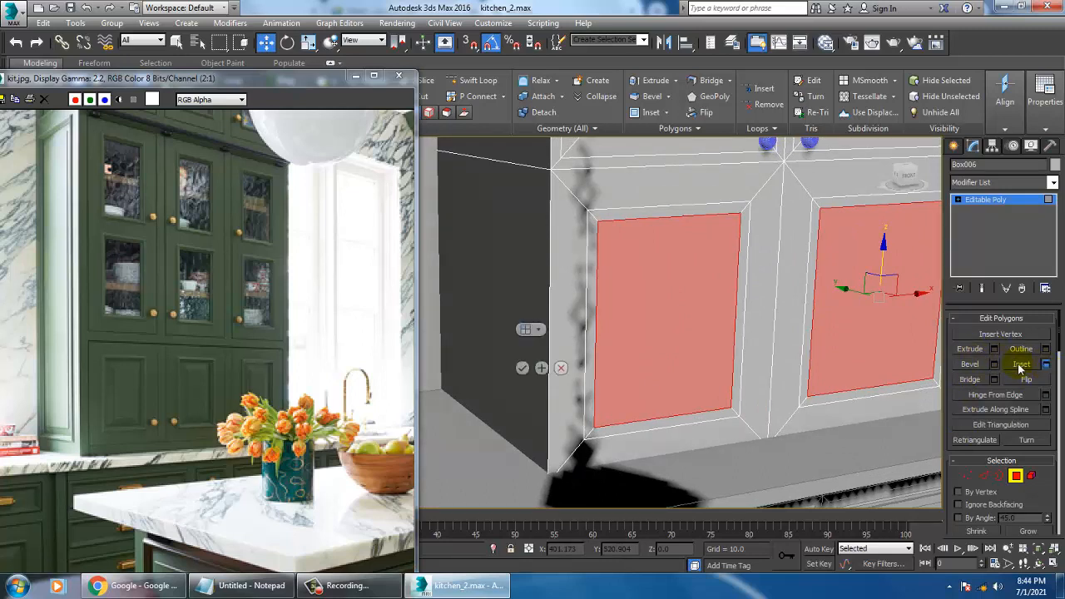
left_click(523, 368)
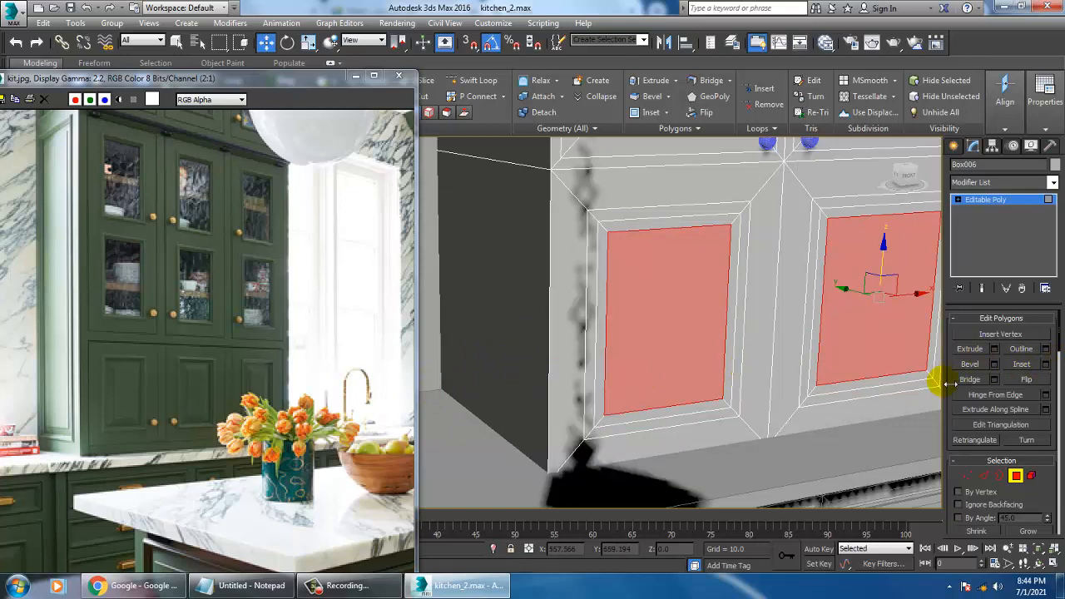
- Bevel the inner panel polygons of the three lower doors with height 2.233 and outline -2.682, and nudge them slightly along Y
left_click(994, 364)
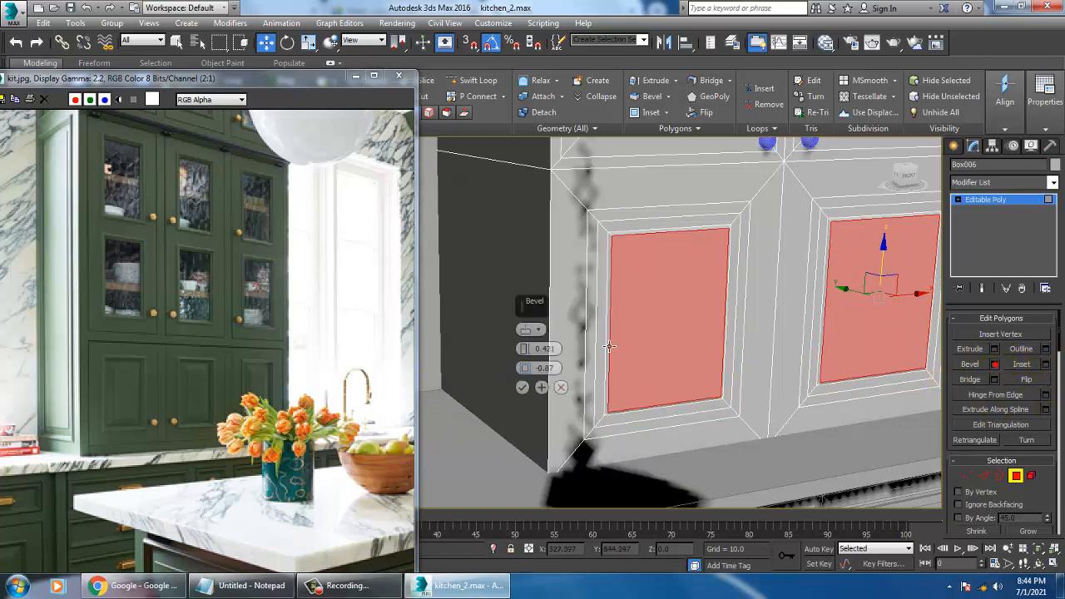
left_click_drag(523, 349, 541, 383)
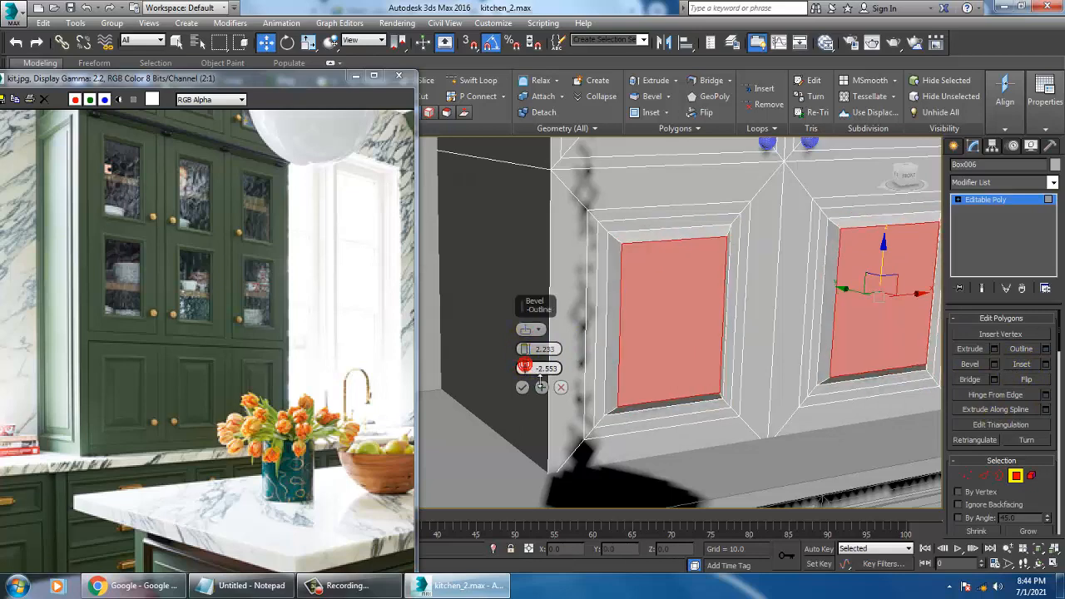
middle_click_drag(784, 348, 830, 346, "alt")
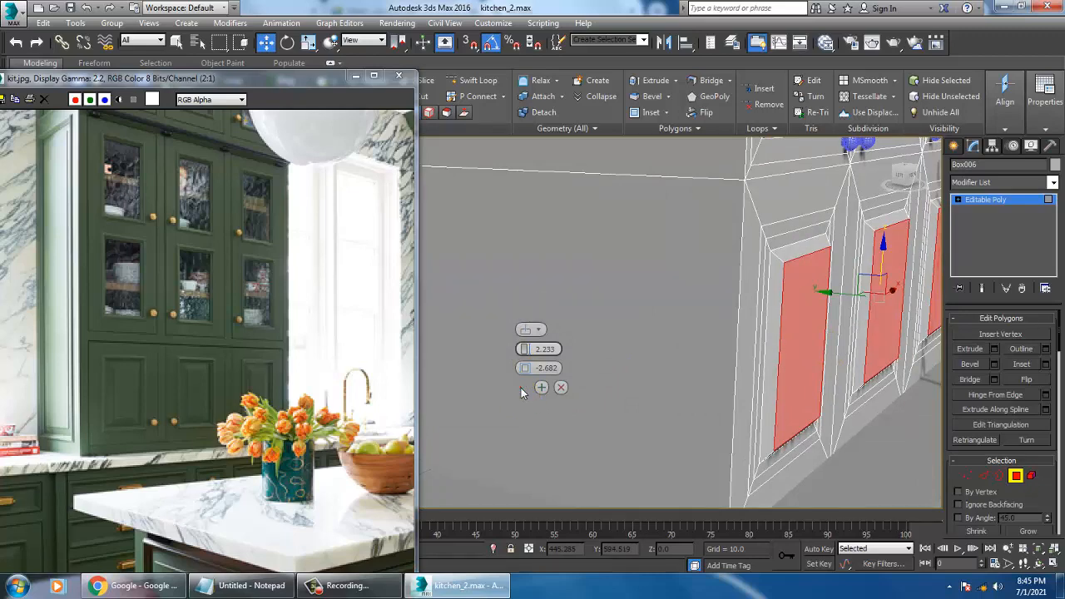
left_click(521, 388)
middle_click_drag(745, 349, 784, 308, "alt")
left_click_drag(782, 316, 782, 315)
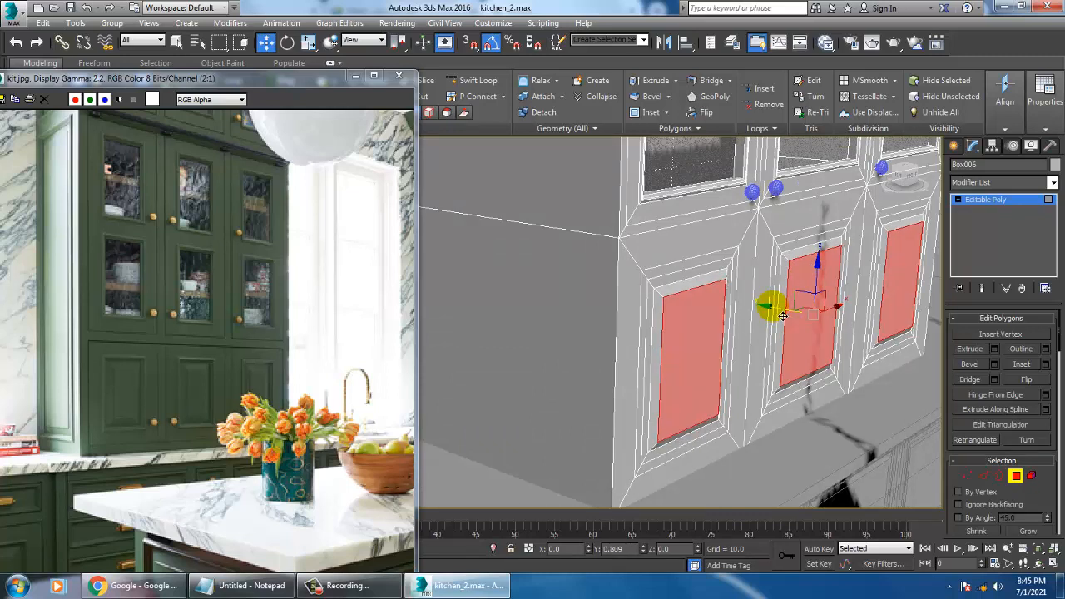
- Select one diagonal corner edge in the outermost narrow frame strip of each of the three lower doors
left_click(983, 476)
key("2")
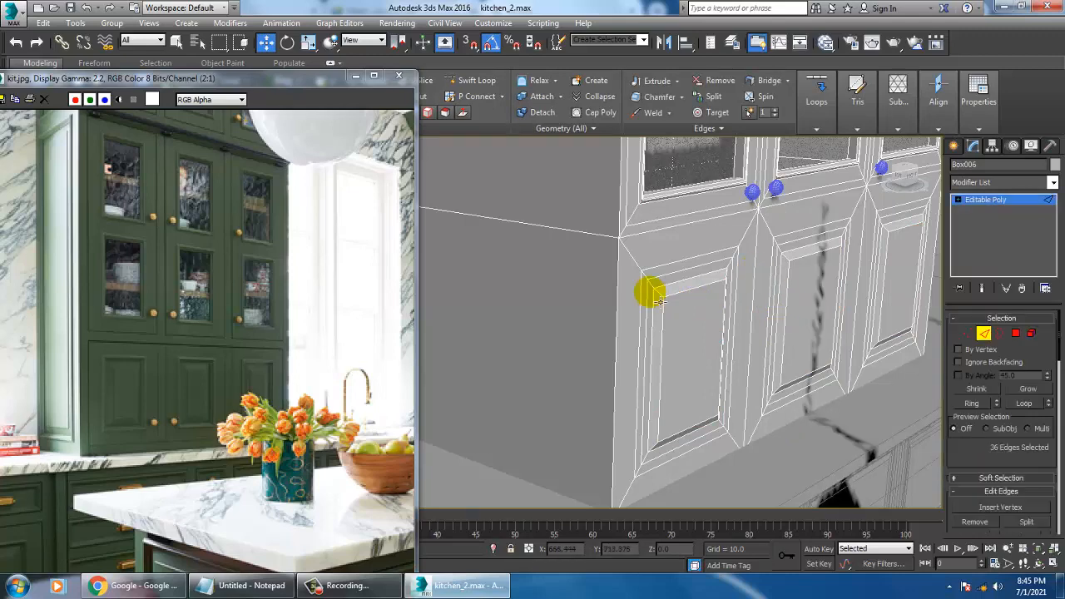
mouse_move(616, 290)
middle_mouse_down("alt")
mouse_move(690, 300)
mouse_move(543, 320)
middle_mouse_up("alt")
scroll(651, 306, "up", 5)
left_click(515, 237)
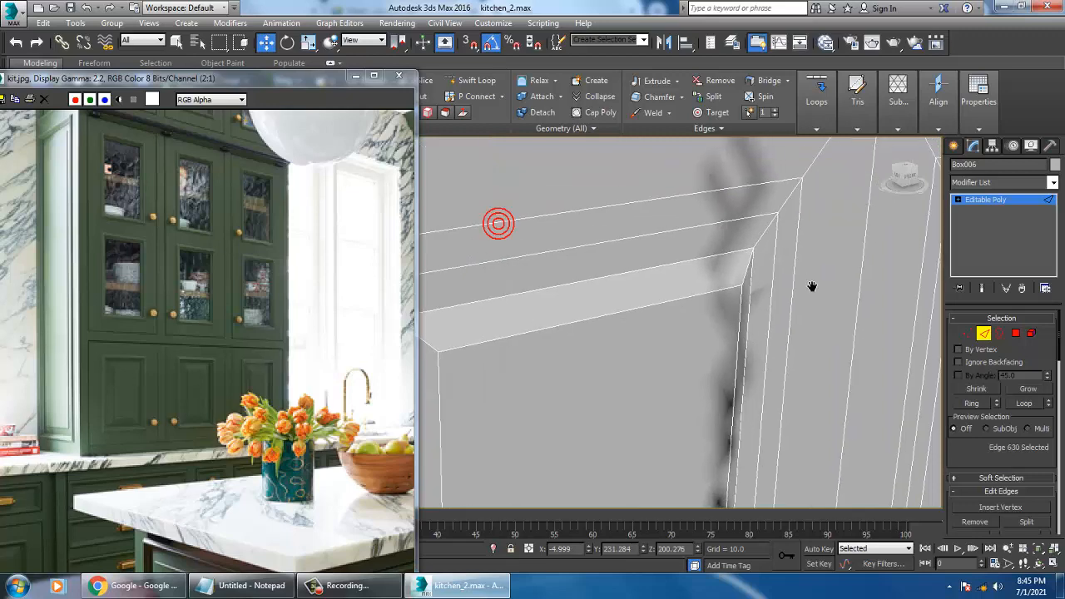
middle_click_drag(812, 288, 471, 336)
left_click(806, 221, "ctrl")
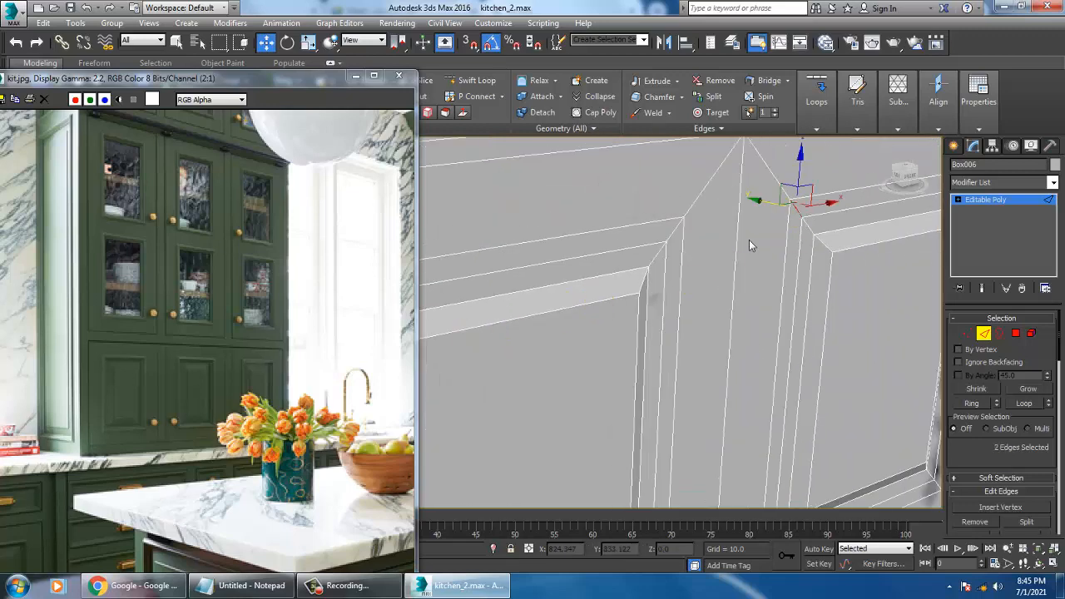
middle_click_drag(528, 291, 780, 300)
left_click(639, 301, "ctrl")
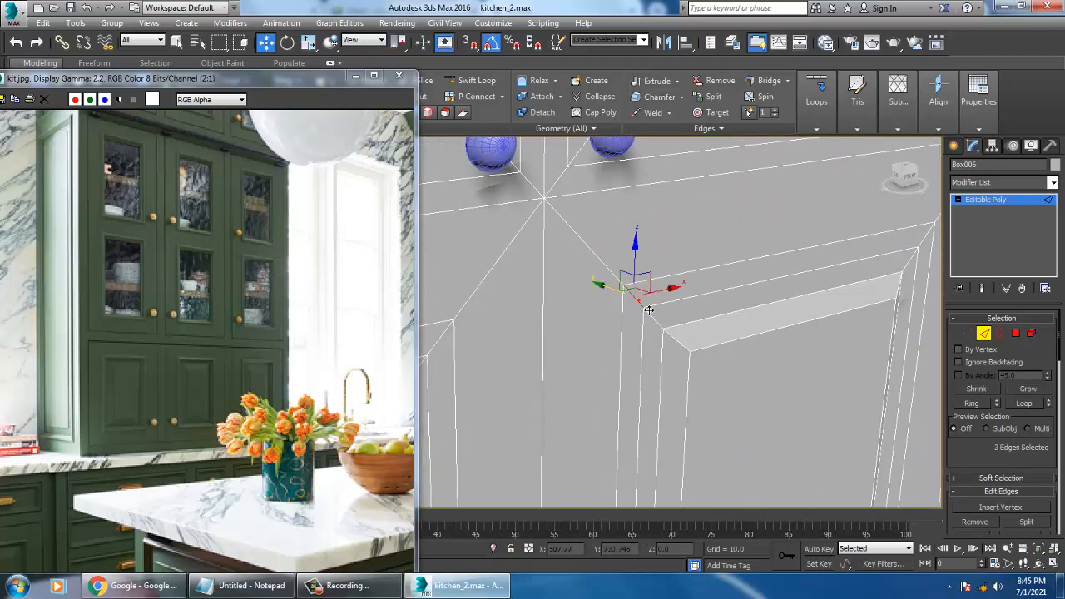
- Extend the corner edge selection with Ring around all three door frames and convert it to a polygon selection
key("alt+r")
scroll(803, 371, "down", 5)
middle_click_drag(788, 371, 737, 335)
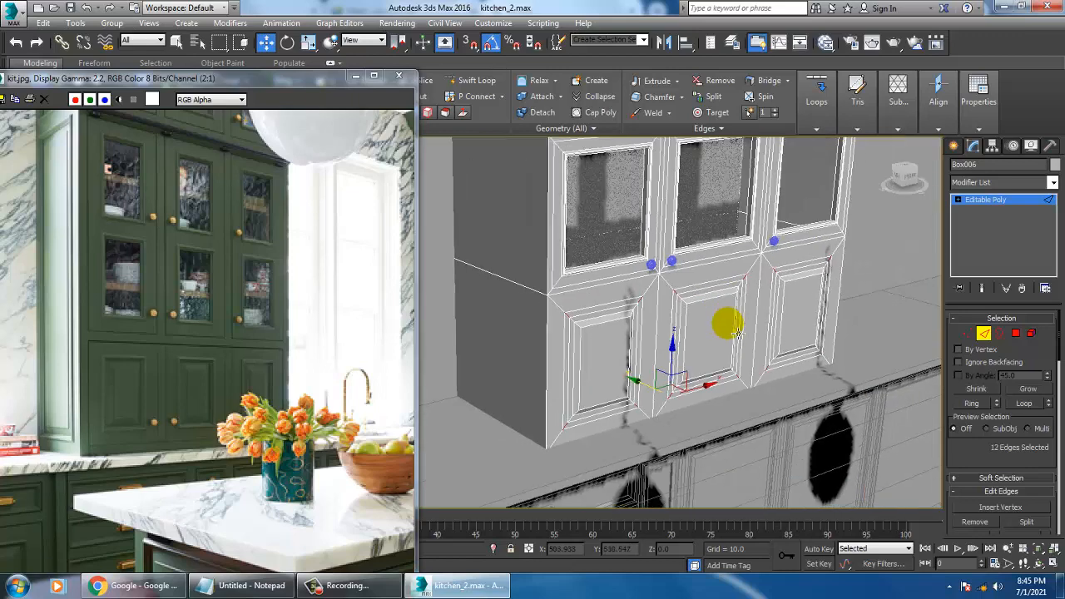
left_click(1016, 334, "ctrl")
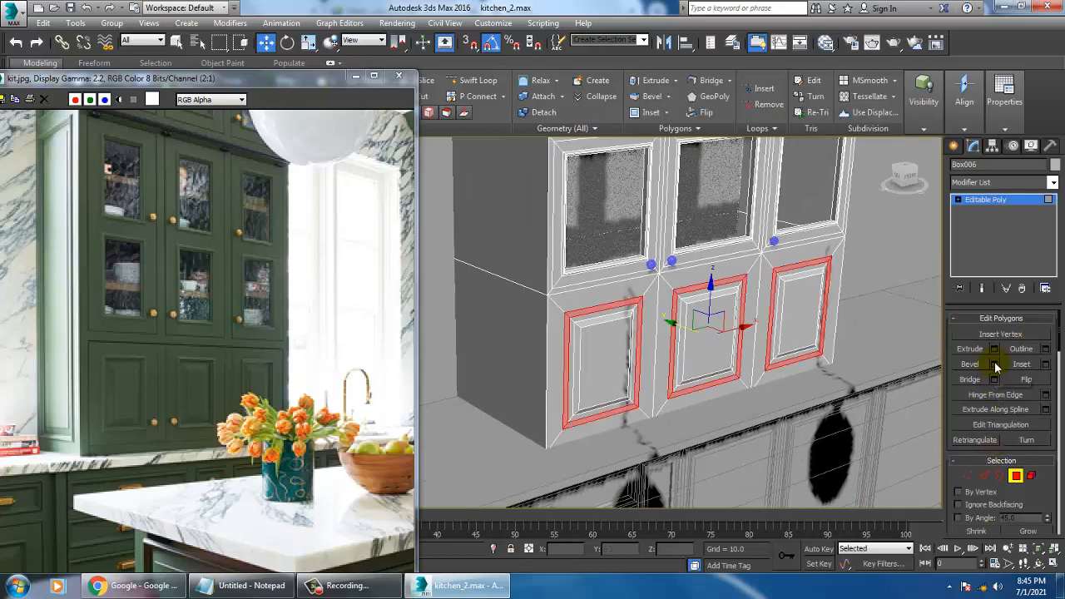
- Bevel the selected frame strips around the three lower doors with height 2.233 and outline -0.74
left_click(994, 363)
mouse_move(524, 349)
left_mouse_down()
mouse_move(531, 366)
mouse_move(527, 357)
left_mouse_up()
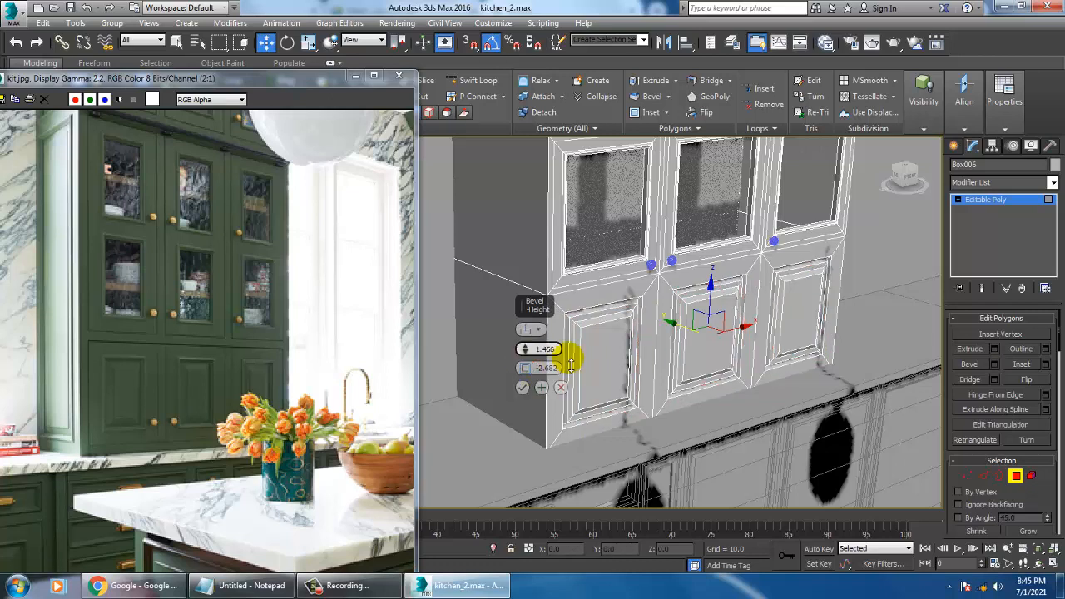
left_click_drag(526, 350, 527, 354)
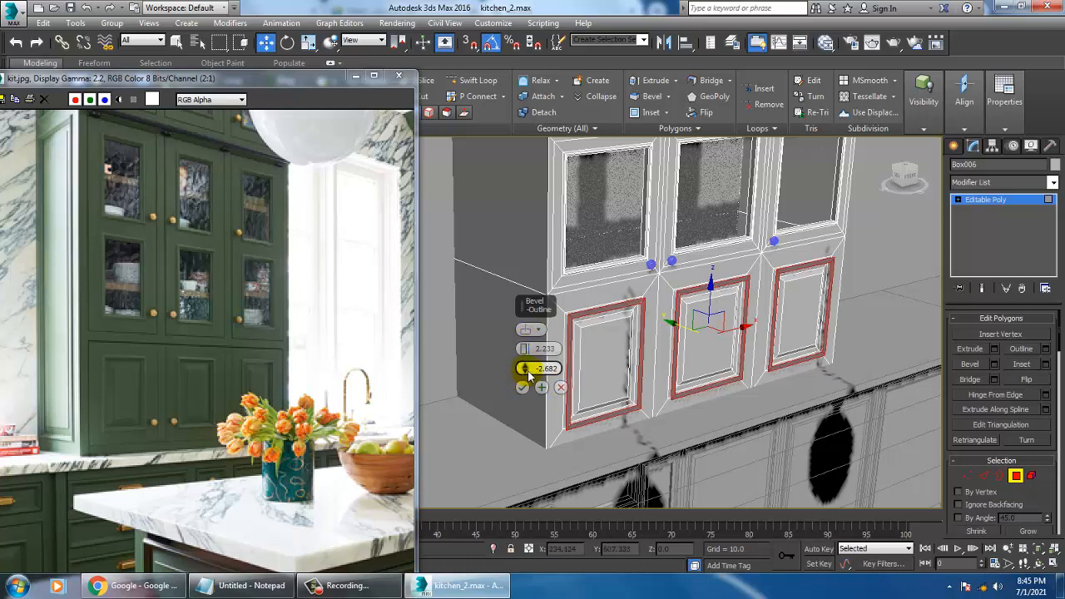
left_click_drag(529, 376, 533, 374)
left_click_drag(532, 327, 546, 369)
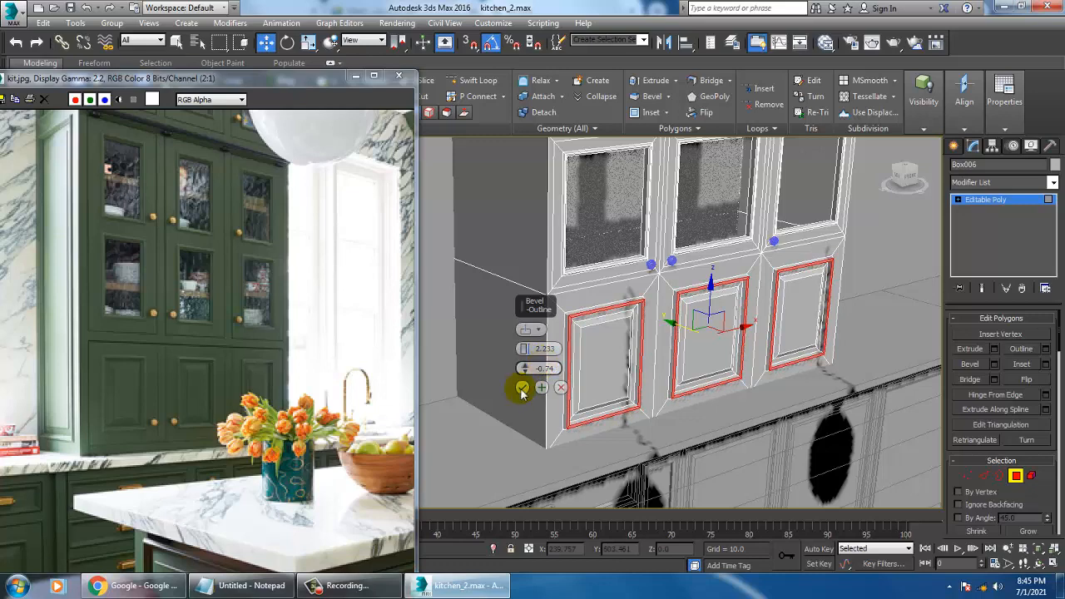
left_click(522, 388)
mouse_move(662, 339)
middle_mouse_down("alt")
mouse_move(721, 336)
mouse_move(659, 339)
mouse_move(672, 346)
middle_mouse_up("alt")
left_click_drag(672, 346, 670, 346)
- Examine the beveled frames of the lower doors up close and within the whole cabinet front
scroll(699, 339, "down", 3)
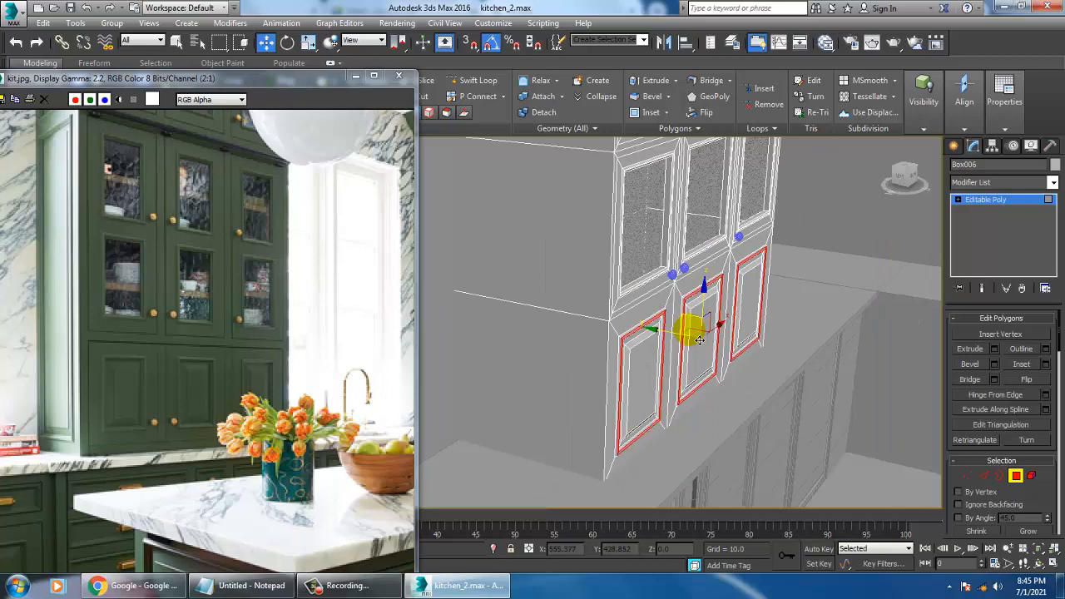
middle_click_drag(703, 322, 716, 335)
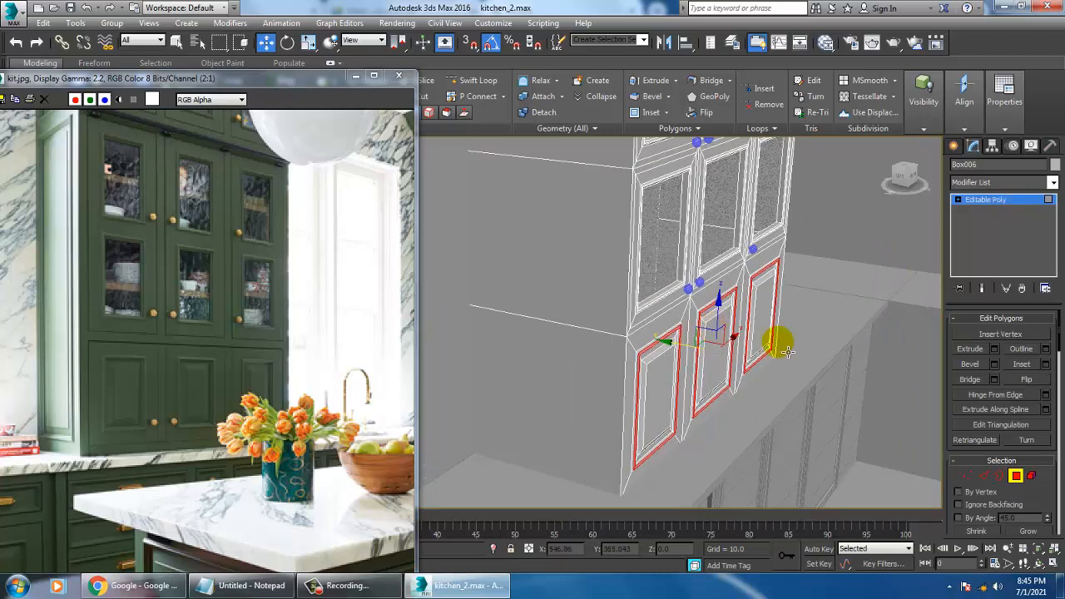
scroll(747, 334, "down", 3)
scroll(748, 334, "down", 3)
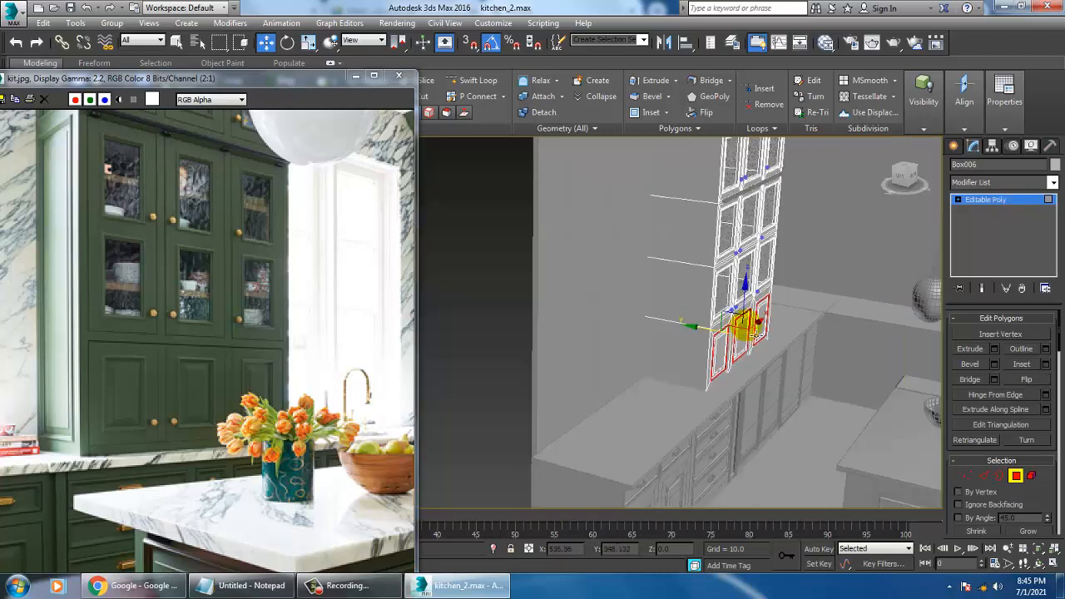
key("4")
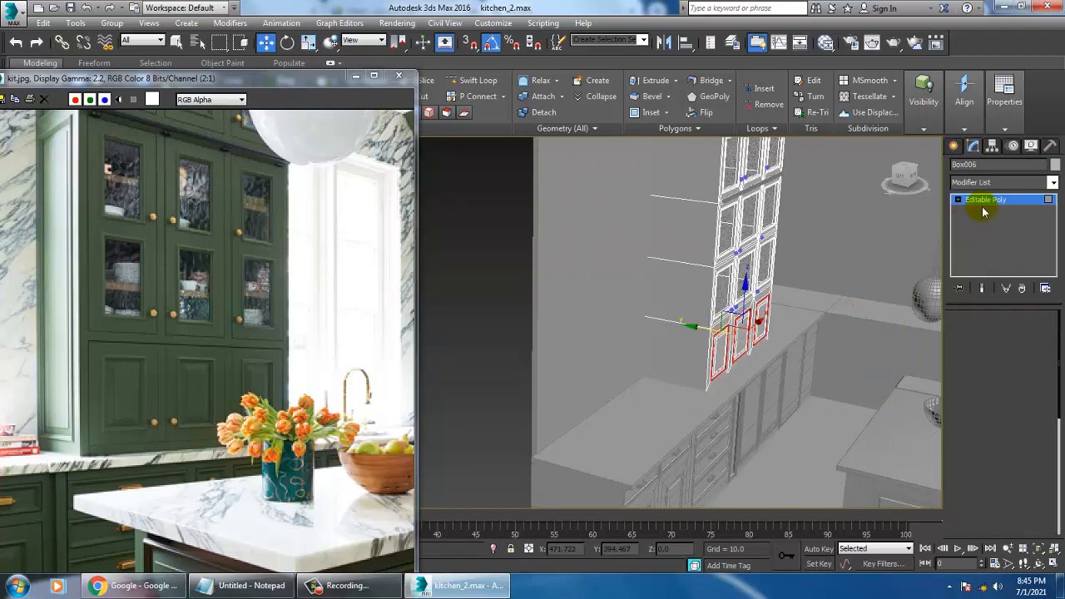
left_click(1015, 200)
key("4")
key("z")
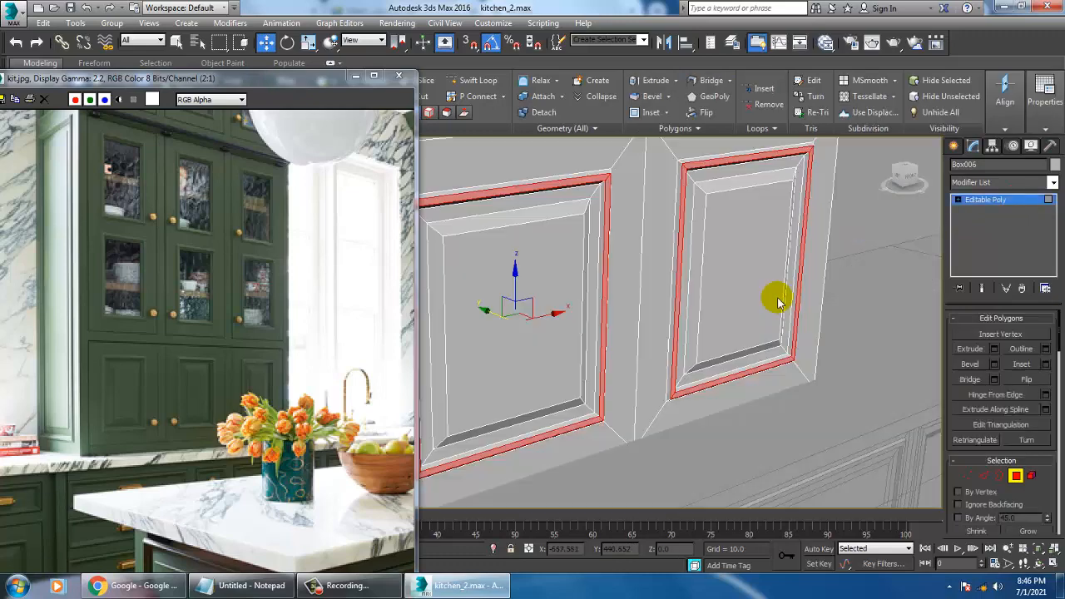
middle_click_drag(775, 299, 697, 343, "alt")
scroll(739, 356, "down", 6)
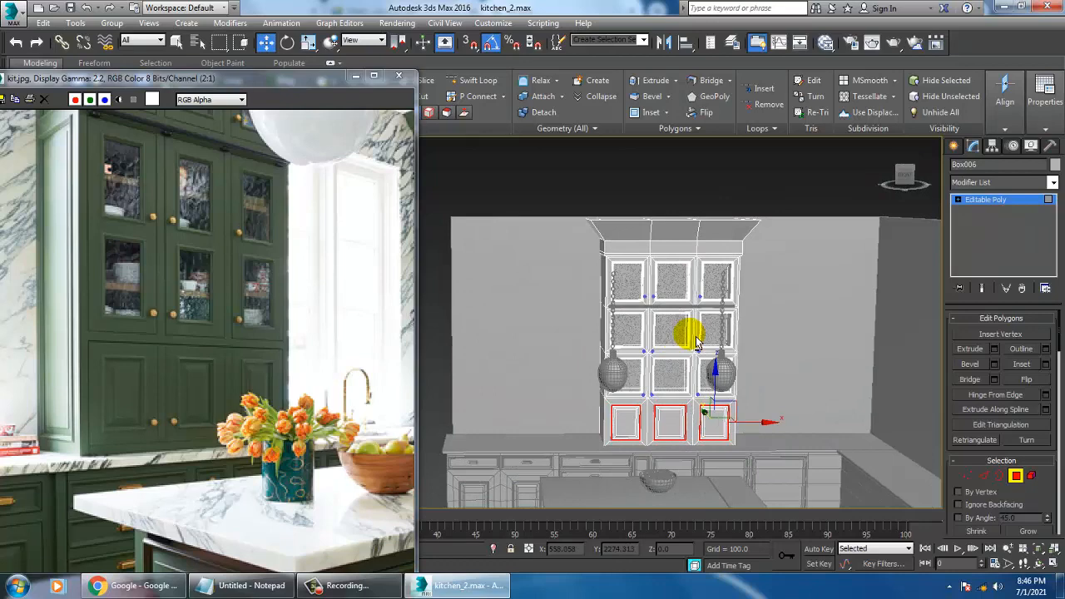
- Leave polygon editing on the cabinet and hide the edged-faces display to show the kitchen plainly shaded
key("4")
middle_click_drag(649, 341, 705, 362, "alt")
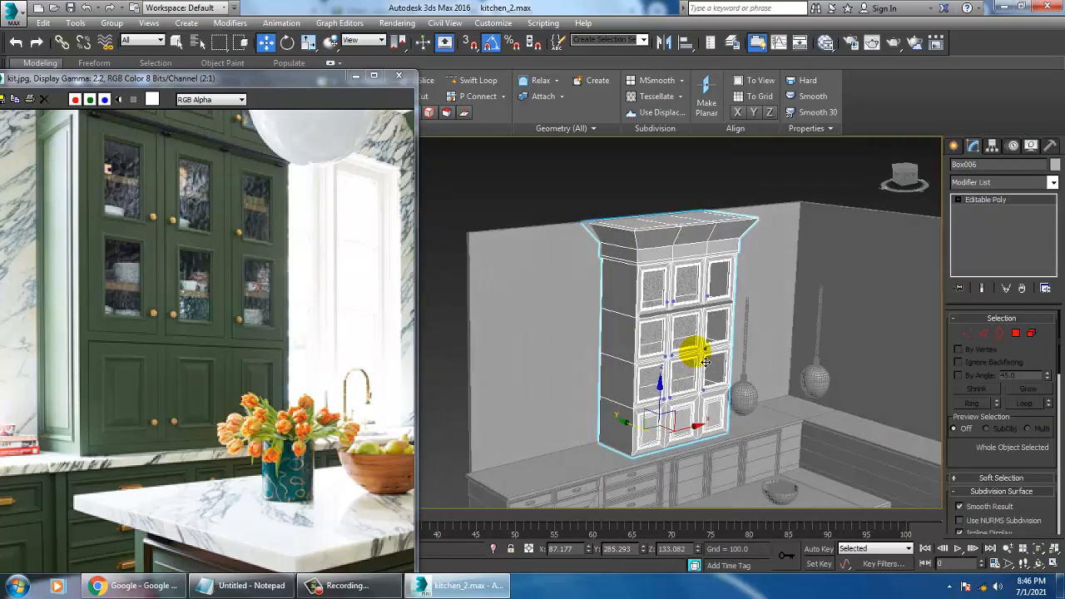
middle_click_drag(745, 399, 623, 364)
key("F4")
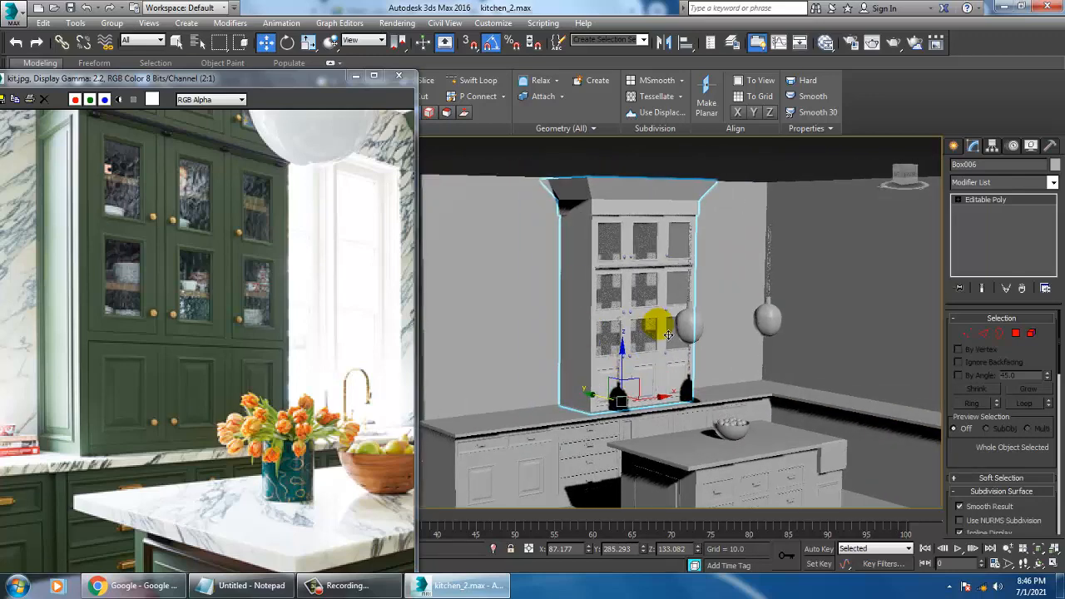
- Select the pair of knobs between the first two glass doors directly above the paneled lower doors
scroll(668, 334, "up", 5)
left_click(532, 434)
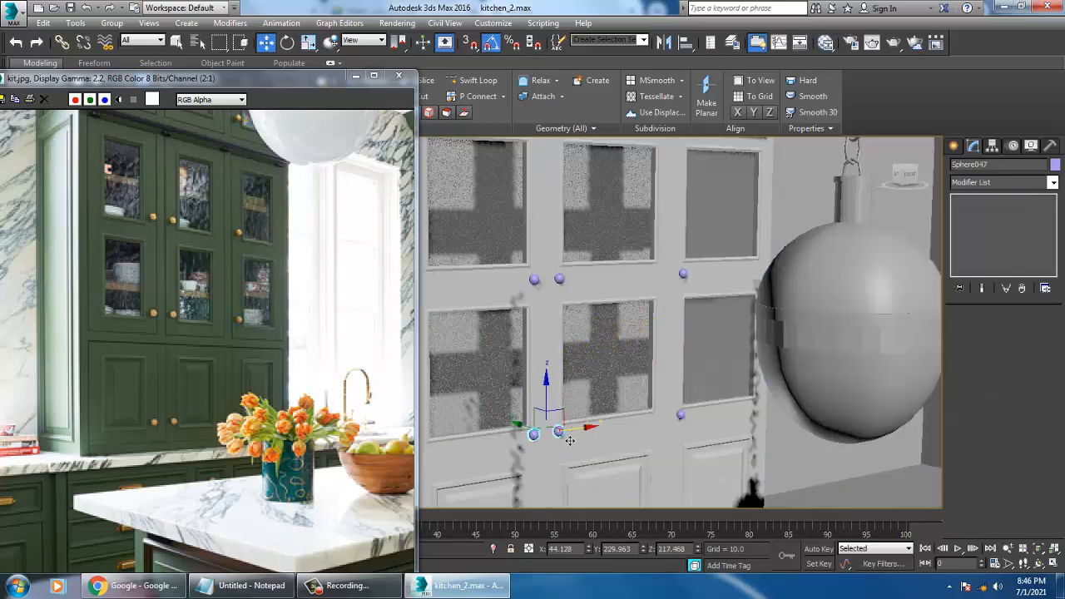
middle_click_drag(570, 441, 610, 286)
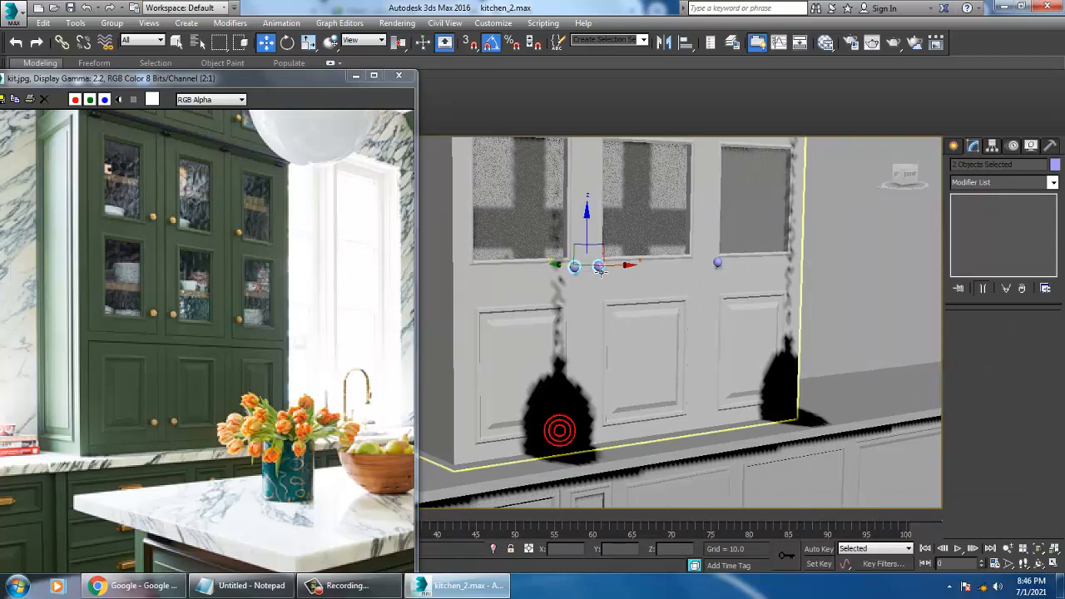
- Try to move the two selected knobs straight down to the paneled lower doors, undoing each attempt
left_click_drag(600, 268, 610, 420)
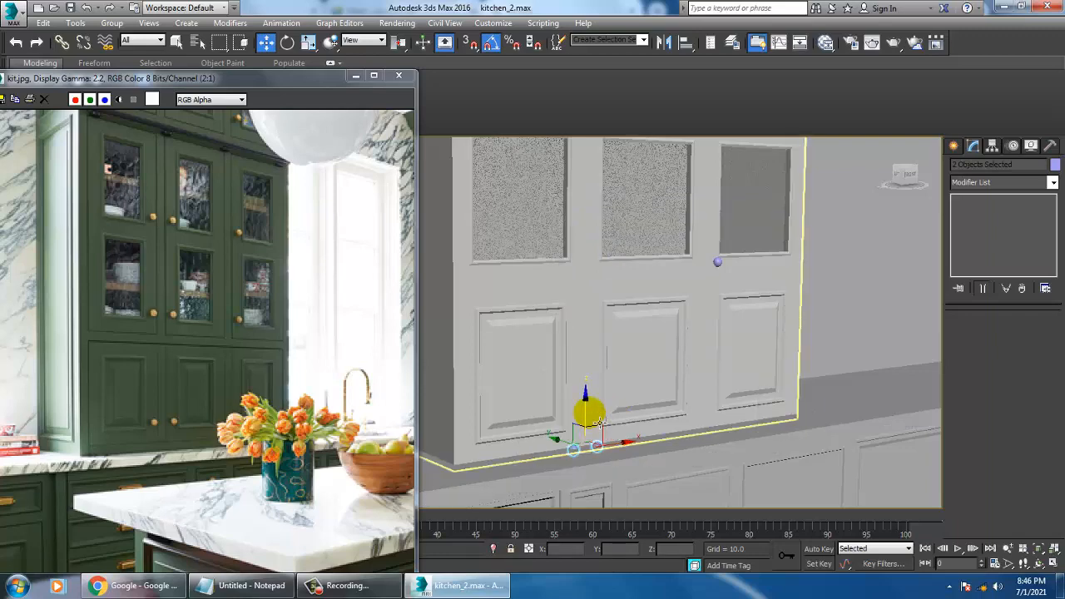
key("ctrl+z")
middle_click_drag(711, 398, 720, 415)
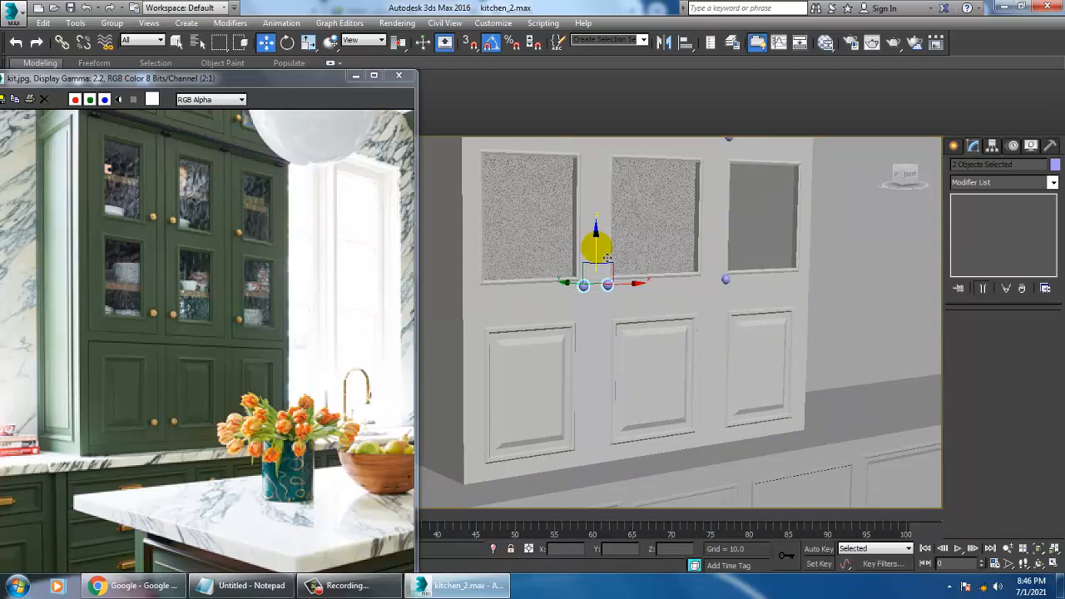
left_click_drag(606, 258, 604, 449)
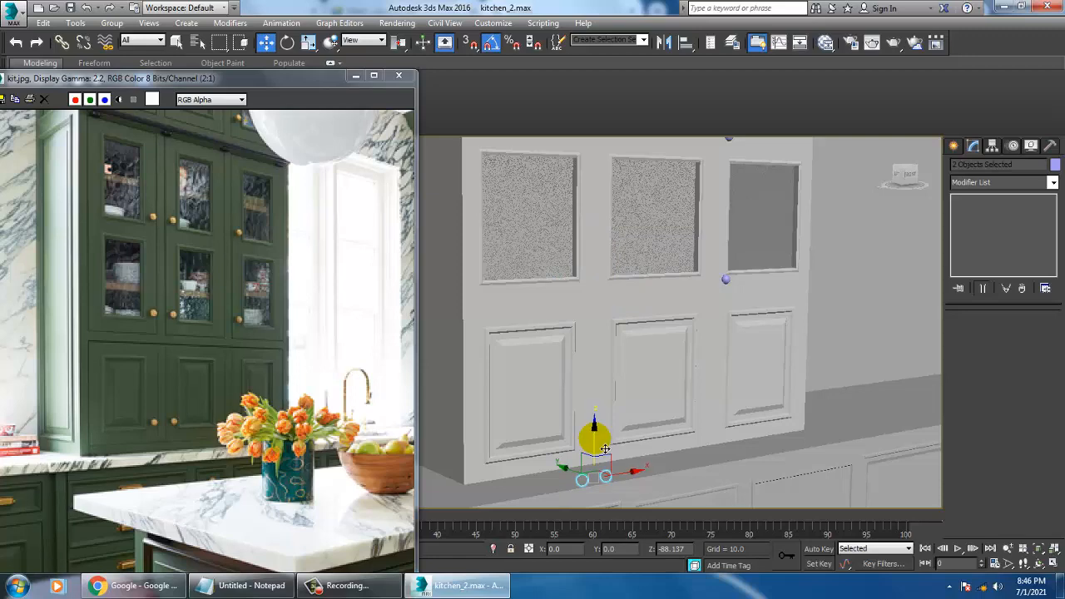
key("ctrl+z")
- Copy the two selected knobs 75.511 units straight down to the bottom of the first two paneled doors, as one independent copy
middle_click_drag(666, 391, 707, 475)
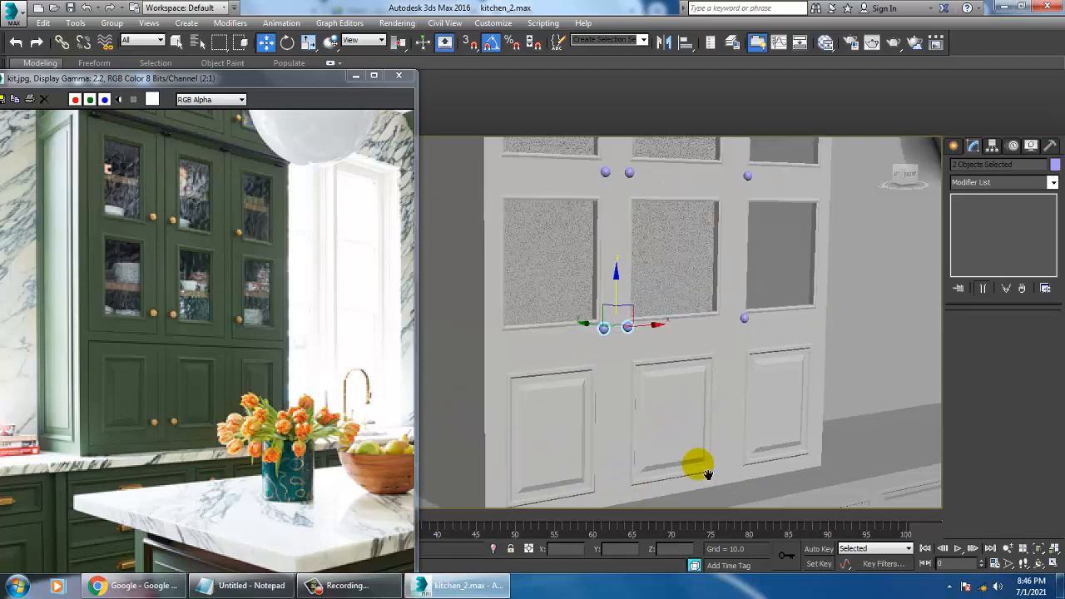
scroll(649, 342, "down", 4)
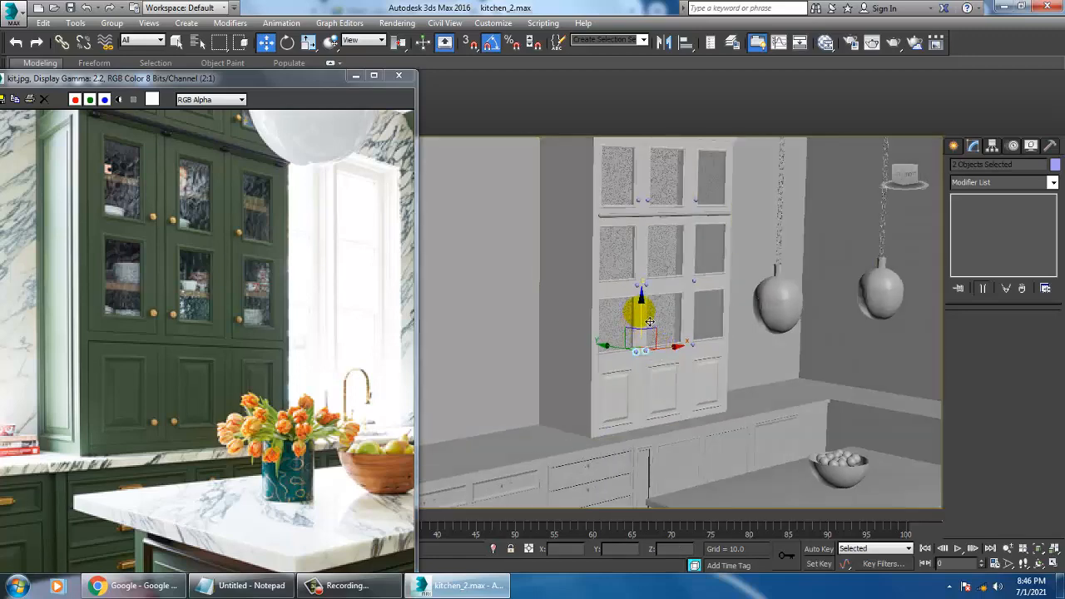
mouse_move(649, 322)
left_mouse_down()
mouse_move(671, 400)
mouse_move(639, 405)
left_mouse_up()
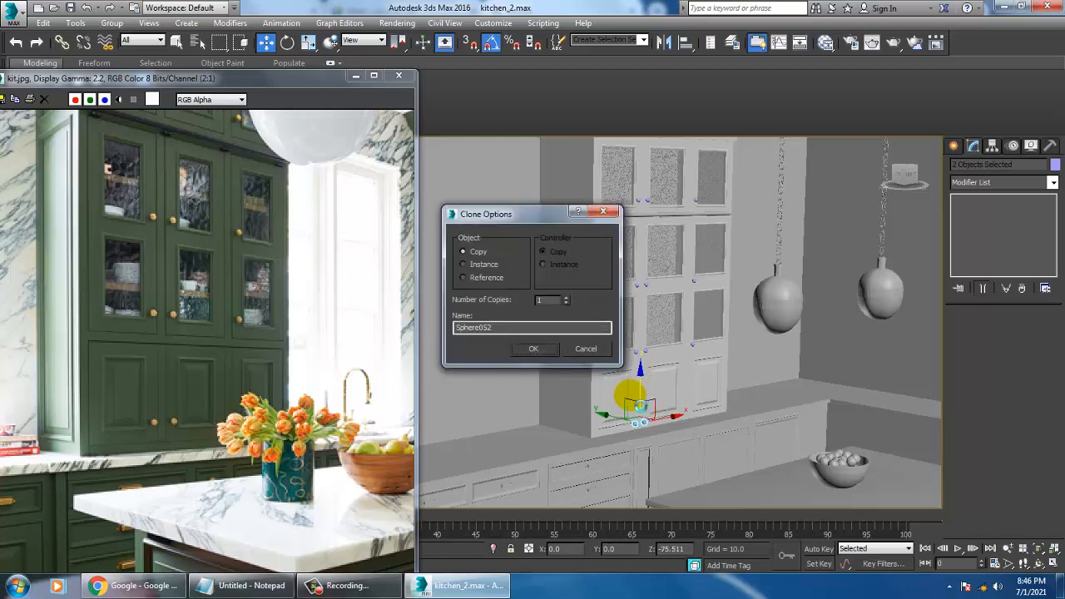
left_click(544, 351)
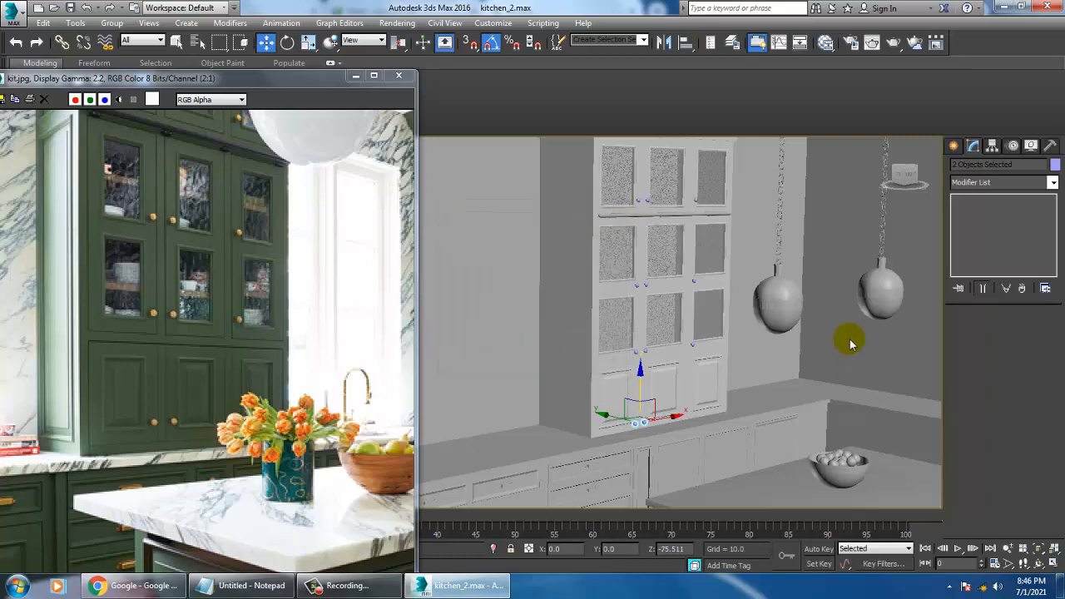
- Select the single knob at the lower corner of the third column's lowest glass door
left_click(701, 354)
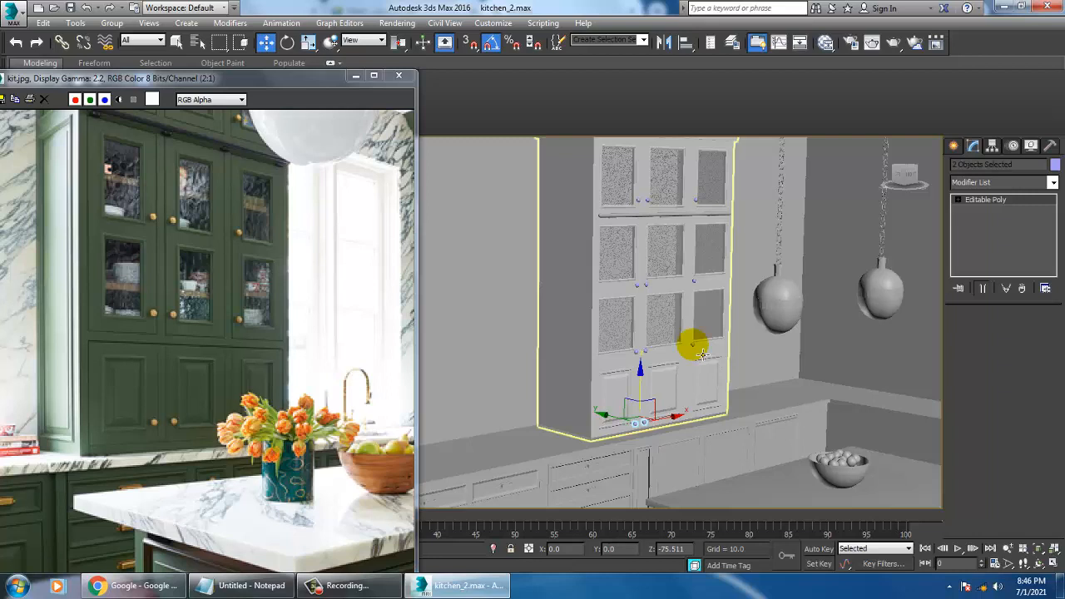
left_click(738, 387)
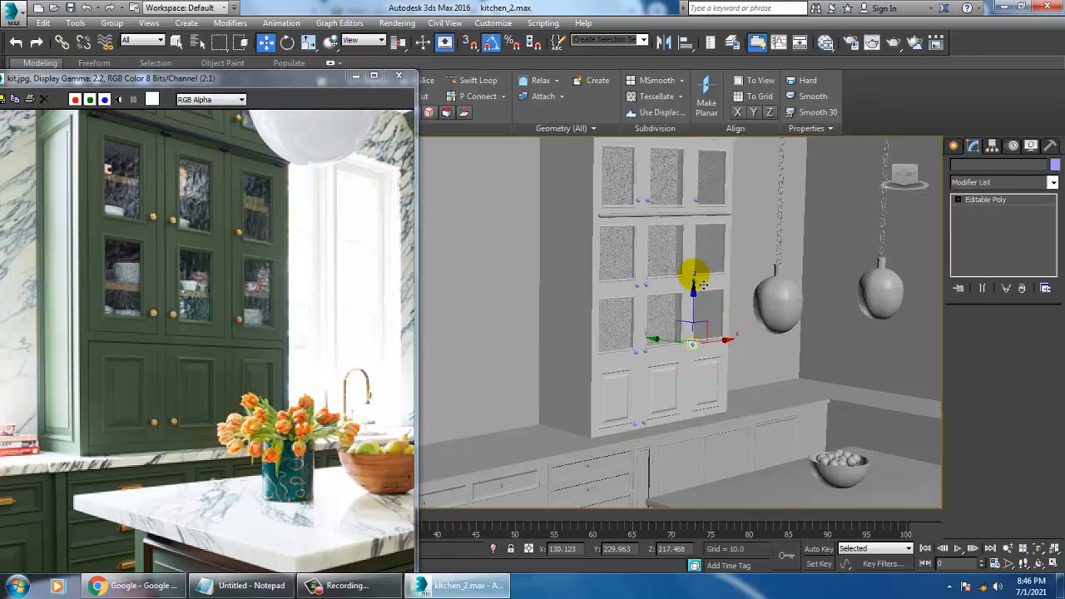